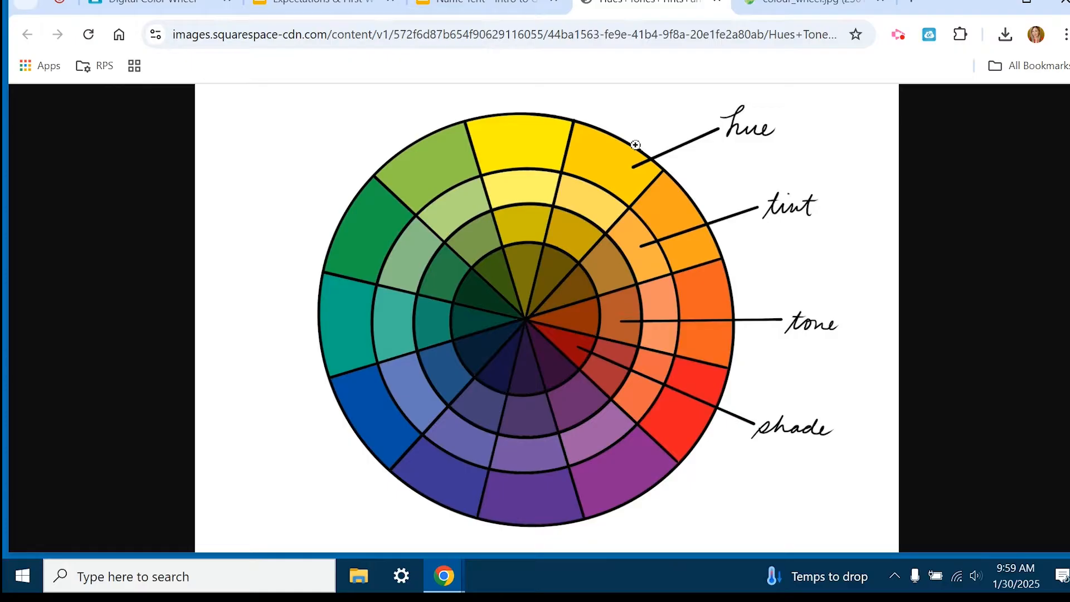
# Return to the Google Classroom assignment, close the example image preview and open the color wheel.psd attachment.
pyautogui.click(170, 5)
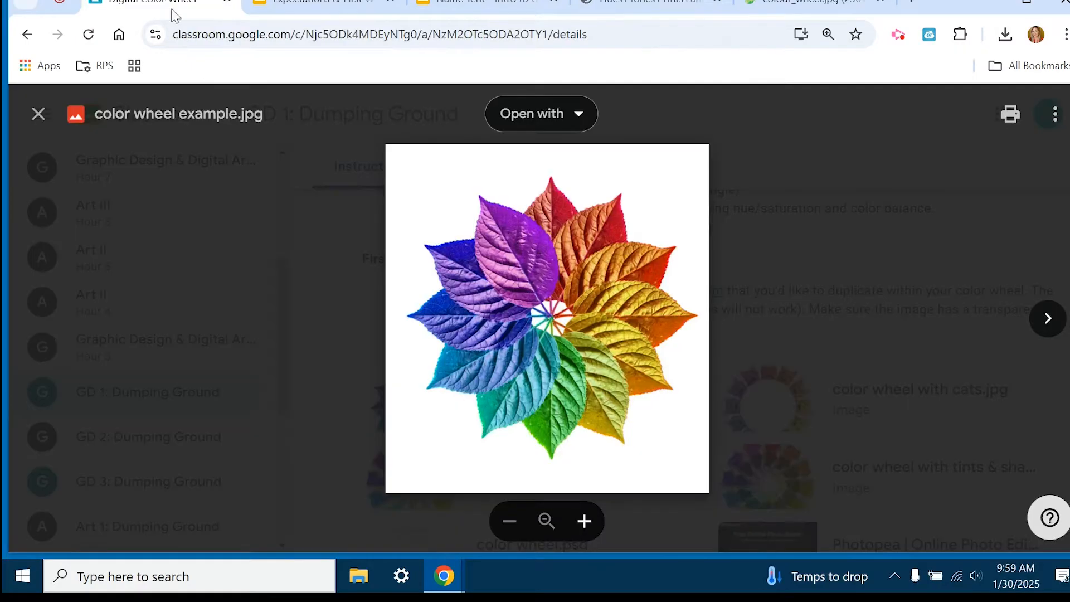
pyautogui.click(845, 318)
pyautogui.scroll(3, 858, 368)
pyautogui.scroll(-3, 872, 425)
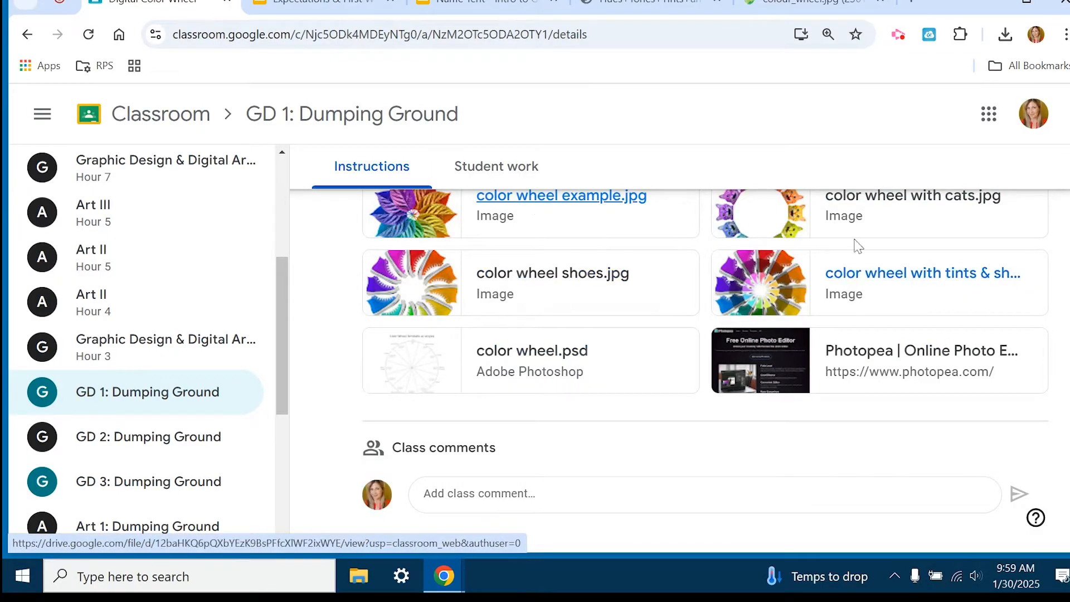
pyautogui.click(545, 362)
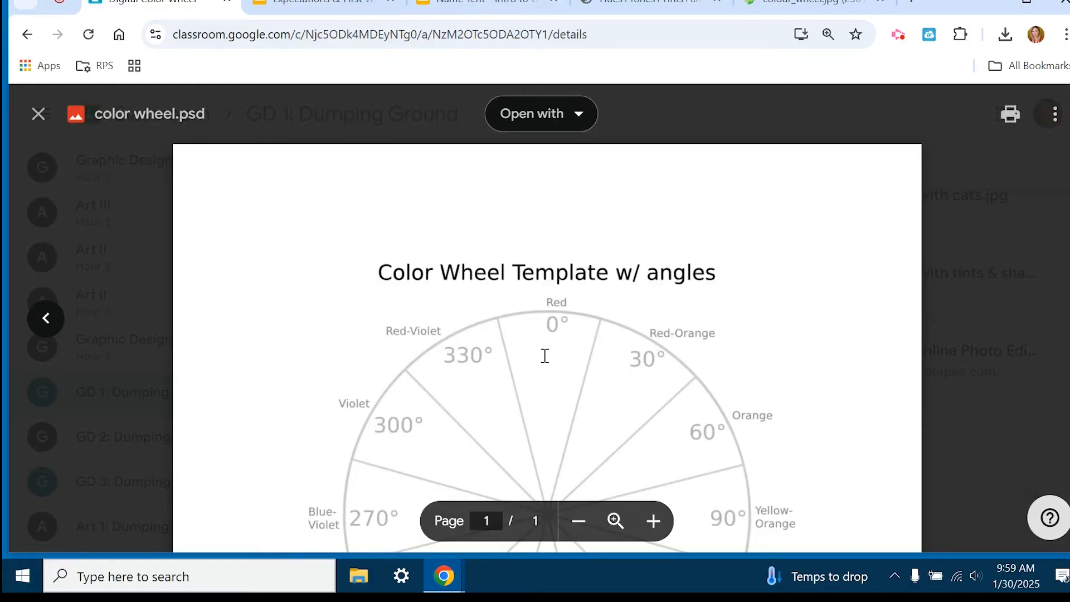
# Open color wheel.psd in its own window and download the template file.
pyautogui.click(1061, 119)
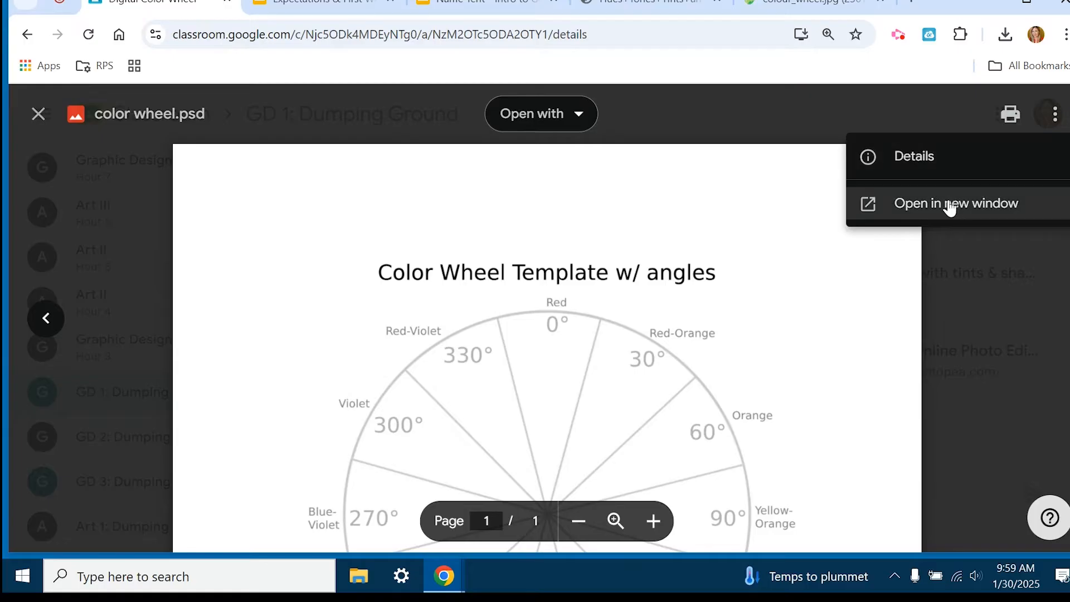
pyautogui.click(912, 207)
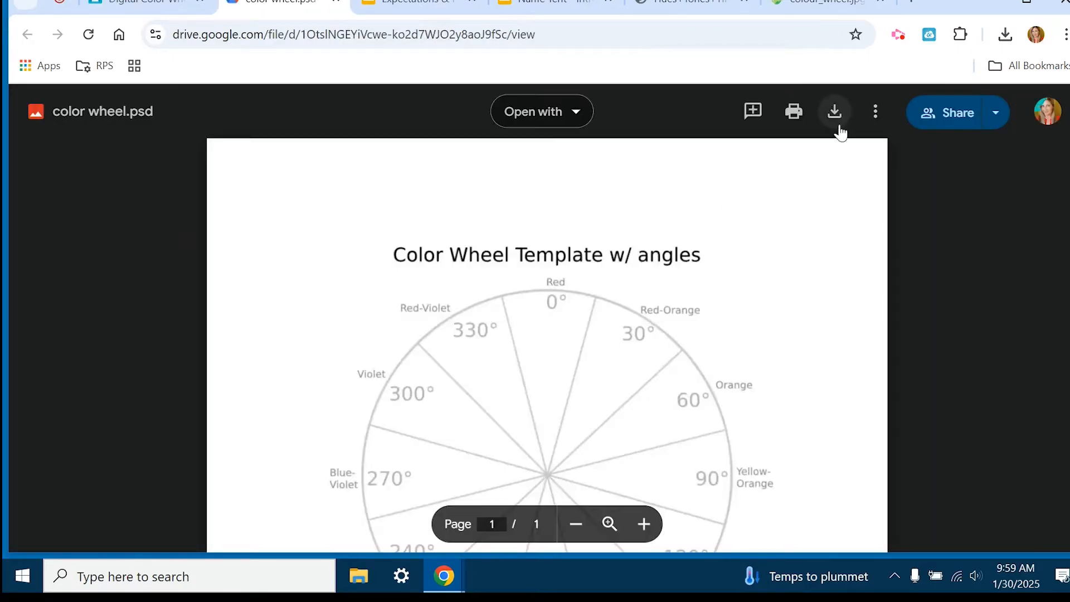
pyautogui.click(835, 116)
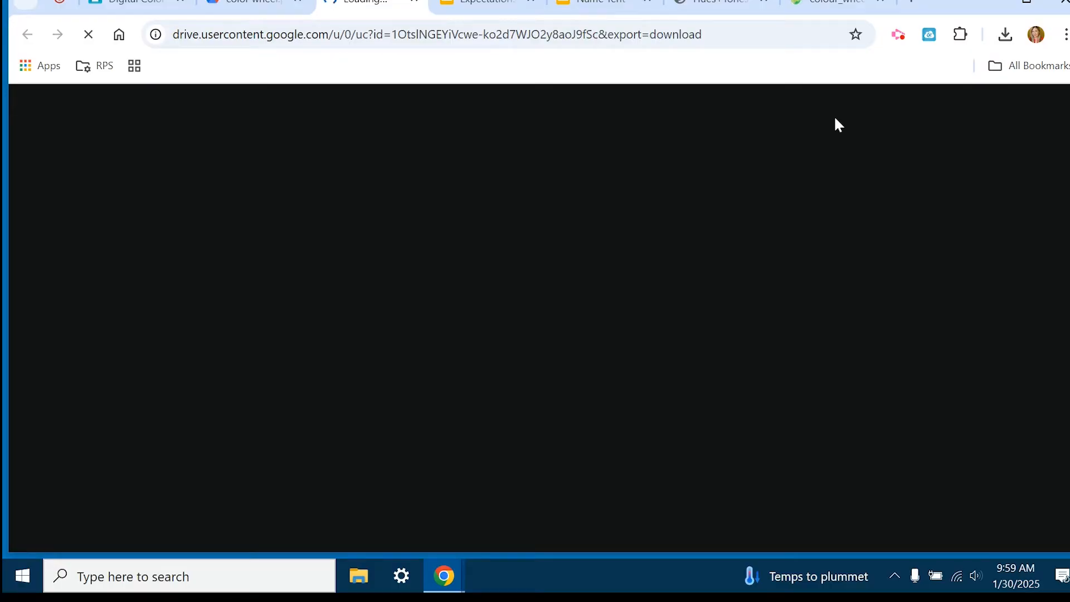
pyautogui.click(256, 6)
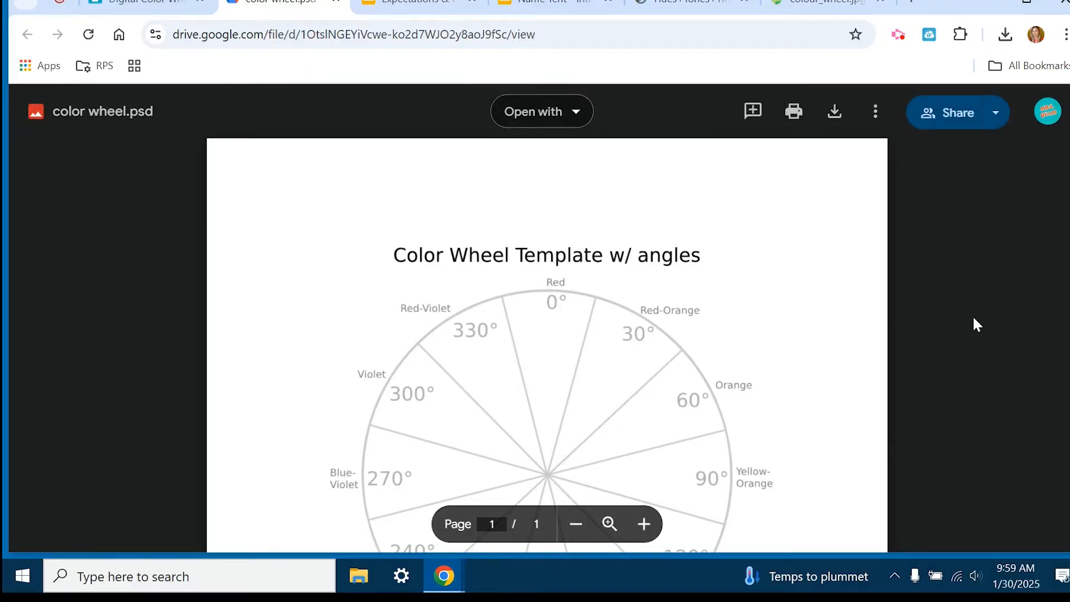
# Launch Photopea from the Classroom assignment's attachments and open the downloaded color wheel template from the computer's Downloads folder.
pyautogui.click(156, 7)
pyautogui.click(957, 325)
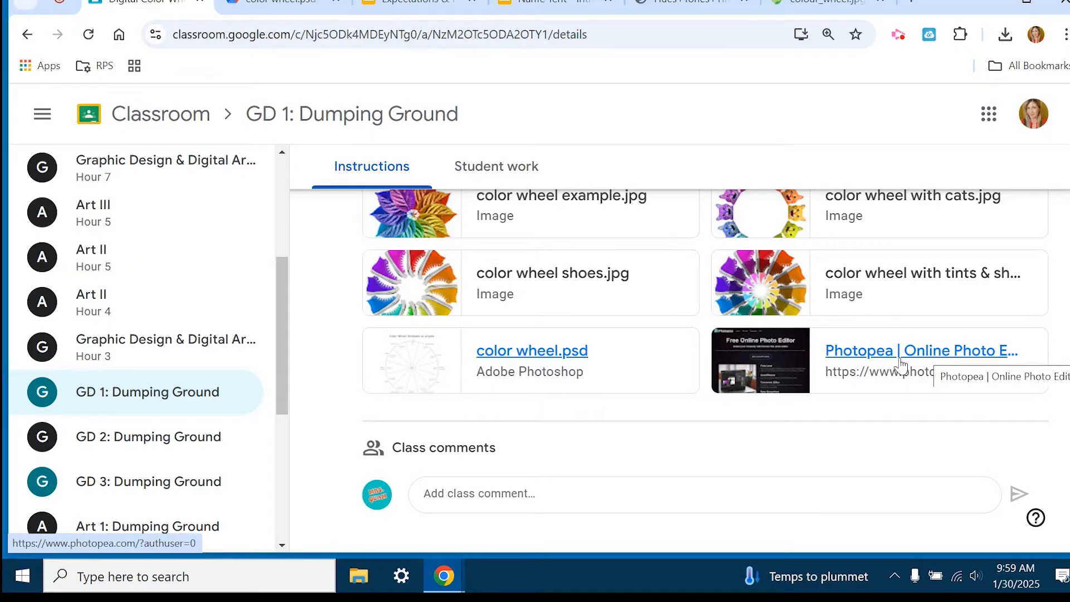
pyautogui.click(885, 357)
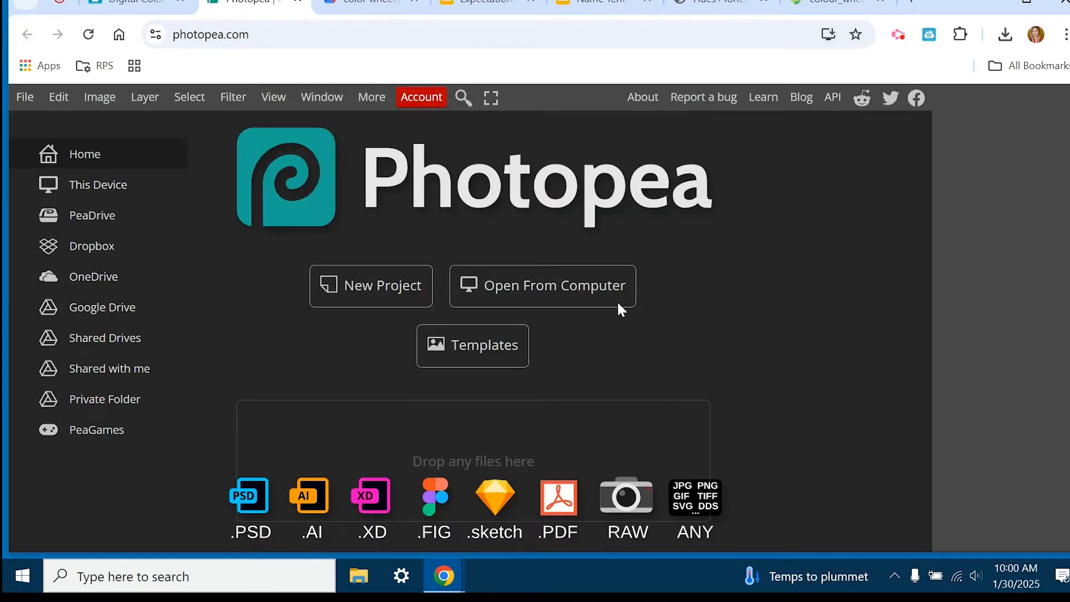
pyautogui.click(544, 283)
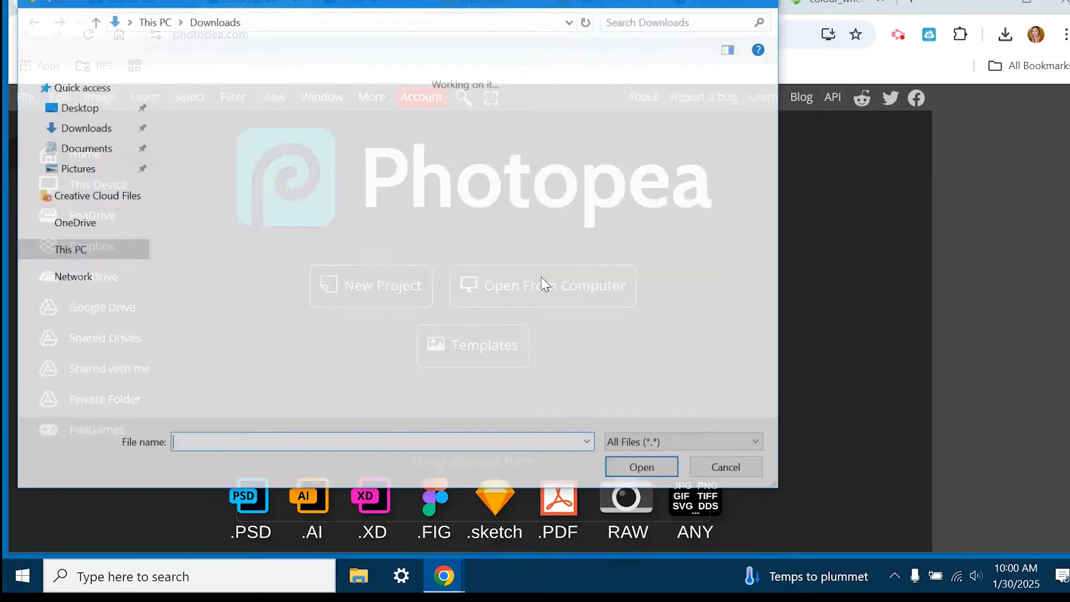
pyautogui.doubleClick(216, 156)
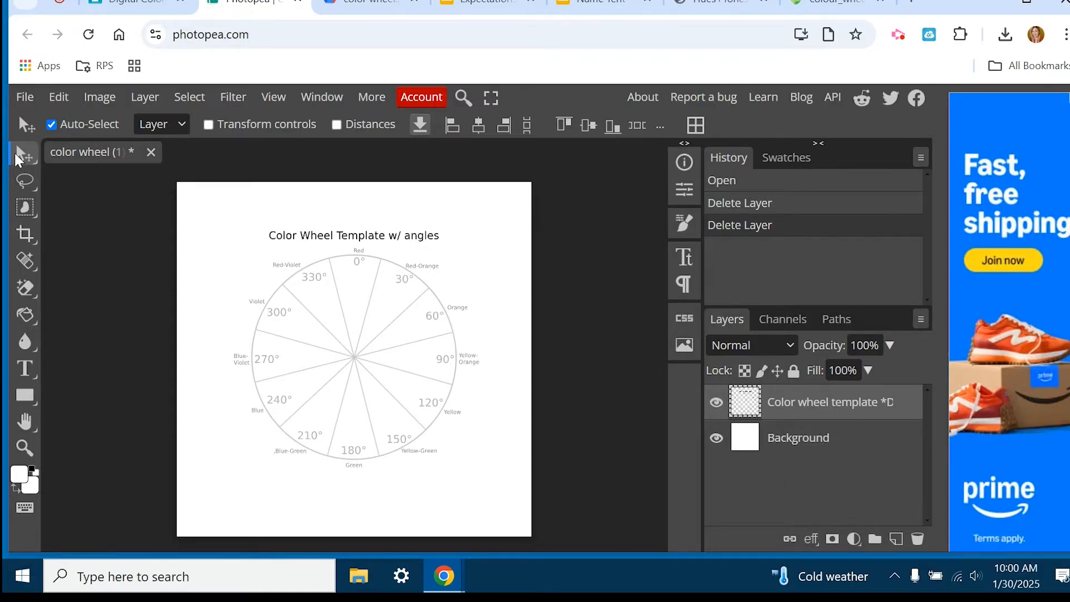
pyautogui.click(68, 103)
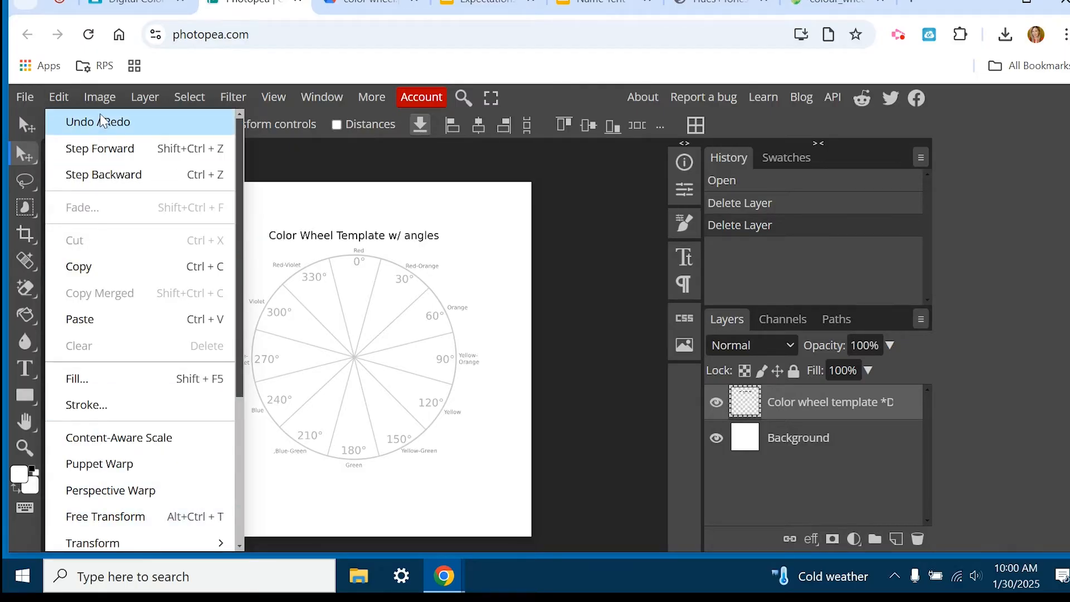
pyautogui.click(100, 97)
pyautogui.moveTo(145, 156)
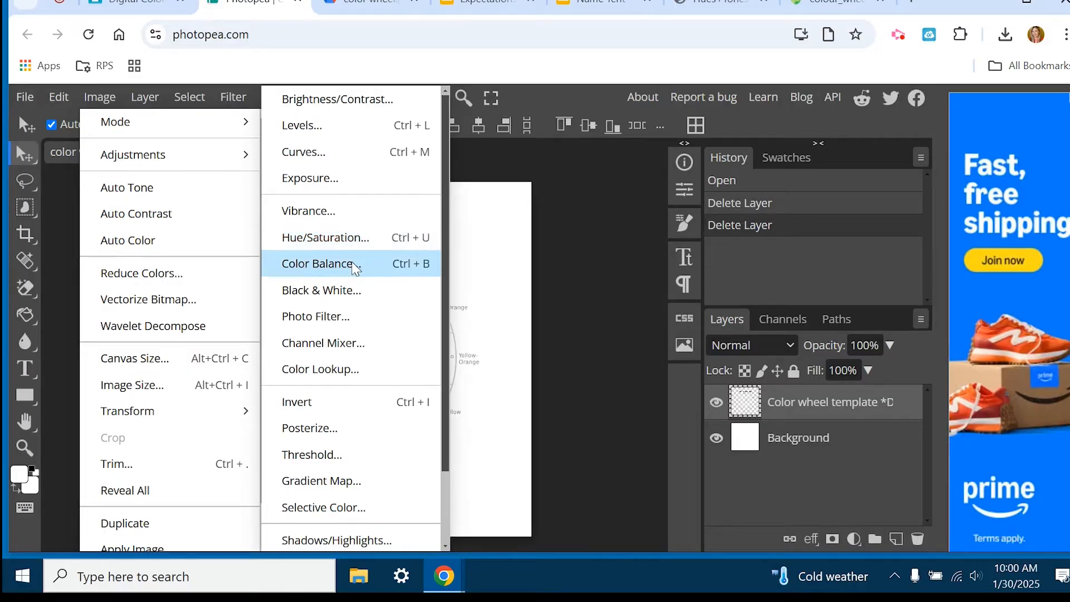
pyautogui.click(102, 98)
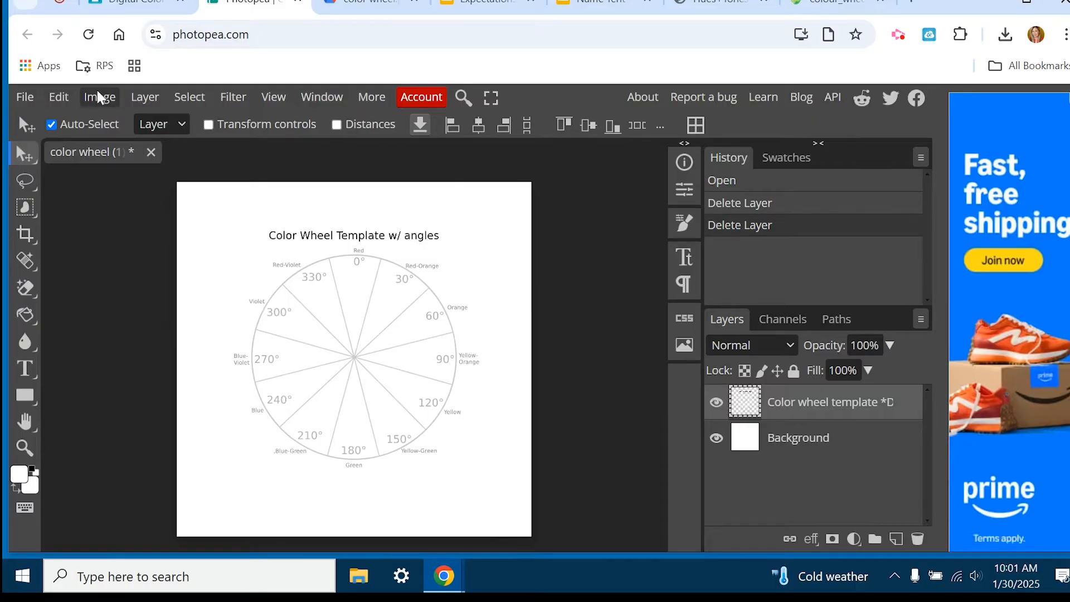
# Return to the Classroom assignment and examine the color wheel examples with cats, shoes, and tints and shades.
pyautogui.click(134, 4)
pyautogui.scroll(4, 528, 322)
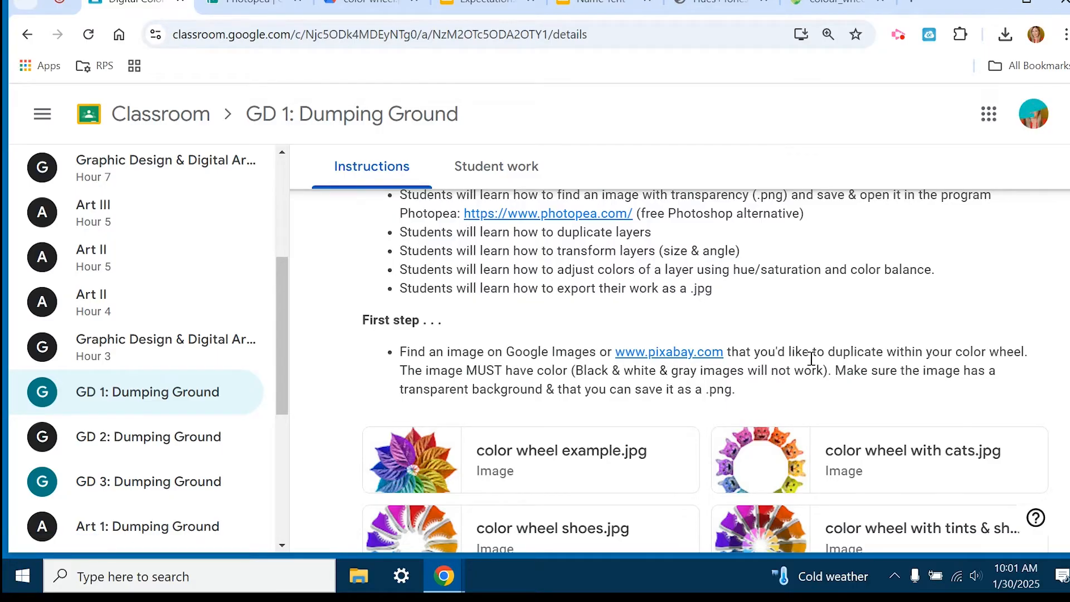
pyautogui.scroll(-2, 811, 359)
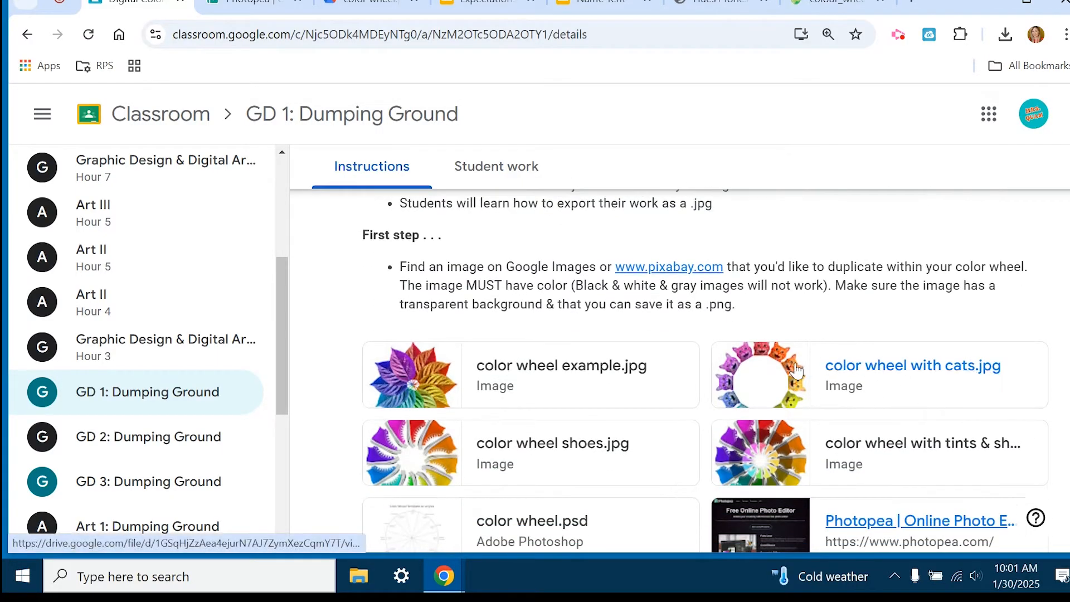
pyautogui.click(848, 372)
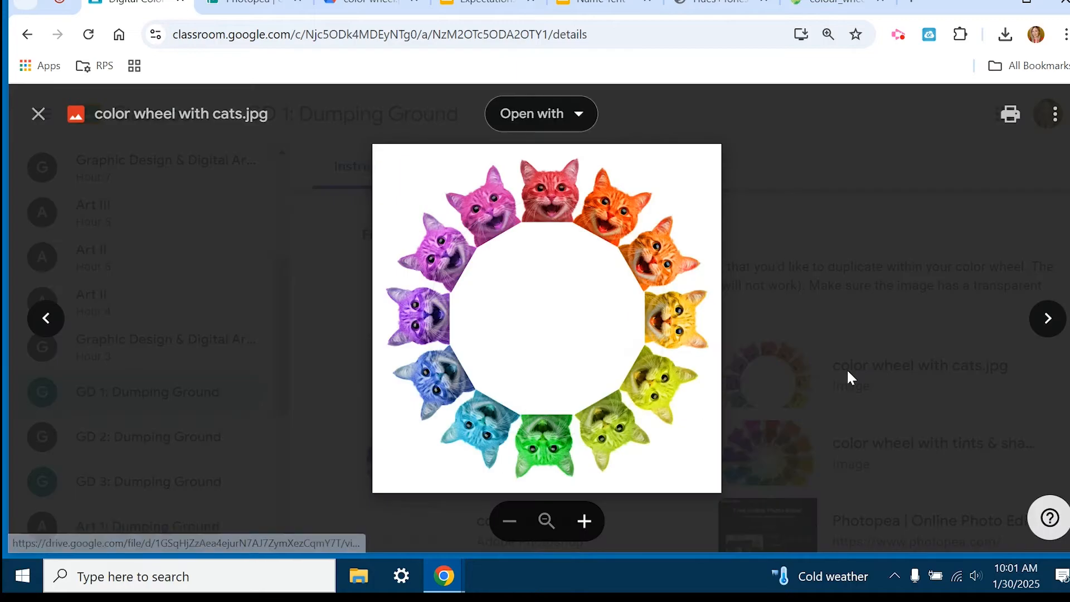
pyautogui.click(901, 248)
pyautogui.click(559, 292)
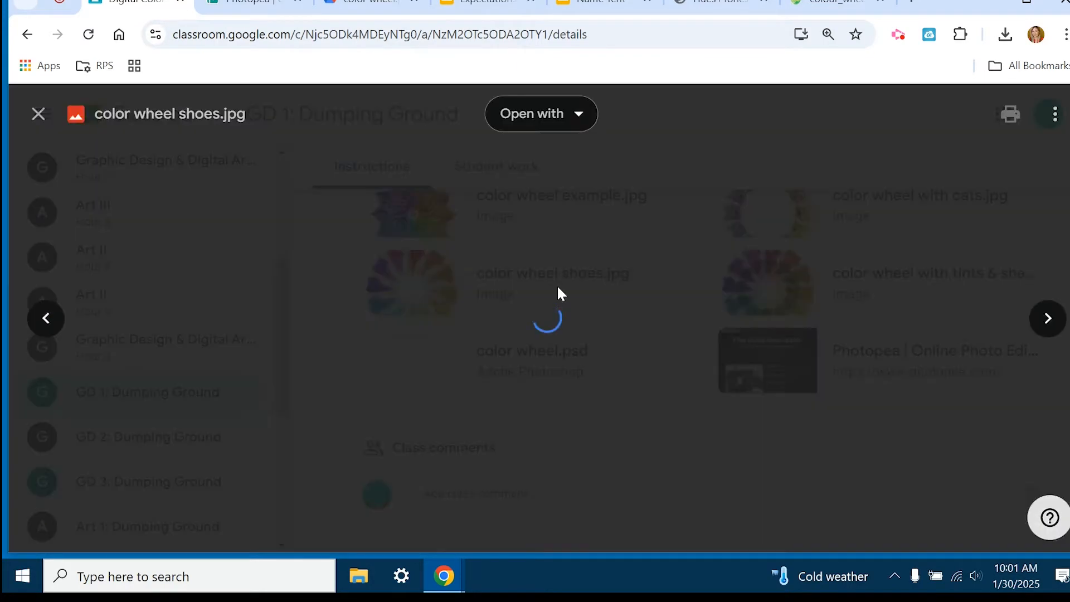
pyautogui.click(861, 276)
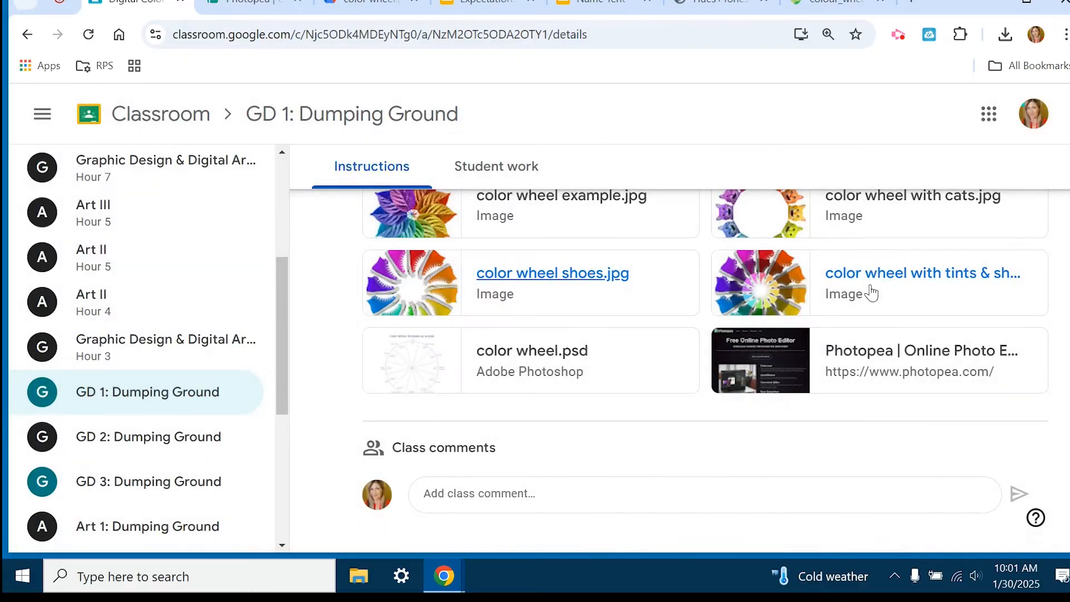
pyautogui.click(876, 282)
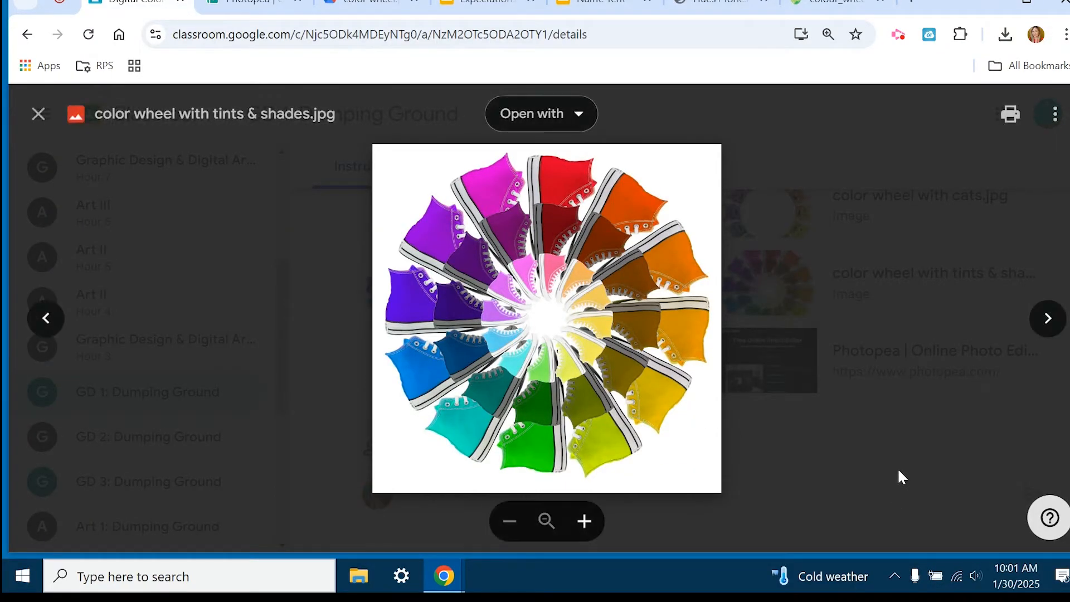
pyautogui.click(940, 453)
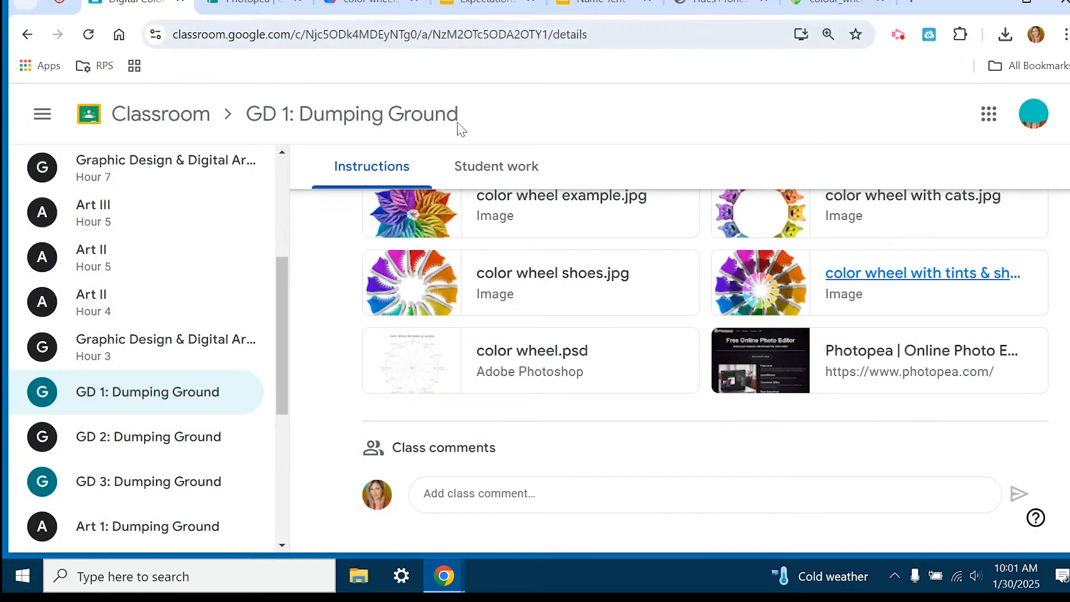
# Open Pixabay from the link in the assignment's first-step instructions and search its images for "flower".
pyautogui.scroll(5, 766, 286)
pyautogui.scroll(1, 767, 286)
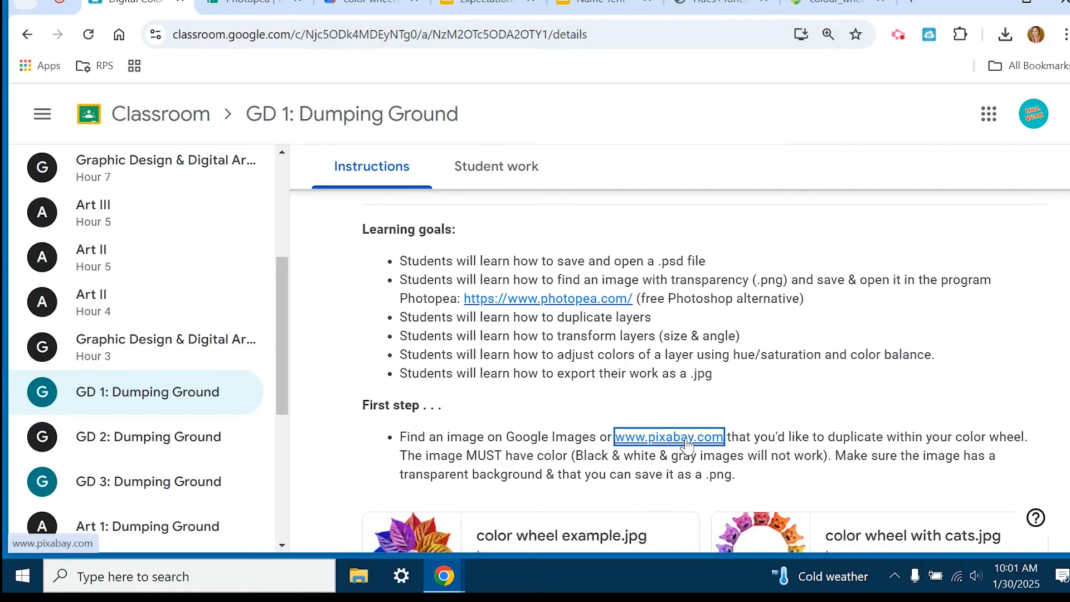
pyautogui.click(686, 437)
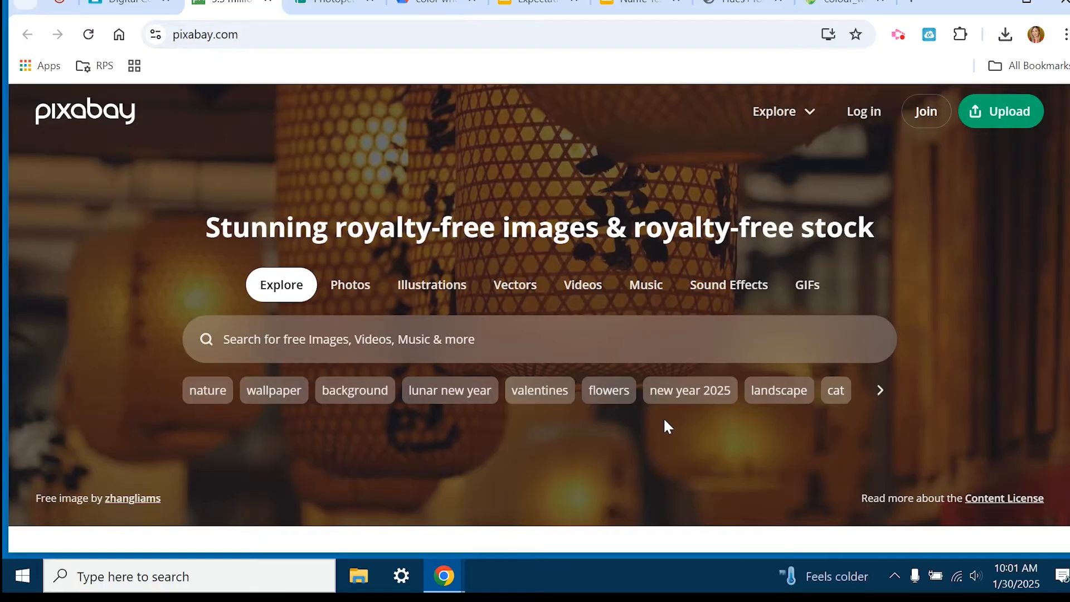
pyautogui.click(322, 342)
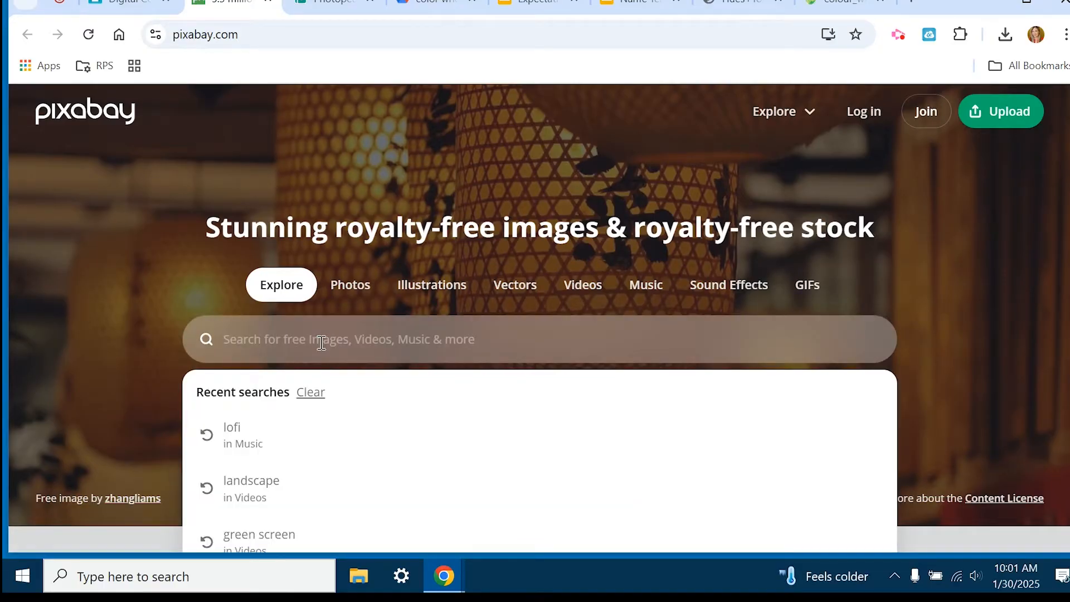
pyautogui.write('flower')
pyautogui.press('Return')
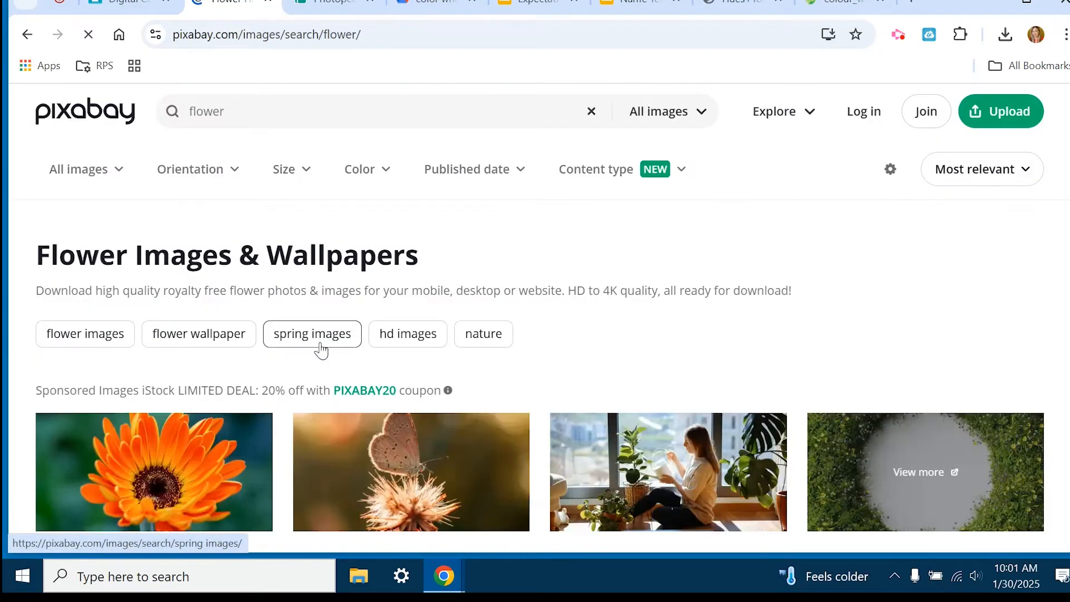
# Limit the Pixabay flower search results to illustrations.
pyautogui.scroll(-8, 549, 335)
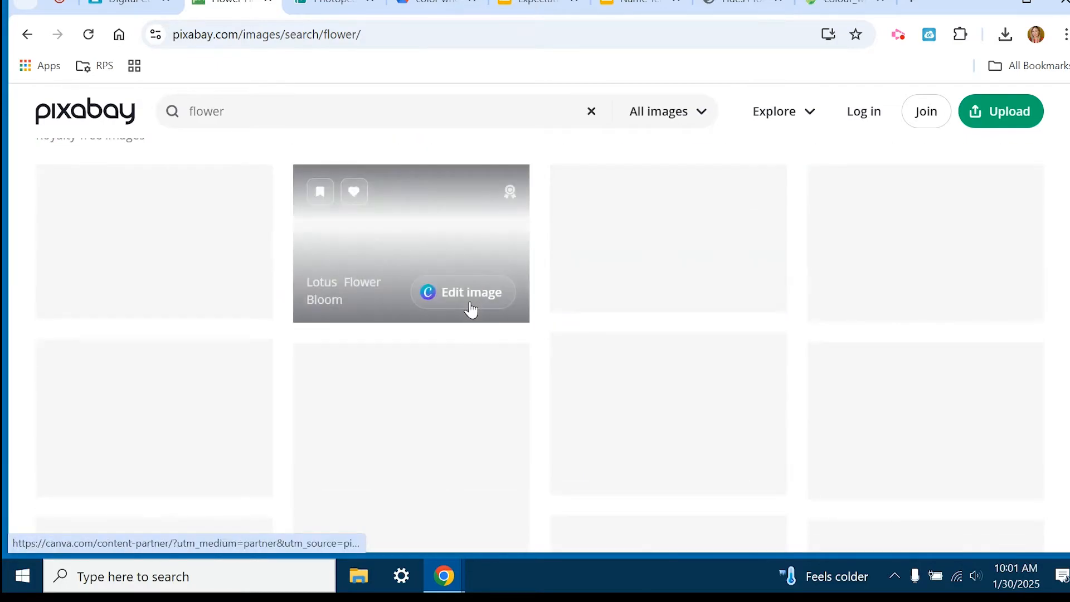
pyautogui.scroll(5, 474, 303)
pyautogui.scroll(2, 527, 335)
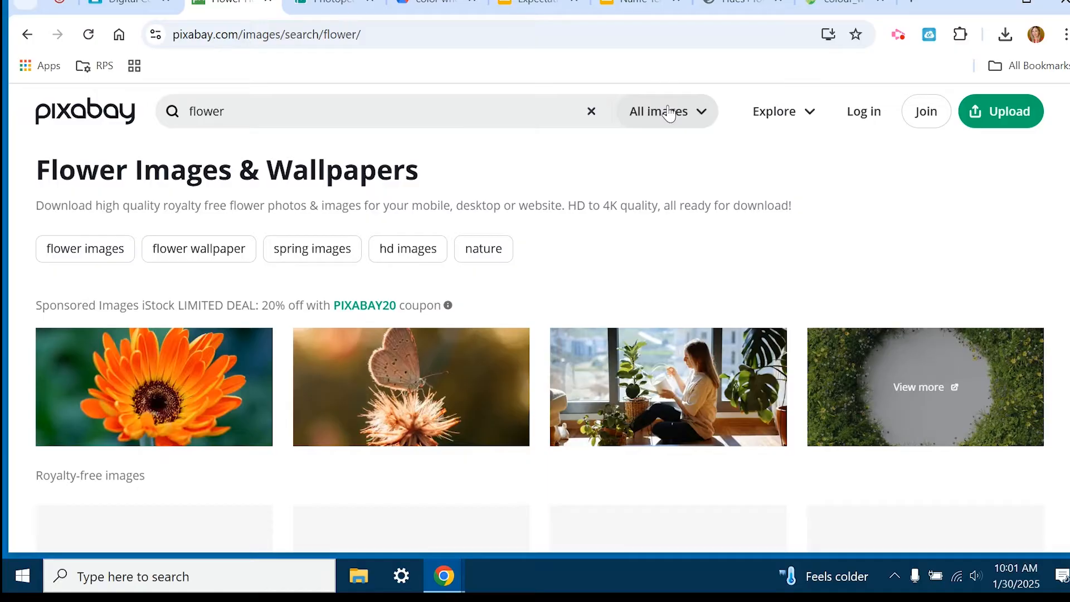
pyautogui.click(698, 117)
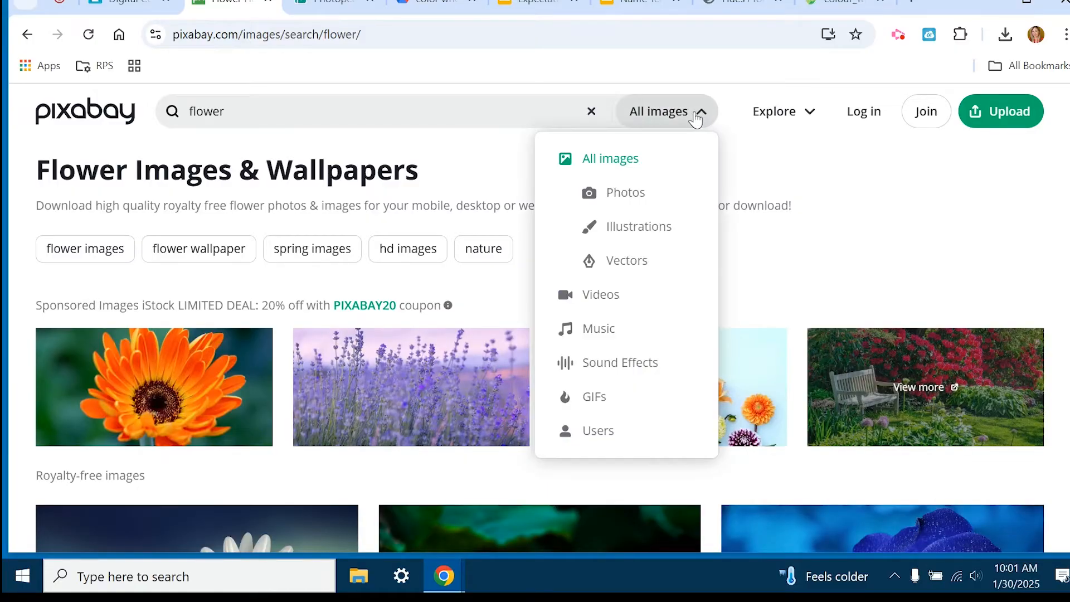
pyautogui.click(633, 231)
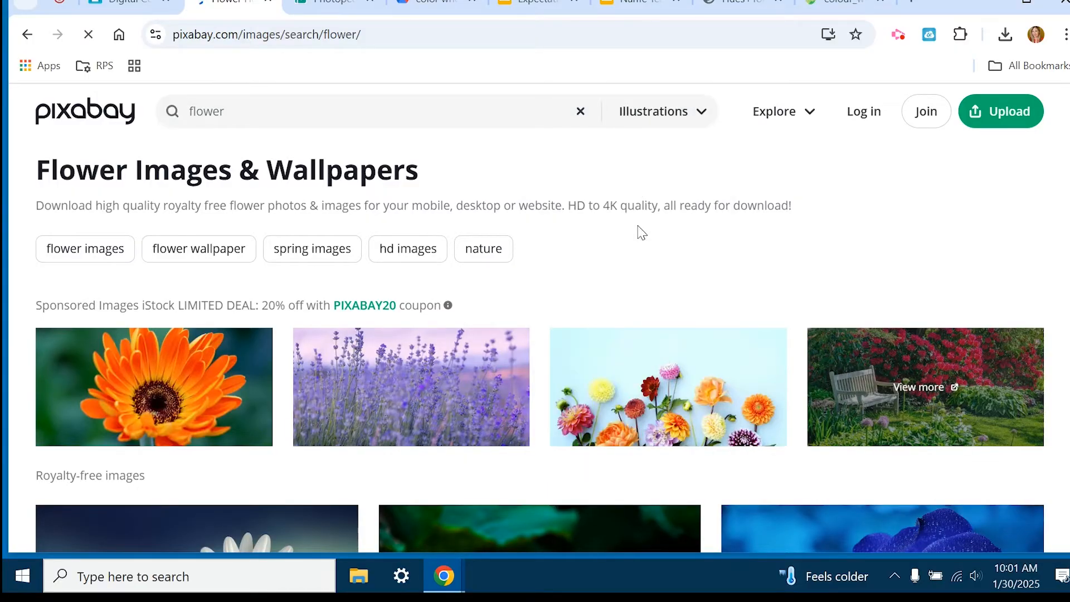
# Choose the blue hand-drawn daisy with a stem and transparent background, and download it as a 1280×1280 PNG.
pyautogui.scroll(-5, 646, 234)
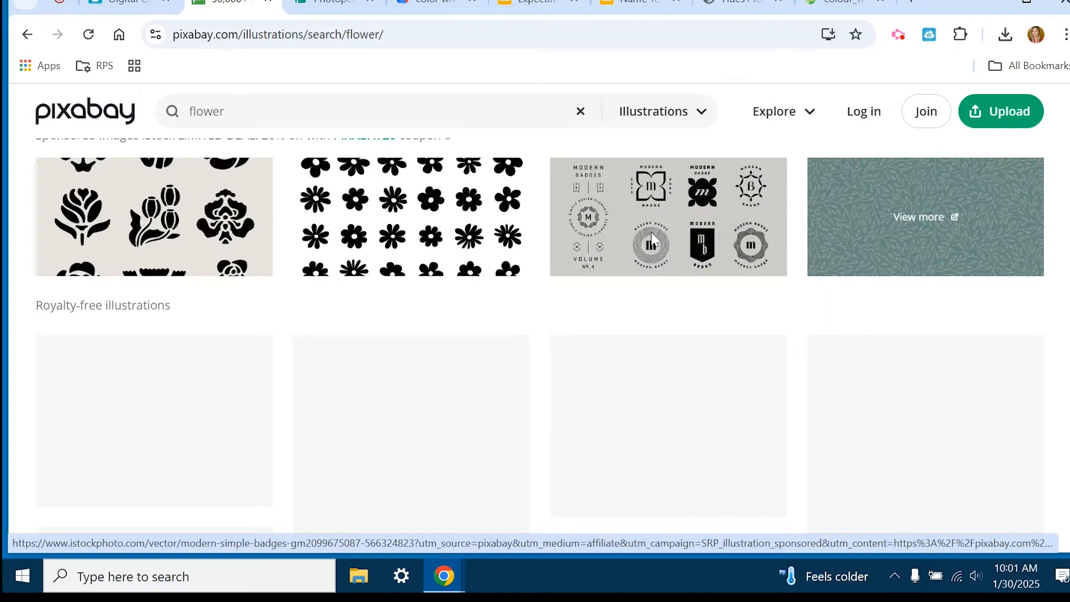
pyautogui.scroll(-1, 651, 234)
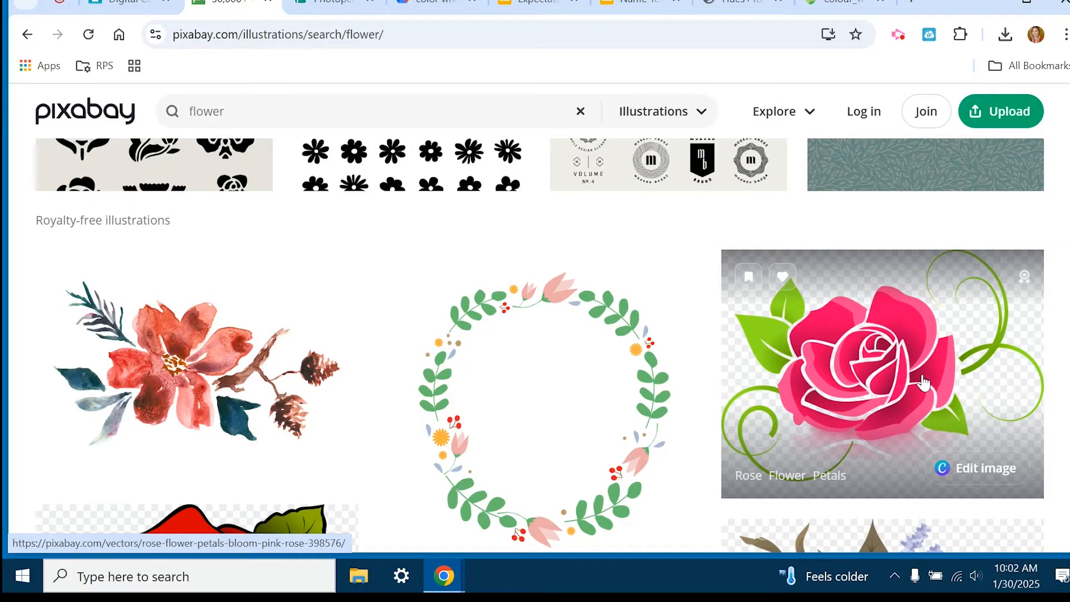
pyautogui.scroll(-3, 922, 382)
pyautogui.scroll(-1, 629, 330)
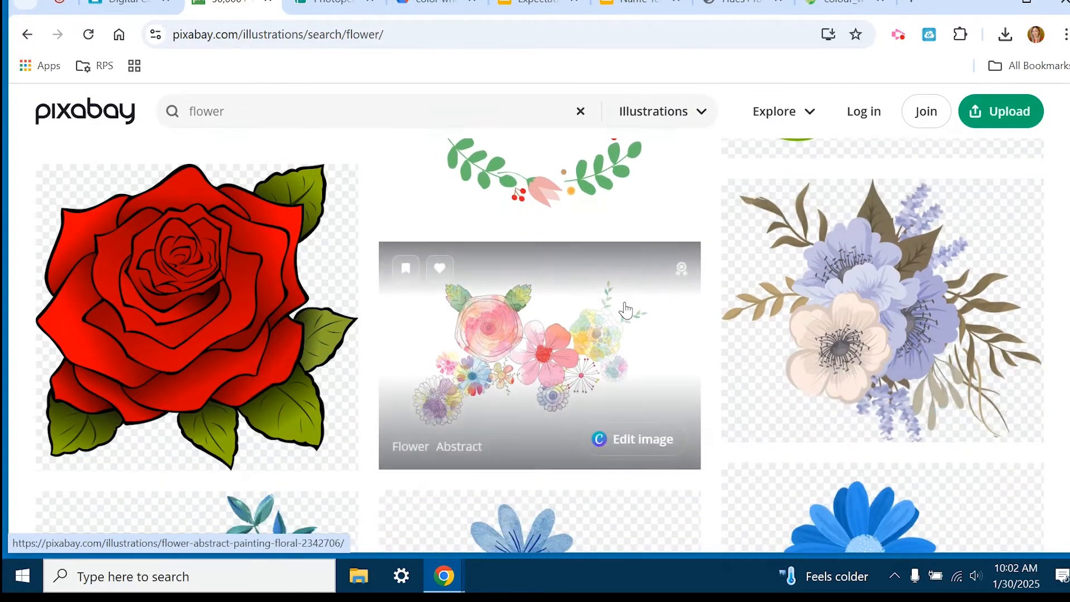
pyautogui.scroll(-3, 535, 377)
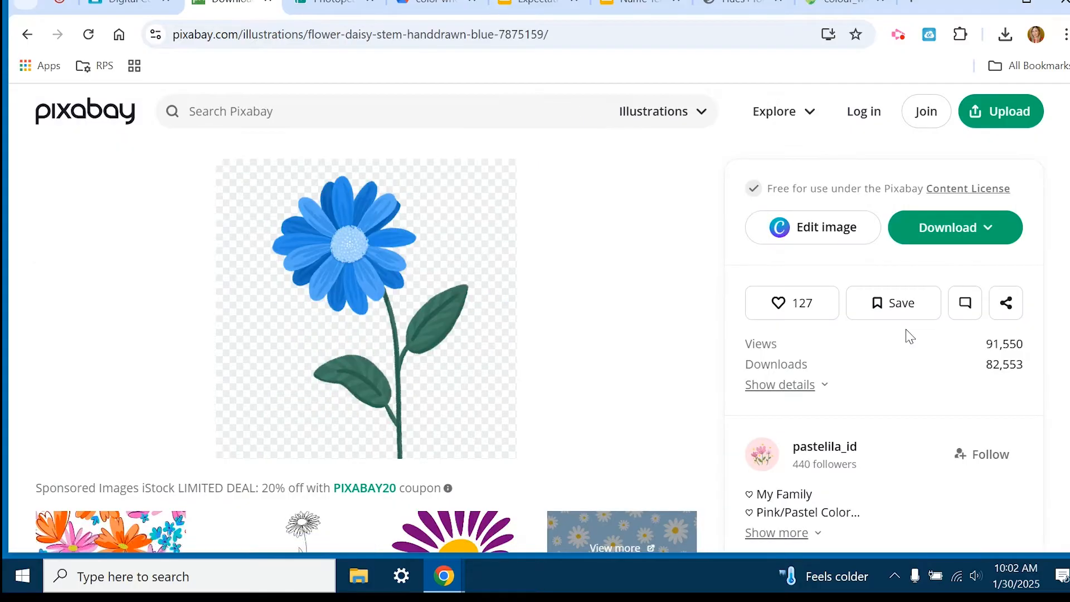
pyautogui.click(942, 232)
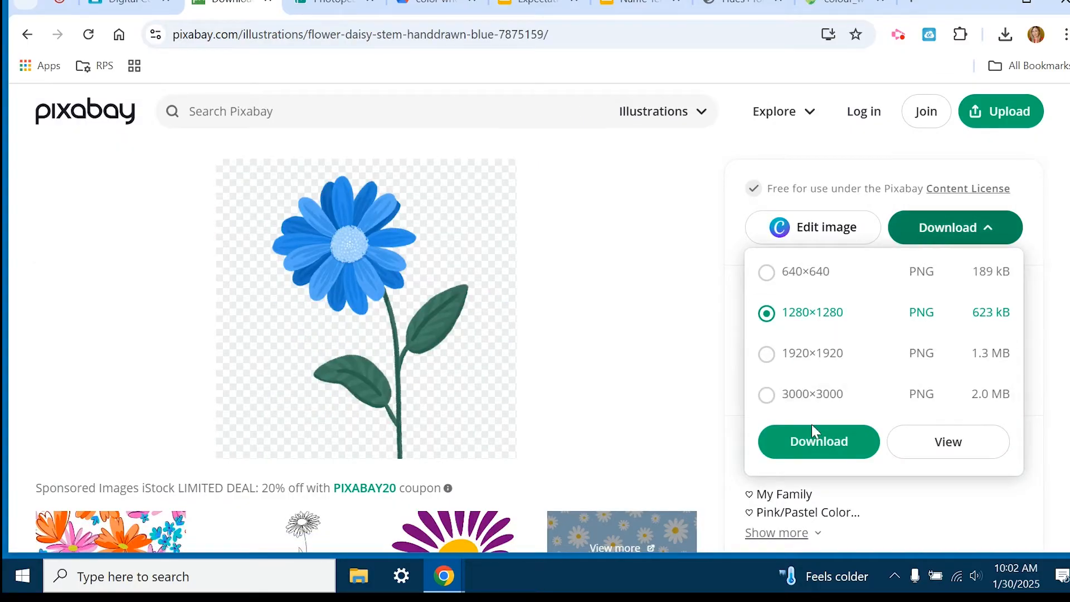
pyautogui.click(836, 443)
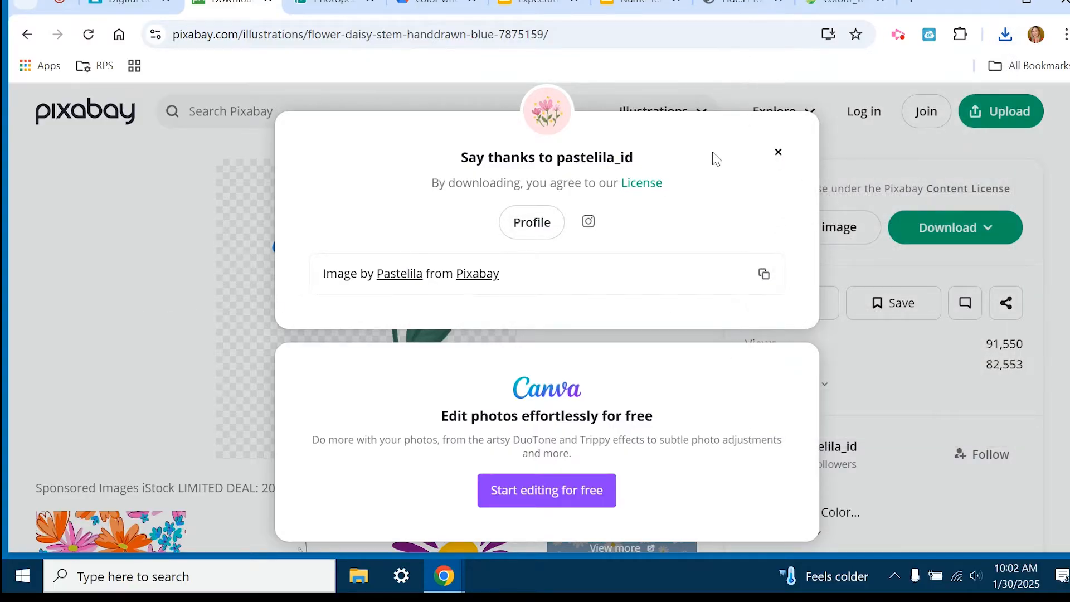
# Return to Photopea and place the downloaded flower-7875159_1280.png into the color wheel document.
pyautogui.click(778, 152)
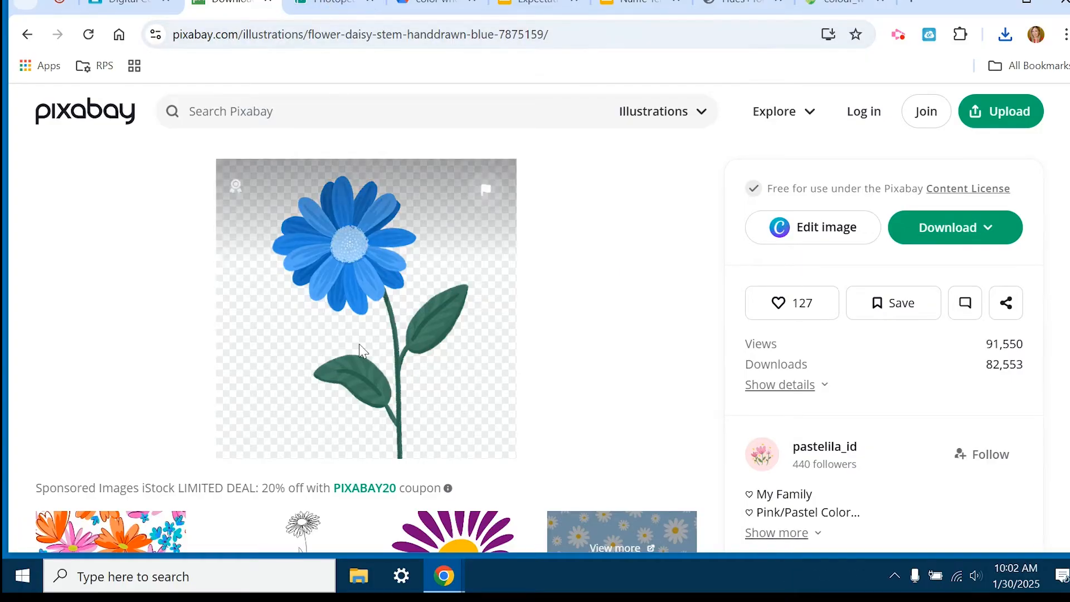
pyautogui.click(333, 6)
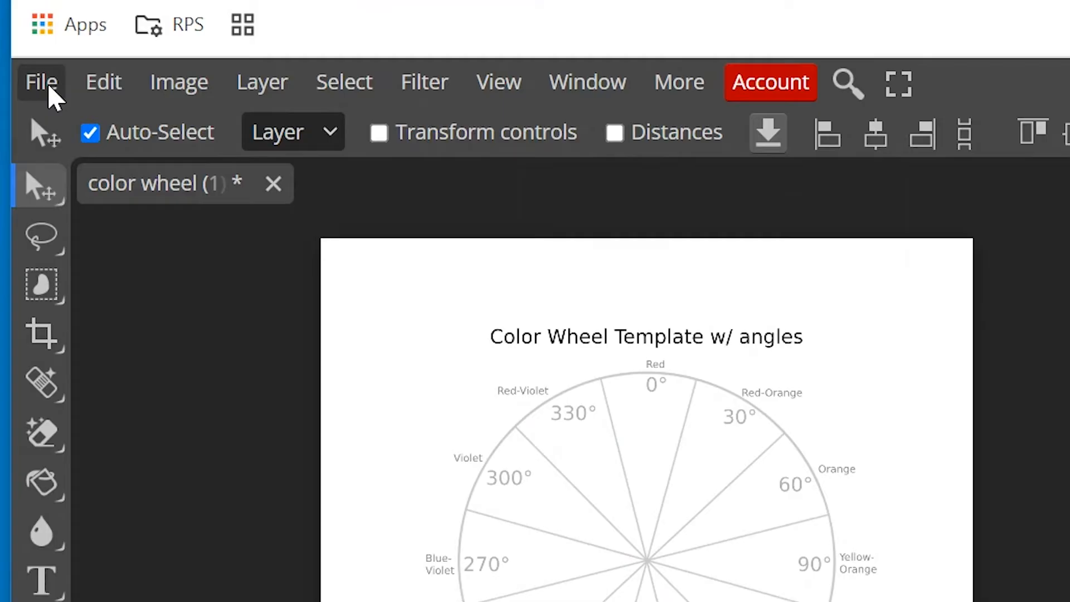
pyautogui.click(27, 99)
pyautogui.click(113, 225)
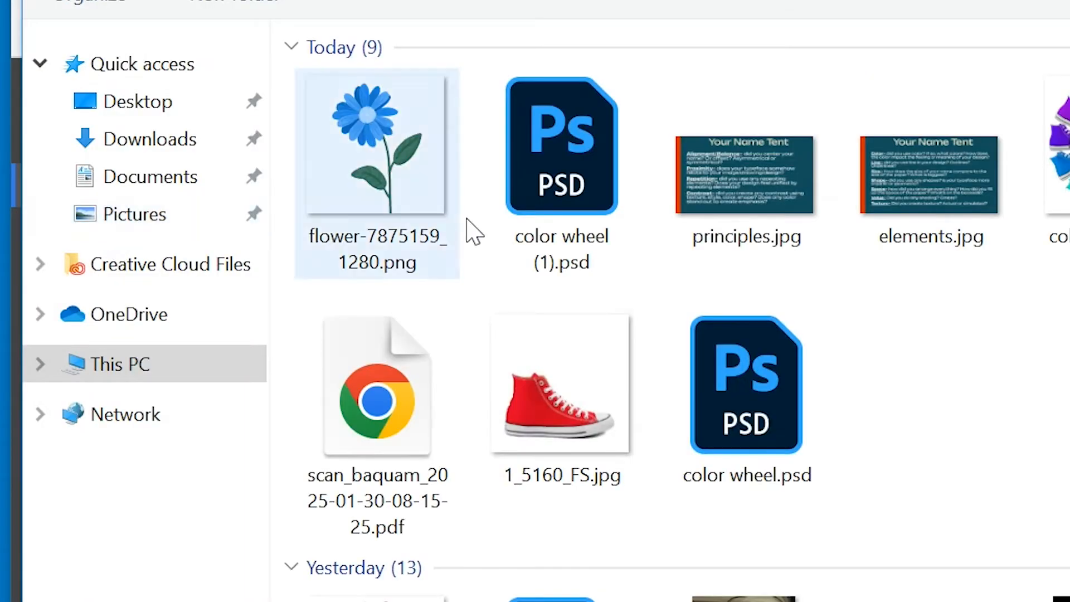
pyautogui.doubleClick(398, 176)
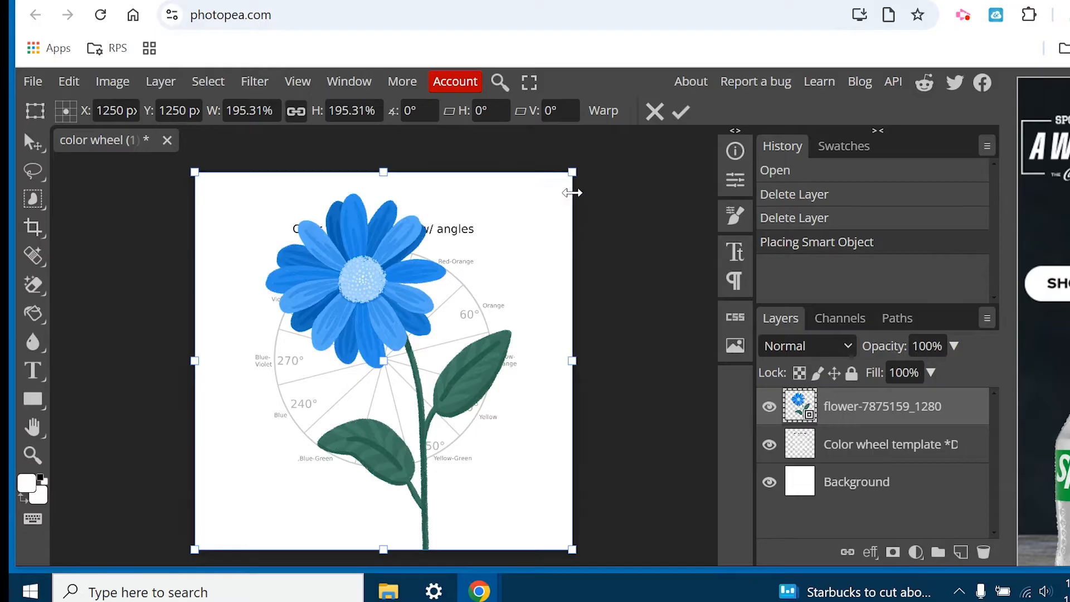
# Scale the placed flower to about 57%, rotate it about 13° clockwise, and position it on the wheel's Red 0° slice.
pyautogui.moveTo(573, 174); pyautogui.dragTo(359, 384)
pyautogui.moveTo(267, 436); pyautogui.dragTo(374, 228)
pyautogui.moveTo(475, 176); pyautogui.dragTo(413, 231)
pyautogui.moveTo(361, 259); pyautogui.dragTo(383, 243)
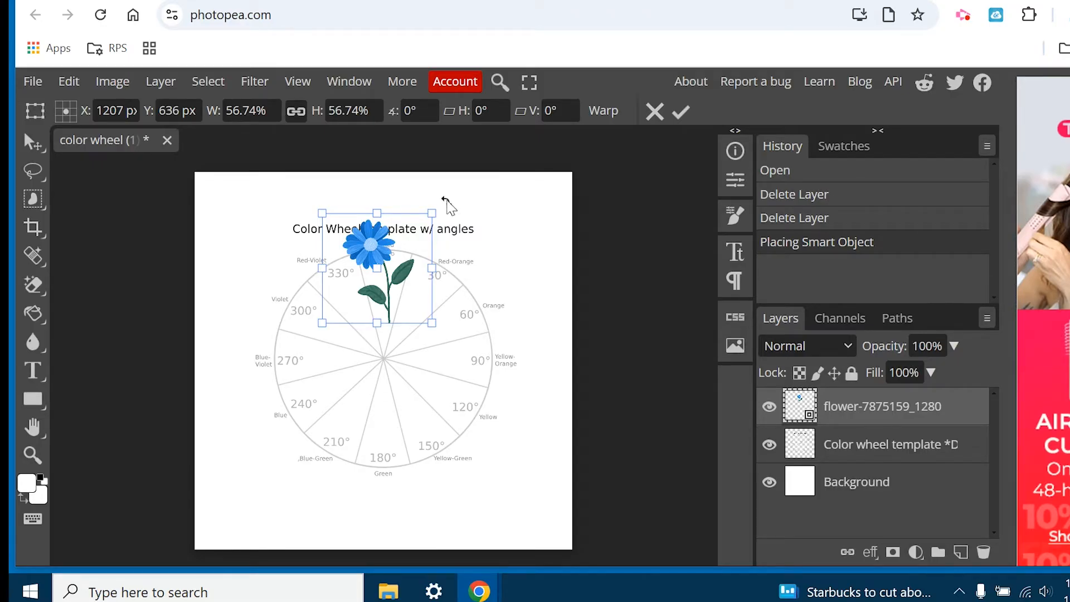
pyautogui.moveTo(446, 202); pyautogui.dragTo(461, 239)
pyautogui.moveTo(397, 242); pyautogui.dragTo(409, 255)
pyautogui.moveTo(477, 236); pyautogui.dragTo(474, 221)
pyautogui.moveTo(388, 257); pyautogui.dragTo(386, 254)
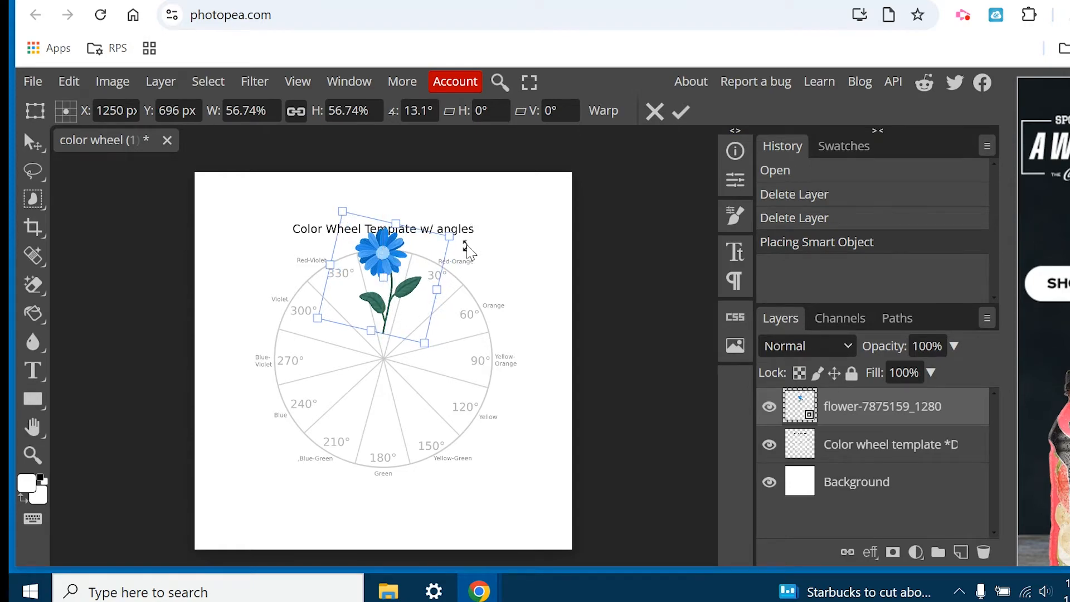
pyautogui.press('Return')
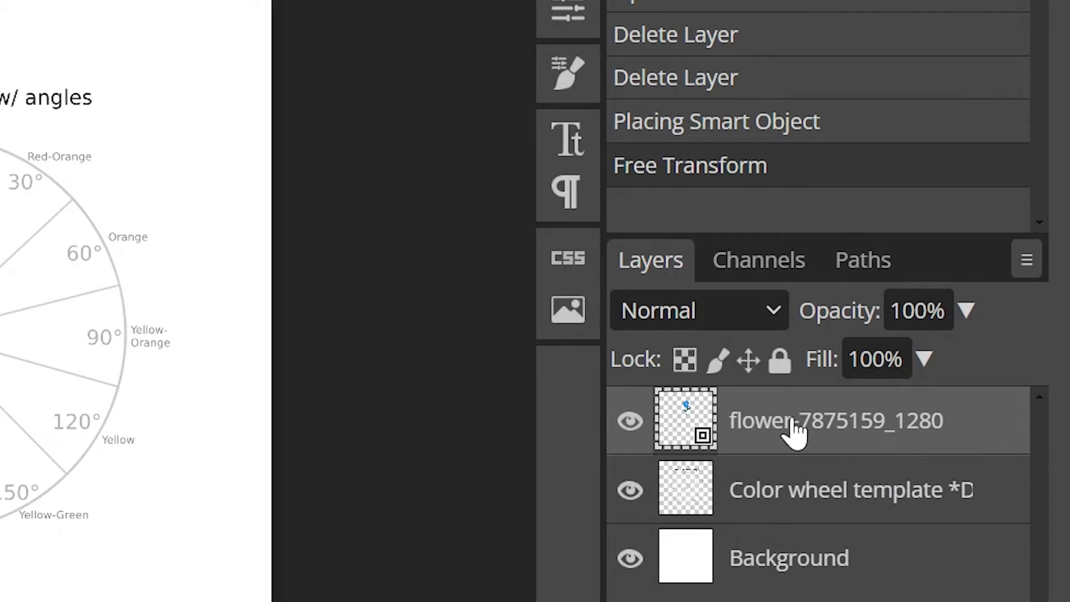
# Rasterize the placed flower layer and rename it "flower".
pyautogui.rightClick(805, 432)
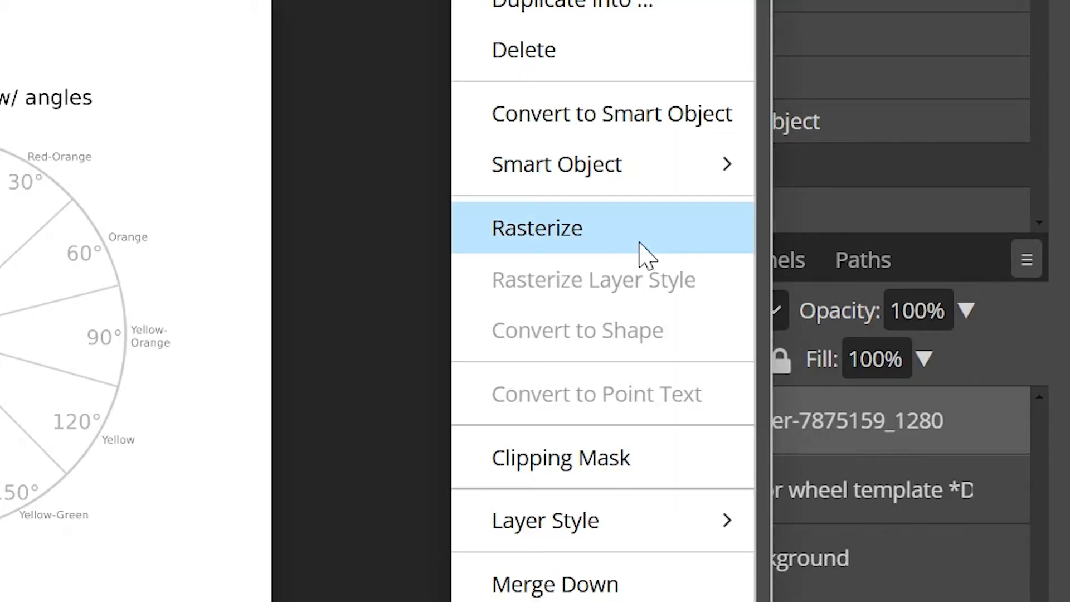
pyautogui.click(612, 248)
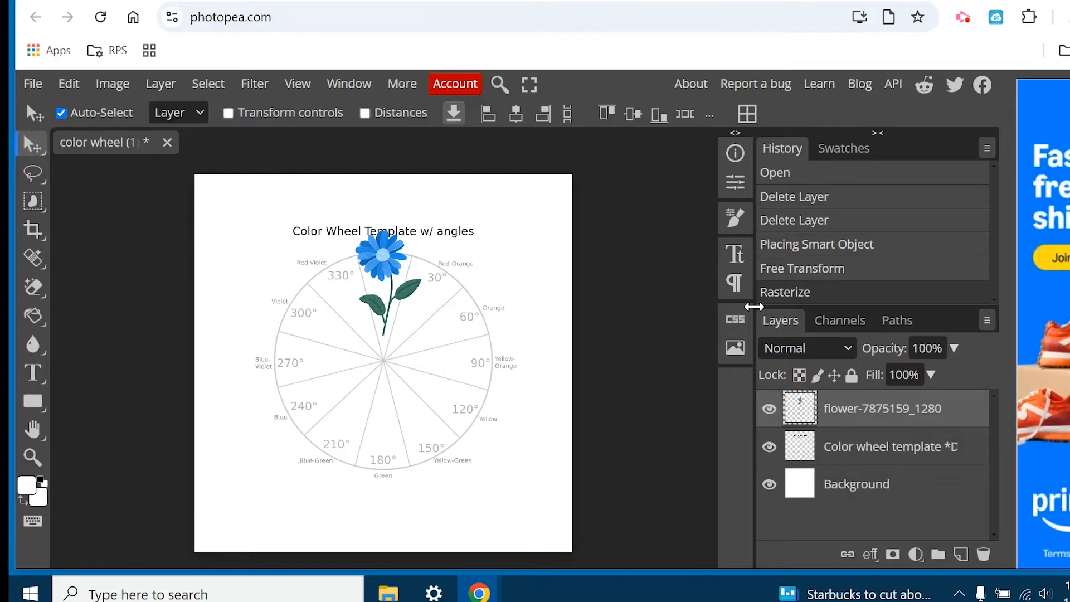
pyautogui.doubleClick(868, 412)
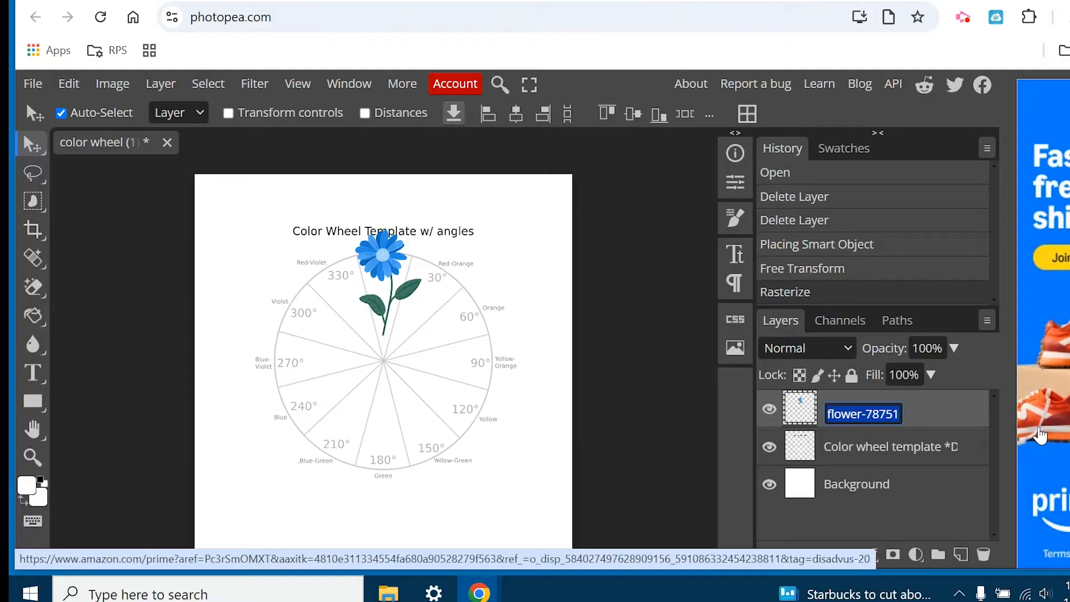
pyautogui.write('flower')
pyautogui.press('Return')
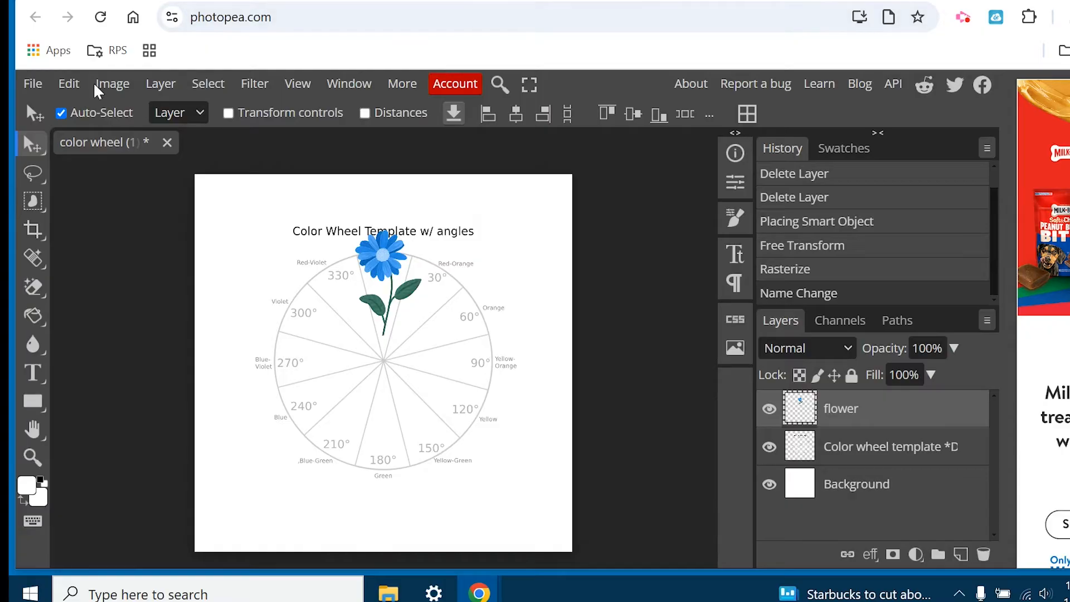
# Duplicate the flower layer twice.
pyautogui.click(68, 83)
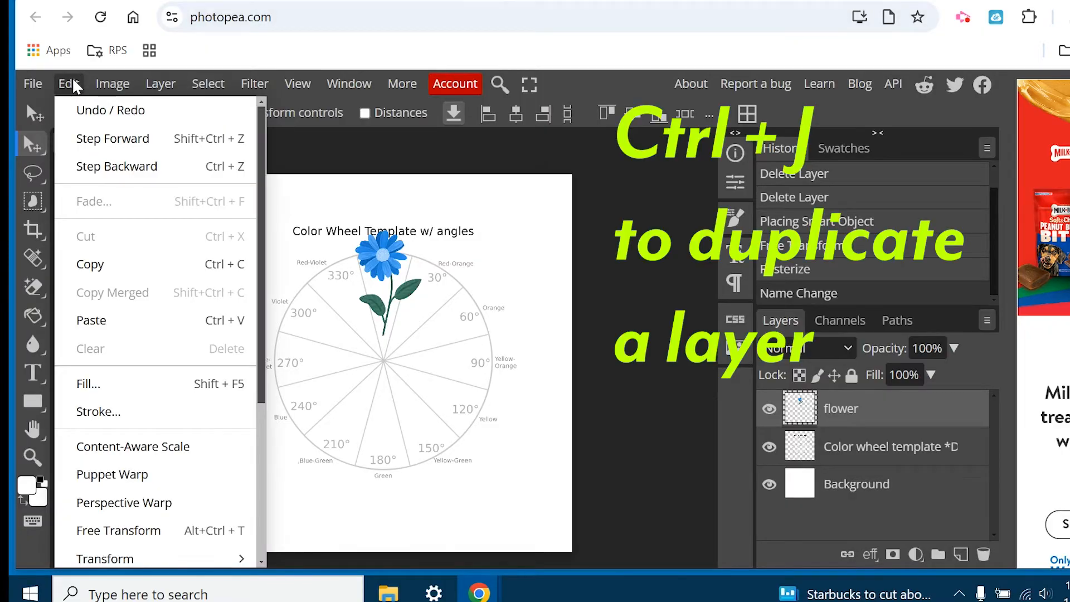
pyautogui.moveTo(164, 95)
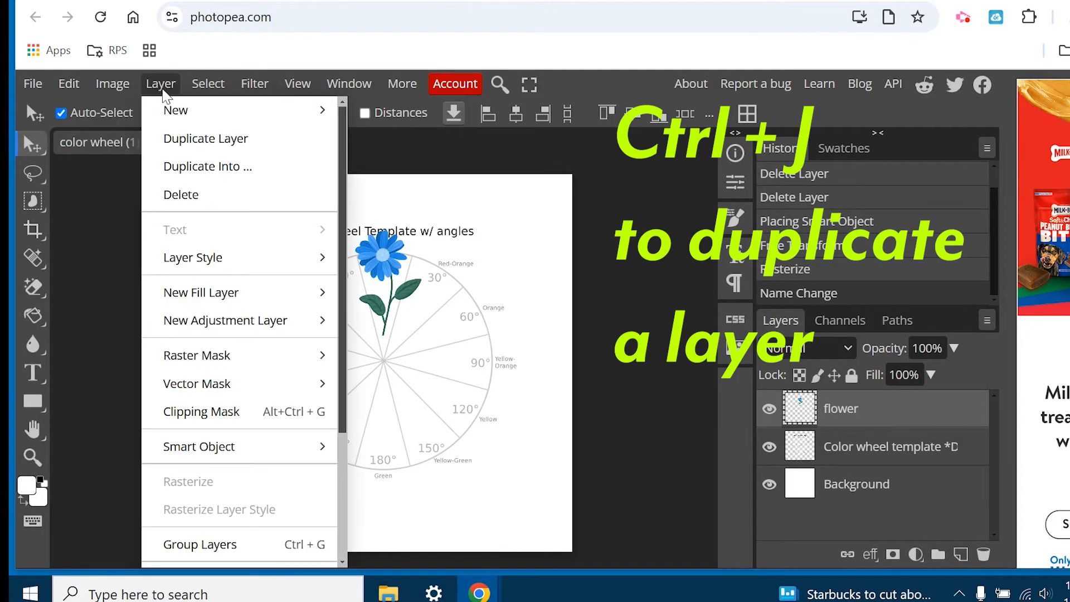
pyautogui.click(196, 145)
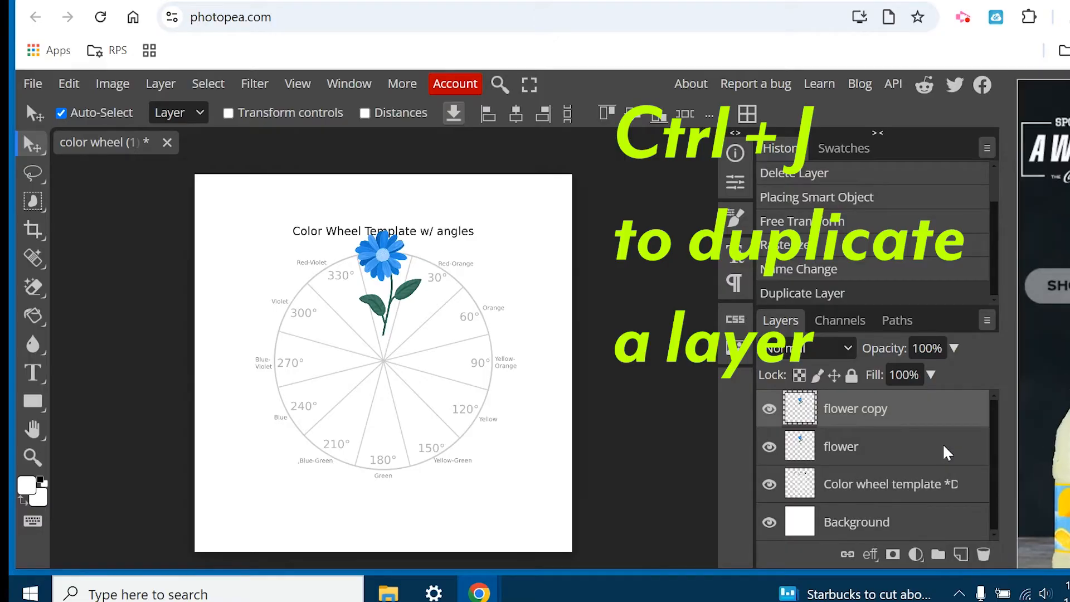
pyautogui.hotkey('ctrl', 'j')
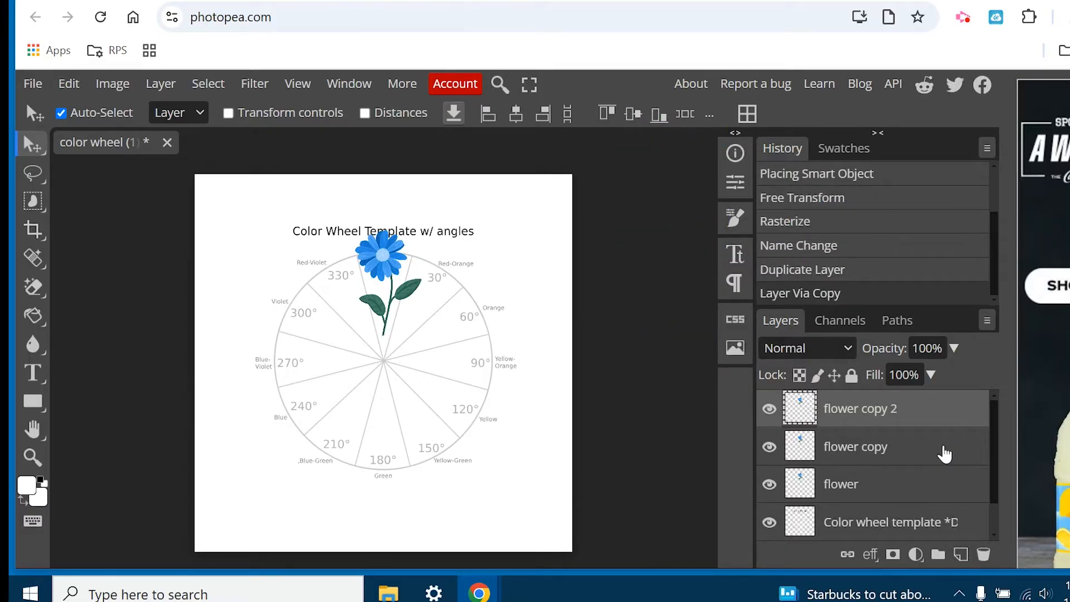
# Move the two flower copies off the original toward the Red-Orange and Orange slices.
pyautogui.click(940, 451)
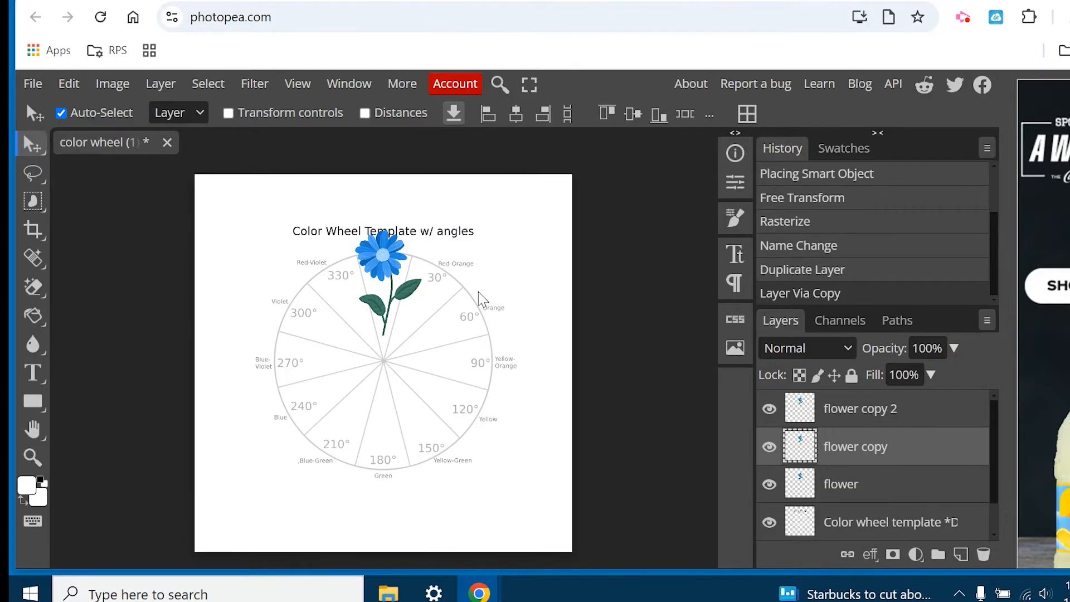
pyautogui.moveTo(398, 258); pyautogui.dragTo(440, 260)
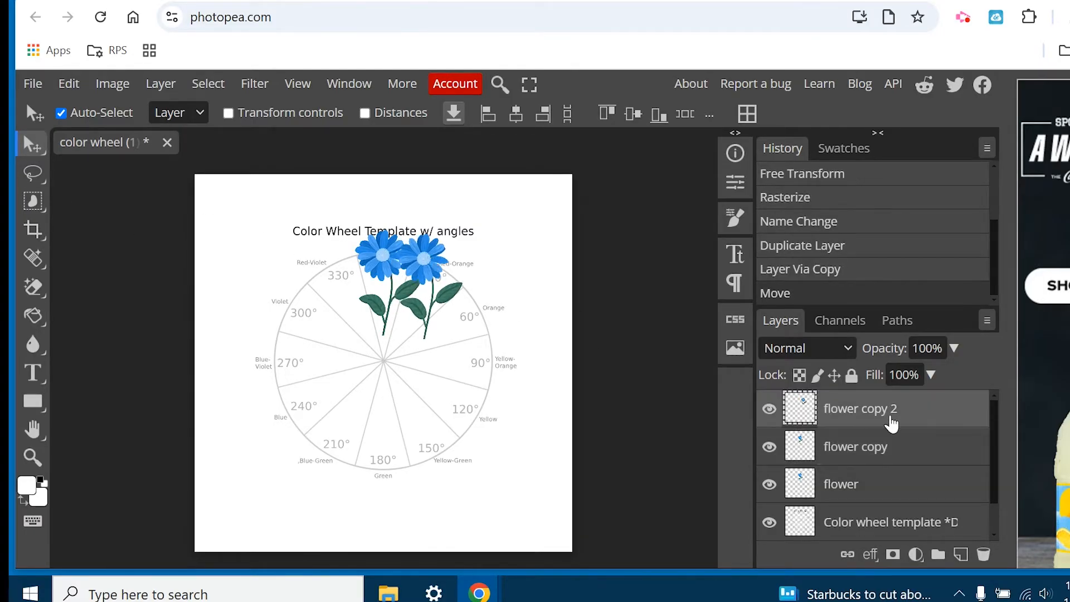
pyautogui.click(888, 449)
pyautogui.moveTo(392, 253); pyautogui.dragTo(483, 265)
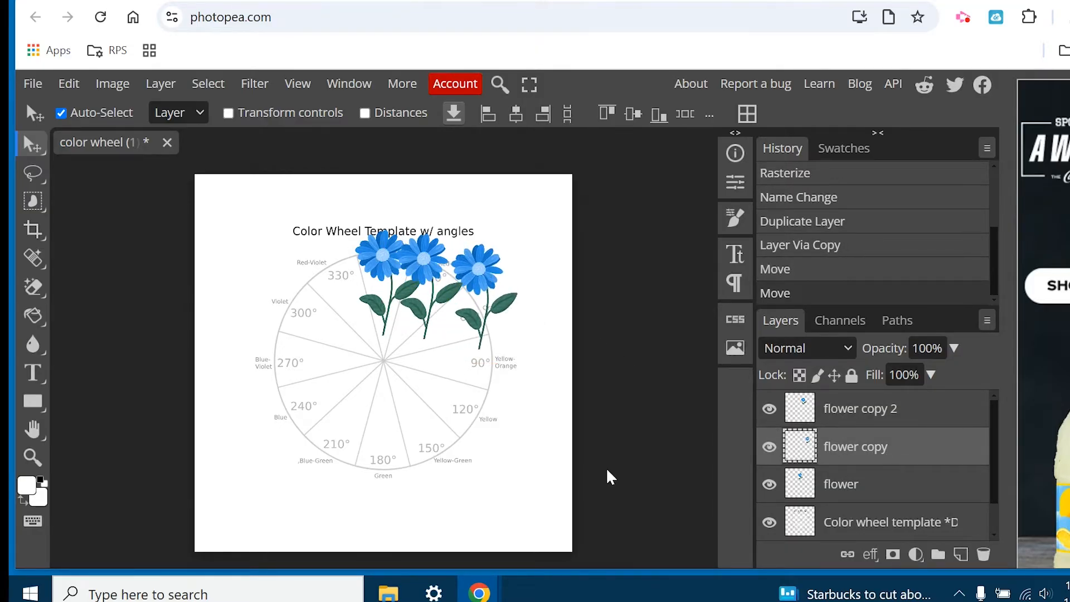
# Duplicate the flower until there are twelve in total, spreading the copies in a ring around the color wheel.
pyautogui.click(865, 415)
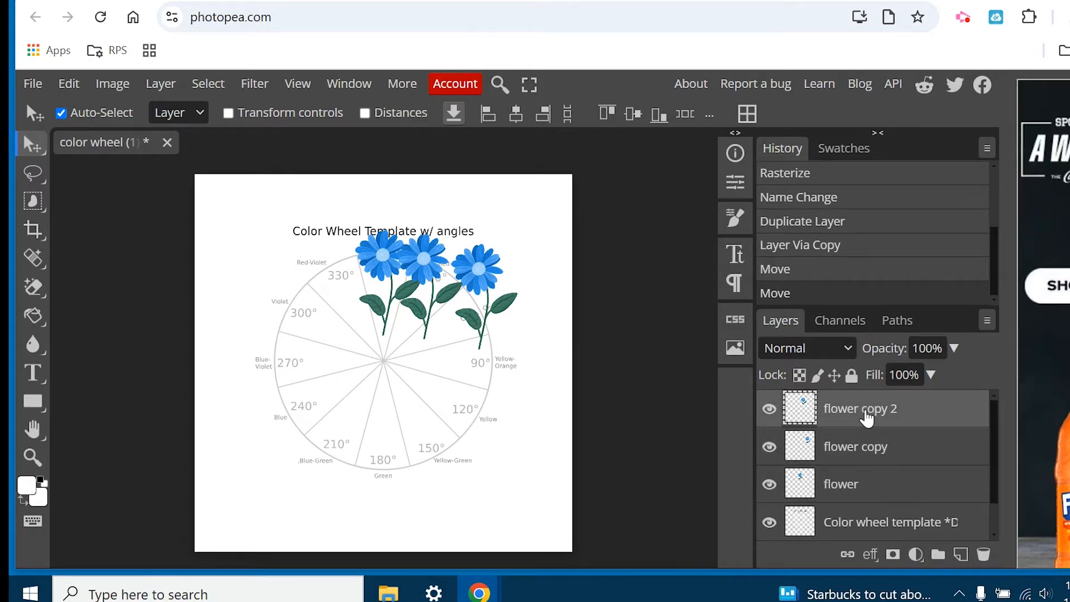
pyautogui.hotkey('ctrl', 'j')
pyautogui.moveTo(500, 259)
pyautogui.mouseDown()
pyautogui.moveTo(516, 289)
pyautogui.moveTo(497, 273)
pyautogui.mouseUp()
pyautogui.click(429, 262)
pyautogui.moveTo(429, 262); pyautogui.dragTo(336, 257)
pyautogui.hotkey('ctrl', 'j')
pyautogui.hotkey('ctrl', 'j')
pyautogui.hotkey('ctrl', 'j')
pyautogui.hotkey('ctrl', 'j')
pyautogui.hotkey('ctrl', 'j')
pyautogui.hotkey('ctrl', 'j')
pyautogui.hotkey('ctrl', 'j')
pyautogui.hotkey('ctrl', 'j')
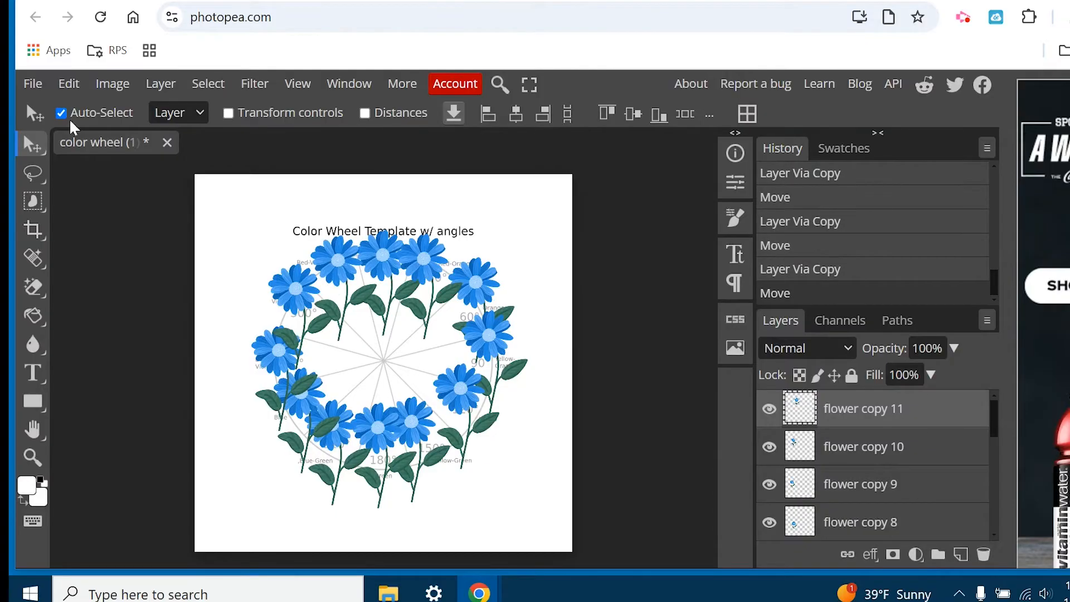
pyautogui.moveTo(506, 343); pyautogui.dragTo(528, 352)
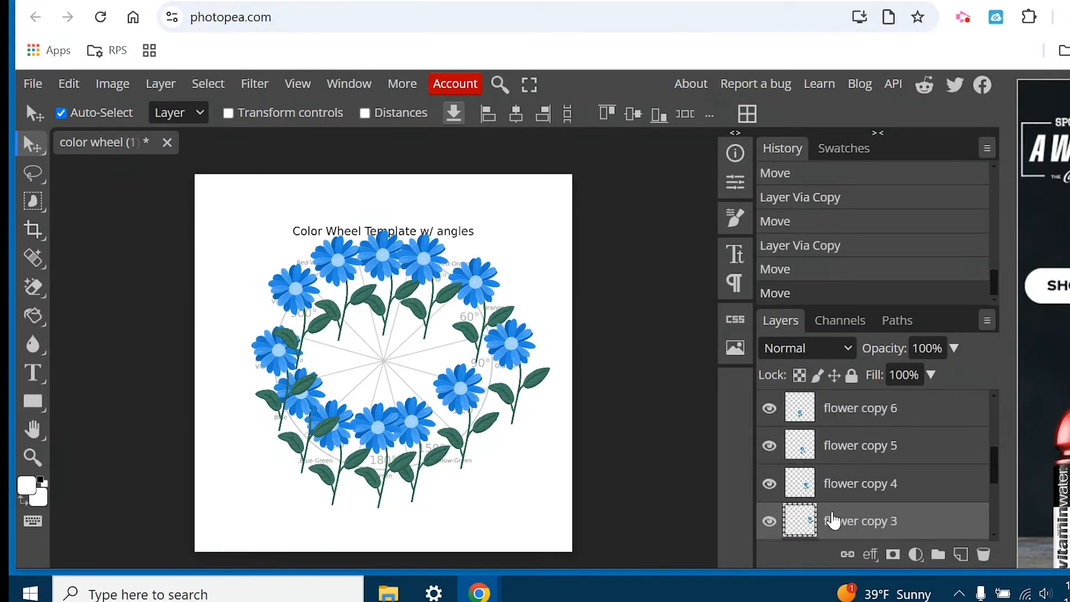
pyautogui.moveTo(454, 386); pyautogui.dragTo(449, 461)
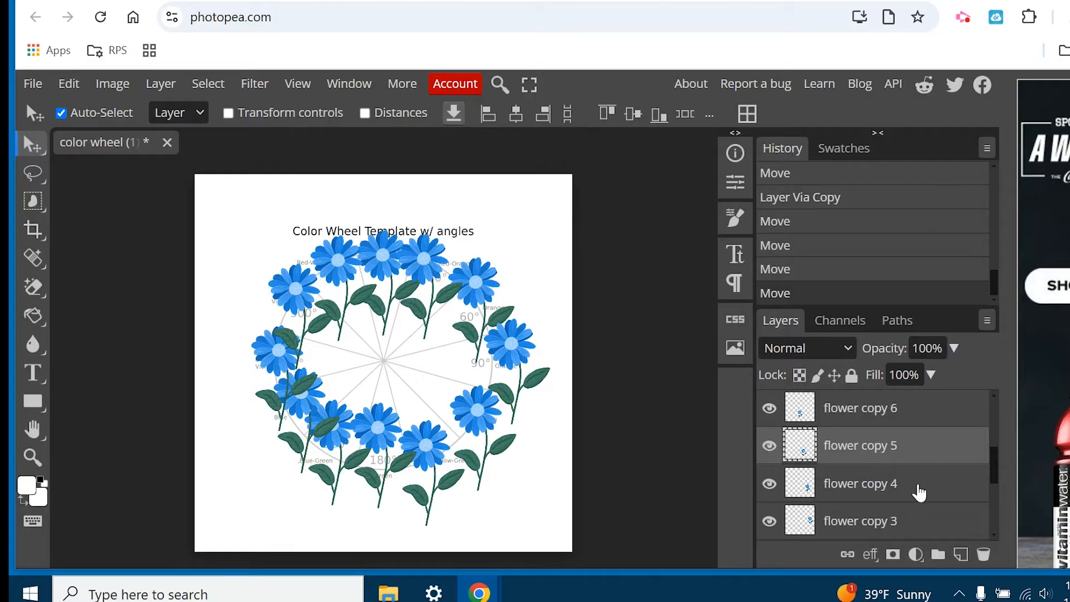
# Move the flower copies outward to clear the wheel's angle numbers, keeping the original "flower" layer on the Red 0° slice.
pyautogui.scroll(3, 920, 488)
pyautogui.scroll(-5, 923, 484)
pyautogui.scroll(-2, 924, 483)
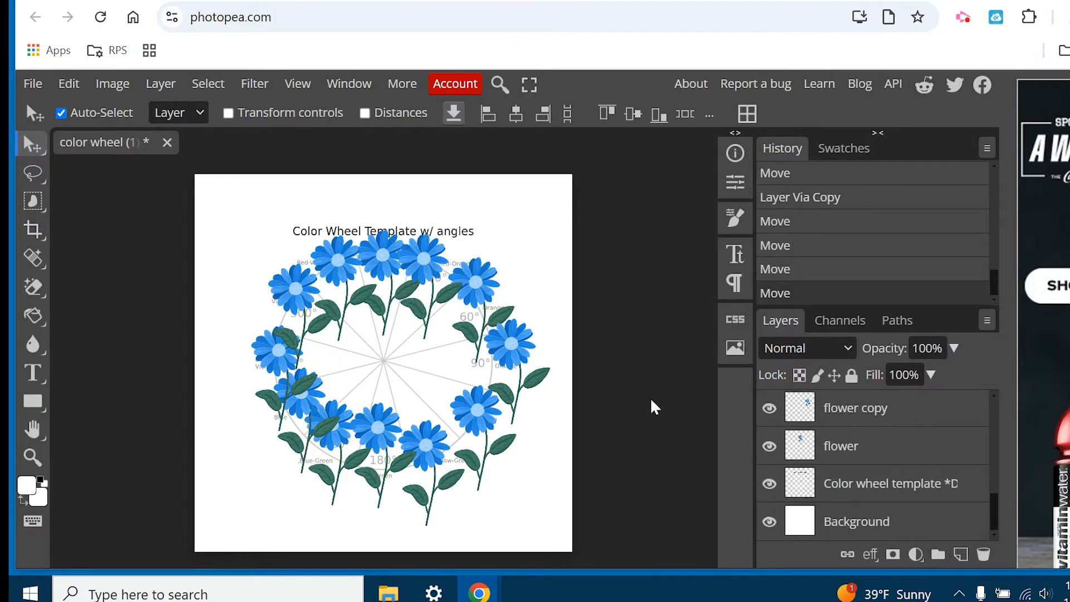
pyautogui.click(857, 456)
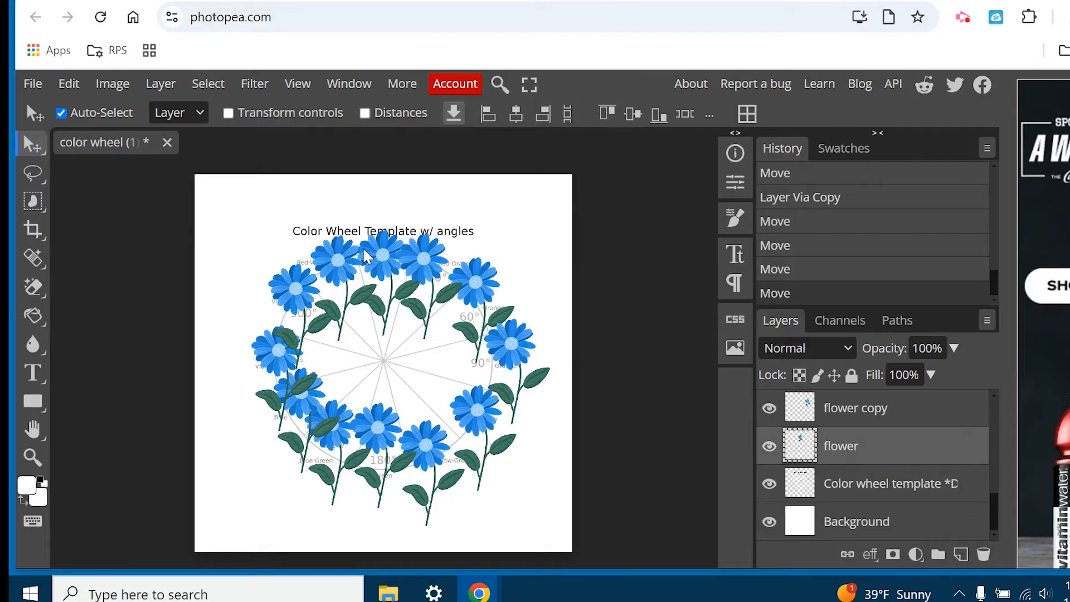
pyautogui.moveTo(387, 238); pyautogui.dragTo(306, 220)
pyautogui.moveTo(290, 289); pyautogui.dragTo(248, 266)
pyautogui.moveTo(276, 353); pyautogui.dragTo(219, 365)
pyautogui.moveTo(289, 398); pyautogui.dragTo(240, 429)
pyautogui.moveTo(357, 441); pyautogui.dragTo(371, 484)
pyautogui.moveTo(429, 444); pyautogui.dragTo(444, 487)
pyautogui.moveTo(478, 413); pyautogui.dragTo(509, 463)
pyautogui.moveTo(511, 346); pyautogui.dragTo(533, 375)
pyautogui.moveTo(491, 297); pyautogui.dragTo(528, 274)
pyautogui.moveTo(426, 271); pyautogui.dragTo(470, 211)
pyautogui.moveTo(385, 253); pyautogui.dragTo(385, 255)
pyautogui.click(363, 320)
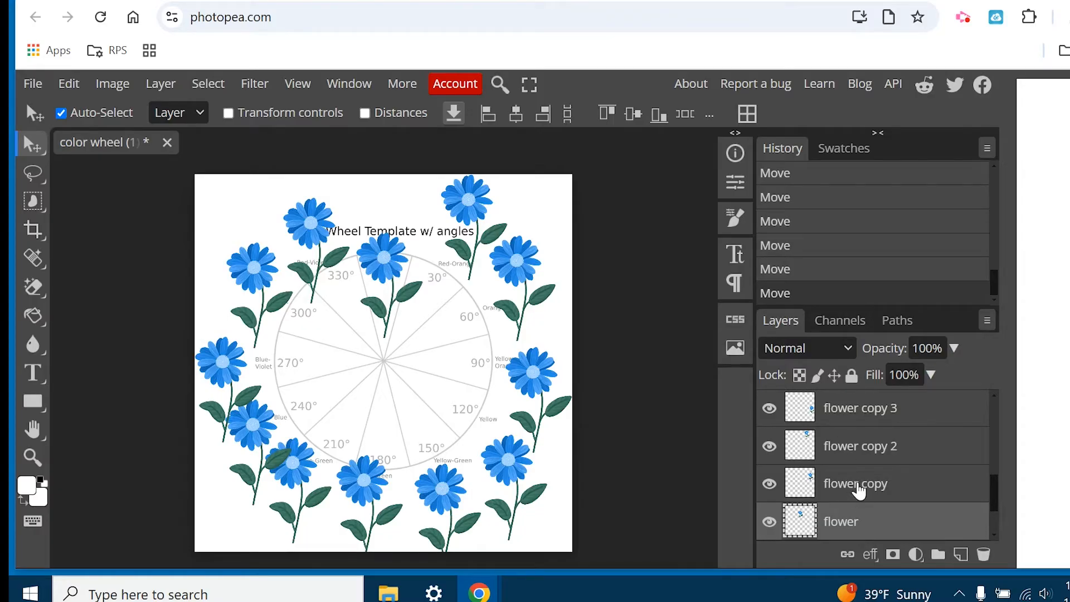
# Recolor the flower on the Red 0° slice with a Hue/Saturation adjustment, setting hue to 153 and raising the saturation.
pyautogui.click(112, 92)
pyautogui.moveTo(245, 145)
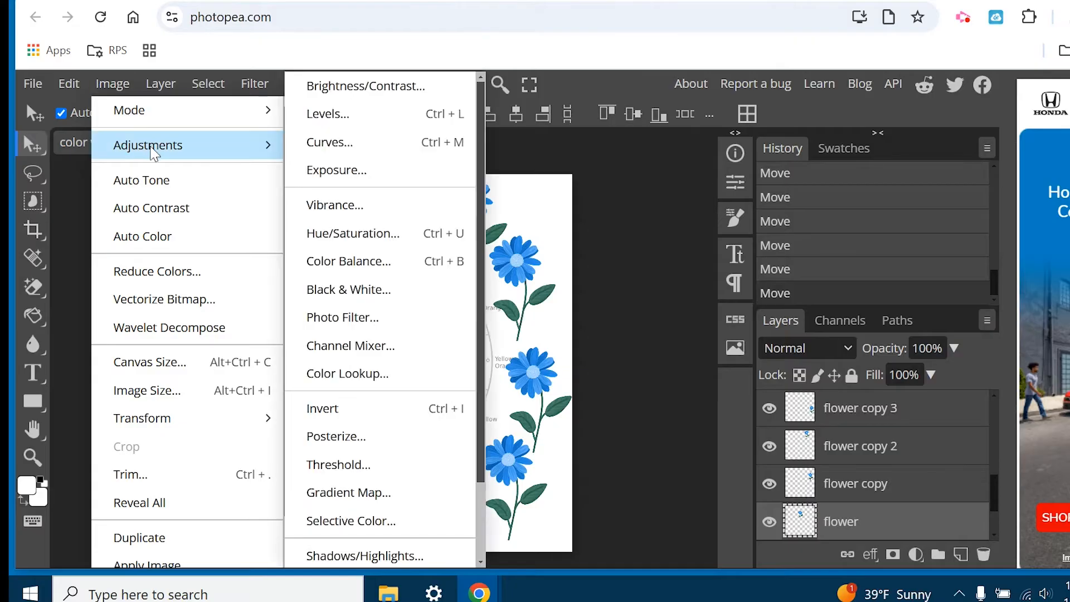
pyautogui.click(416, 235)
pyautogui.moveTo(400, 216); pyautogui.dragTo(866, 122)
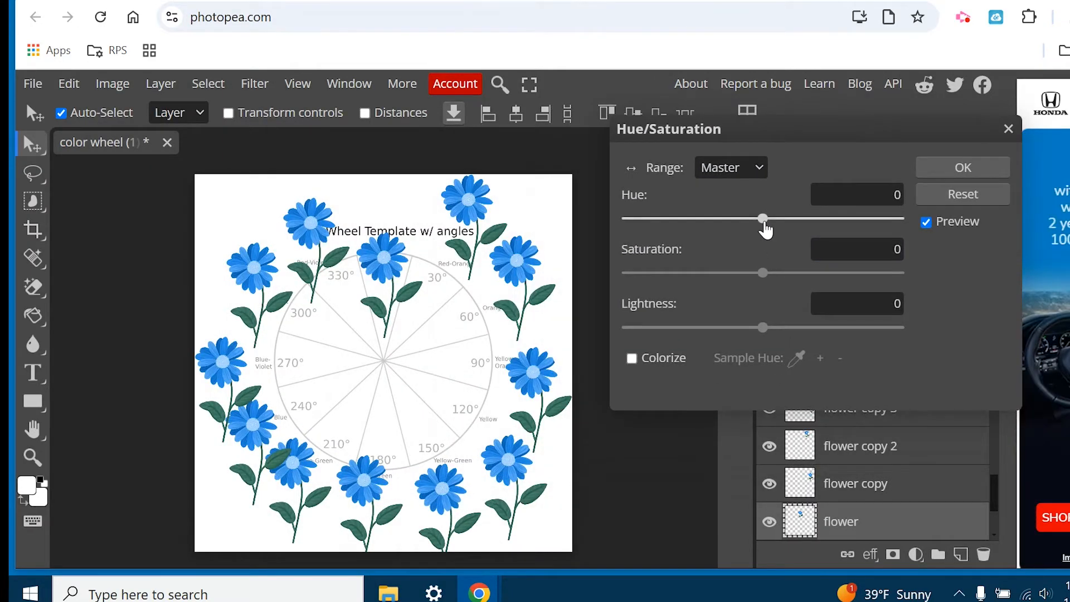
pyautogui.moveTo(764, 228)
pyautogui.mouseDown()
pyautogui.moveTo(602, 229)
pyautogui.moveTo(749, 236)
pyautogui.mouseUp()
pyautogui.moveTo(780, 237); pyautogui.dragTo(879, 232)
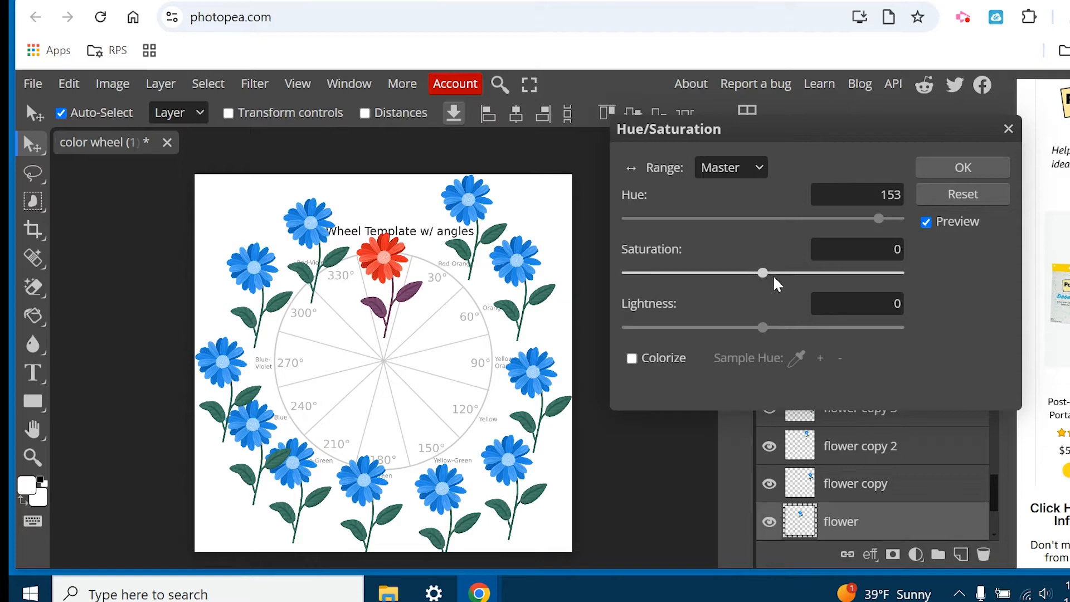
pyautogui.moveTo(767, 279); pyautogui.dragTo(822, 279)
pyautogui.click(961, 168)
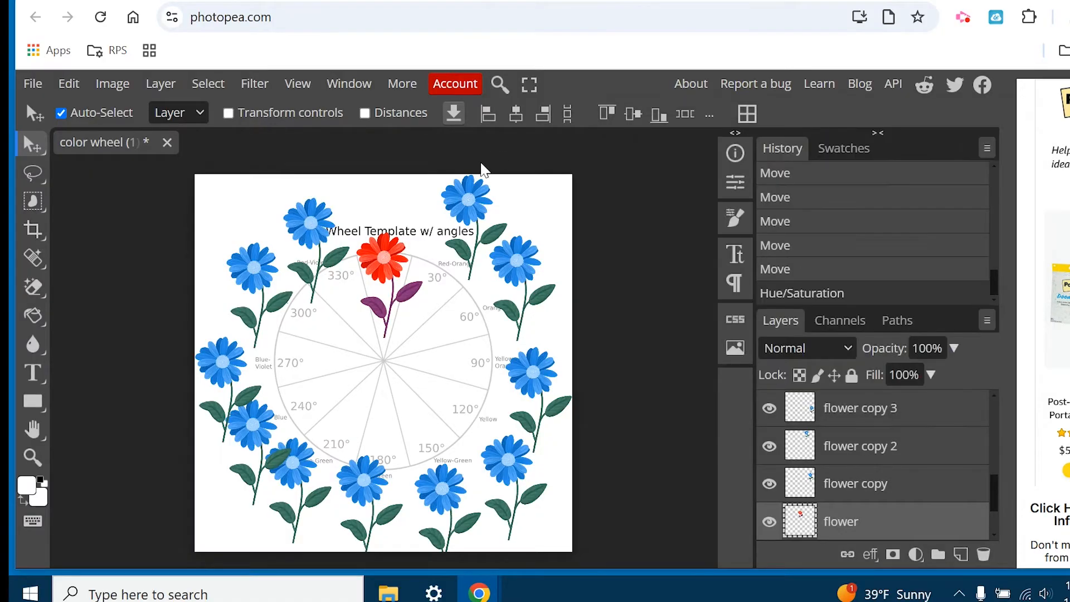
# Try a Color Balance adjustment on the red flower's shadows with Cyan-Red 1, Magenta-Green 2 and Yellow-Blue -1.
pyautogui.click(127, 87)
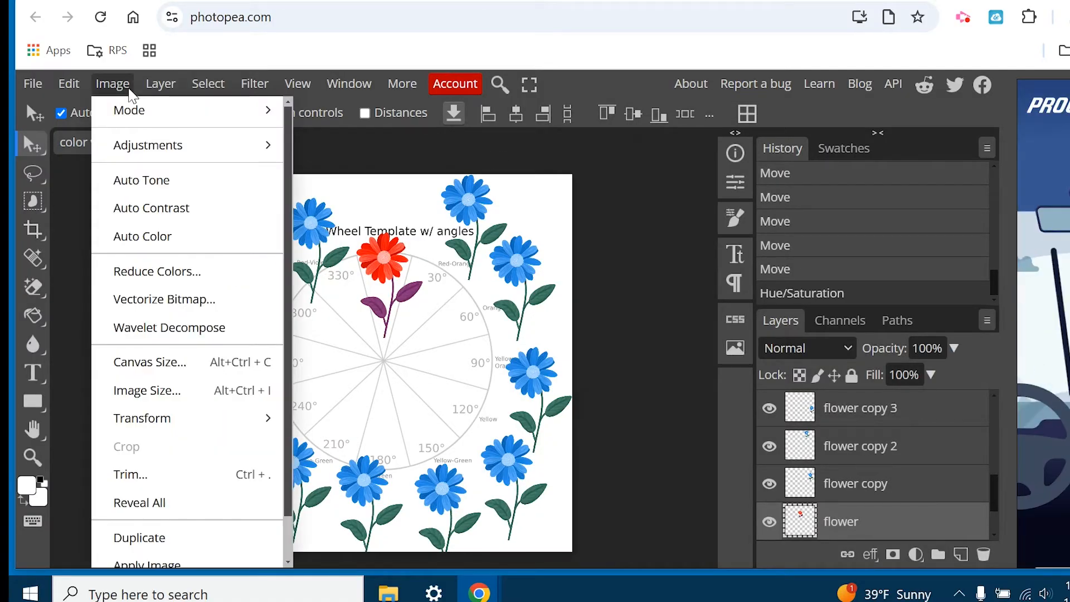
pyautogui.moveTo(210, 153)
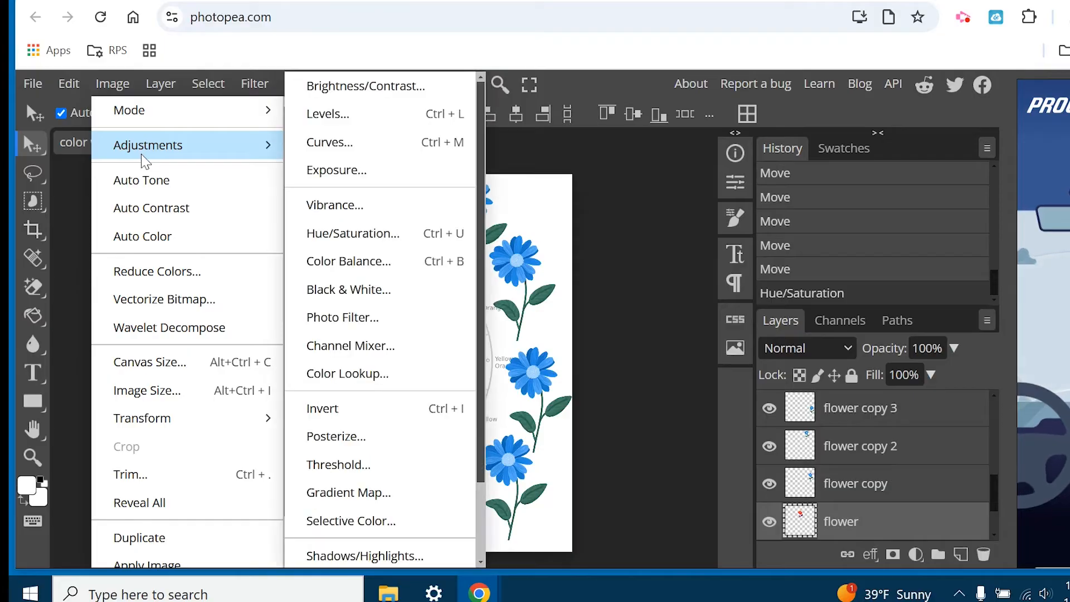
pyautogui.click(348, 262)
pyautogui.moveTo(349, 216); pyautogui.dragTo(867, 137)
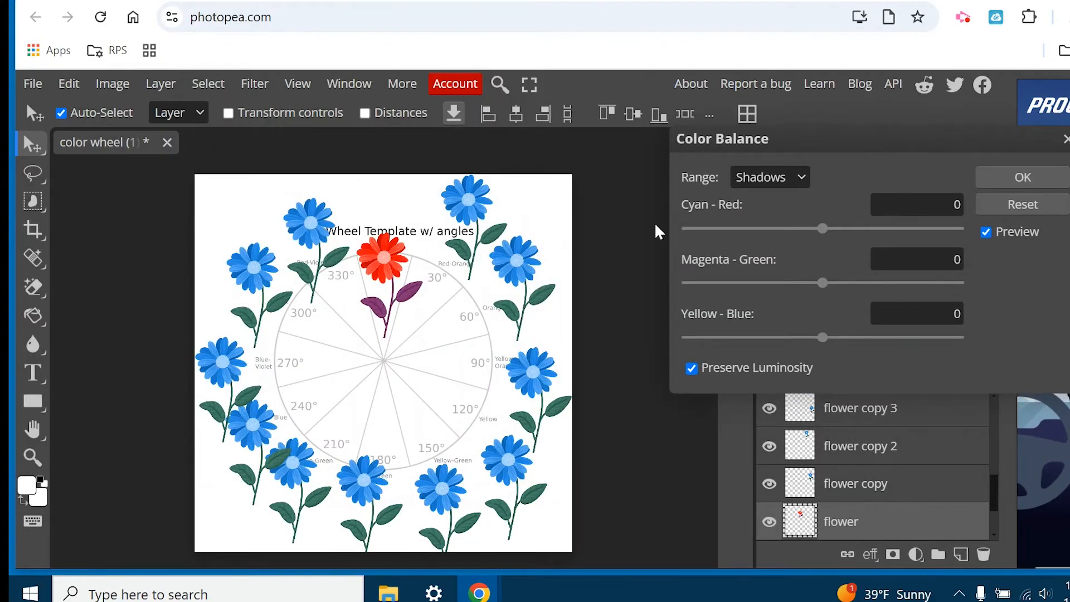
pyautogui.moveTo(820, 236)
pyautogui.mouseDown()
pyautogui.moveTo(926, 236)
pyautogui.moveTo(652, 237)
pyautogui.moveTo(833, 236)
pyautogui.mouseUp()
pyautogui.moveTo(824, 287)
pyautogui.mouseDown()
pyautogui.moveTo(1027, 288)
pyautogui.moveTo(826, 284)
pyautogui.mouseUp()
pyautogui.moveTo(891, 339); pyautogui.dragTo(822, 348)
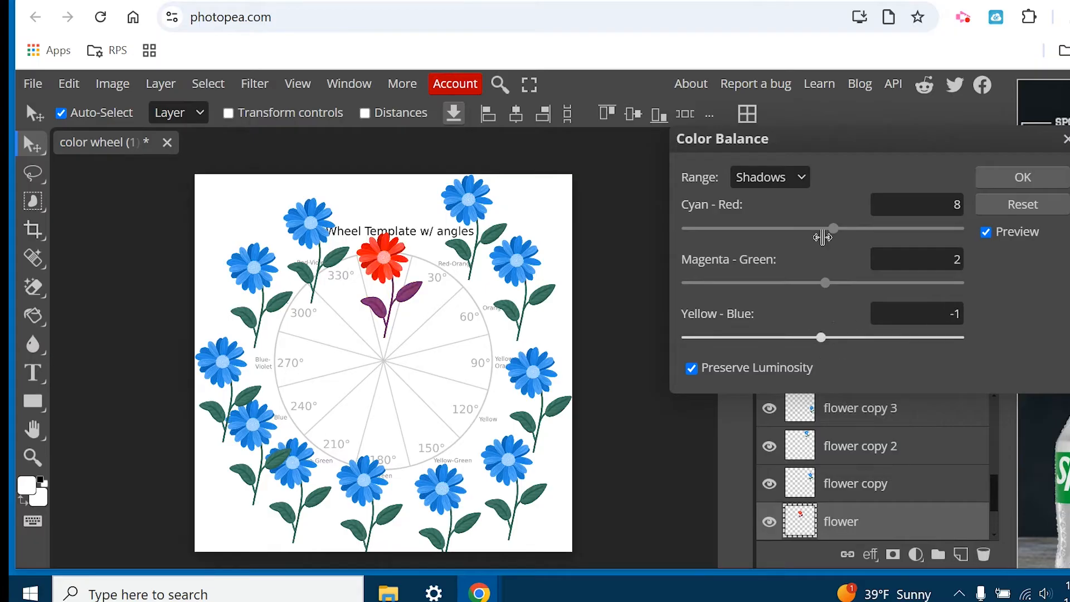
pyautogui.moveTo(833, 229); pyautogui.dragTo(825, 228)
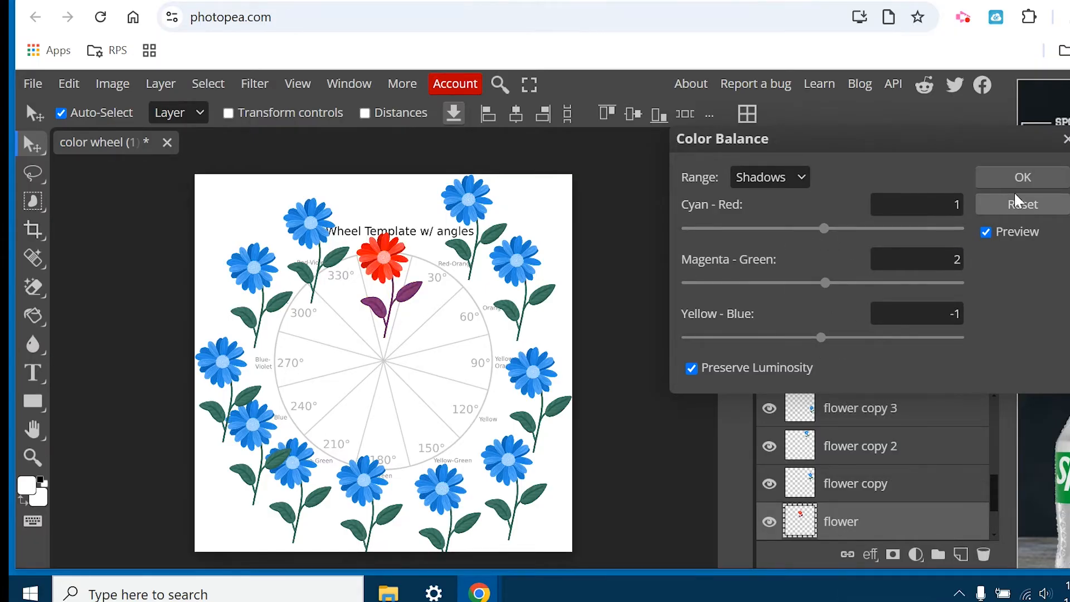
pyautogui.click(1066, 139)
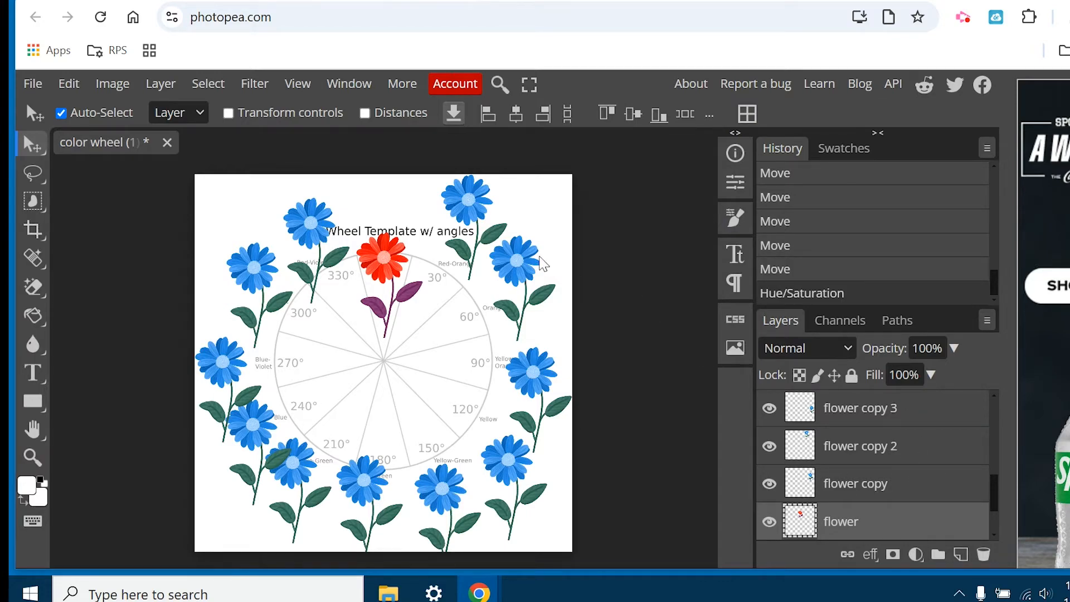
# Move the "flower copy" layer near the 30° Red-Orange label and shift "flower copy 2" out to the canvas's upper-right corner.
pyautogui.click(855, 489)
pyautogui.moveTo(517, 259); pyautogui.dragTo(431, 327)
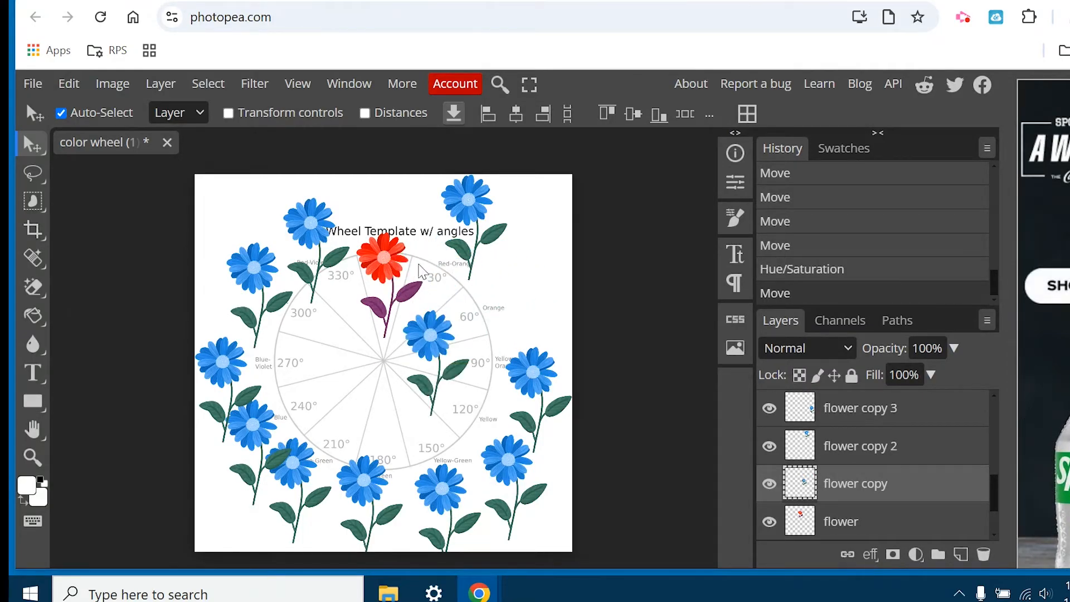
pyautogui.moveTo(471, 203); pyautogui.dragTo(548, 204)
pyautogui.moveTo(444, 340)
pyautogui.mouseDown()
pyautogui.moveTo(494, 287)
pyautogui.moveTo(450, 340)
pyautogui.mouseUp()
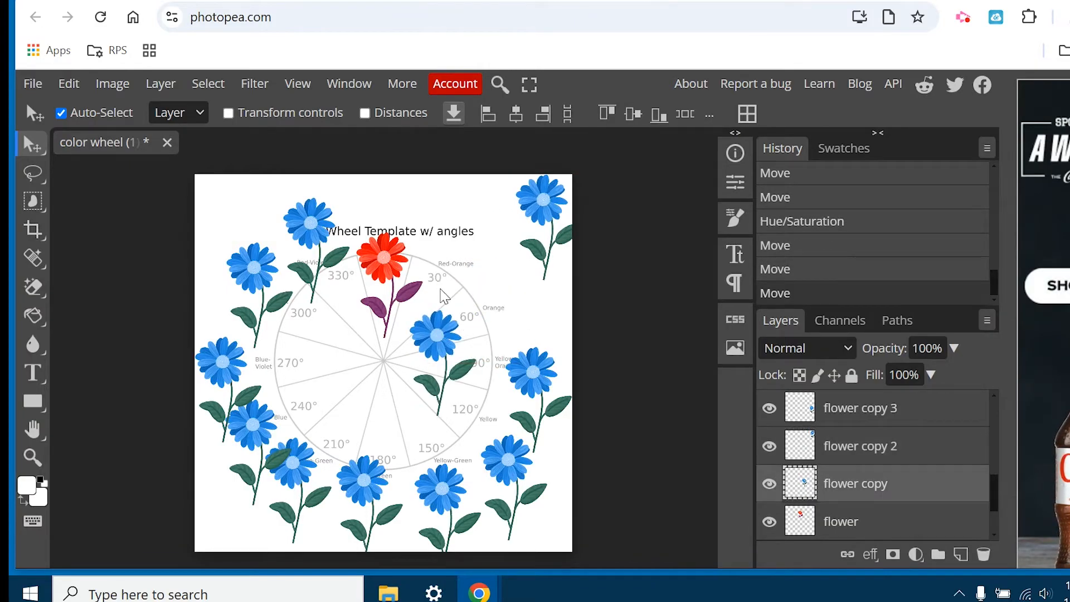
pyautogui.moveTo(432, 347); pyautogui.dragTo(466, 268)
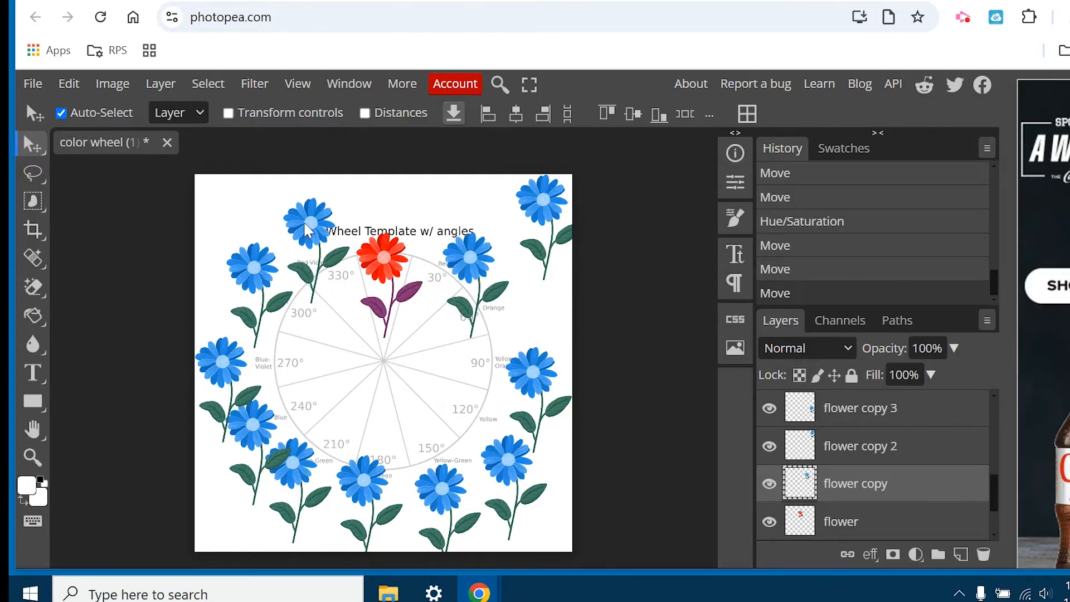
# Rotate "flower copy" by 30° with Free Transform and place it on the Red-Orange 30° slice beside the red flower.
pyautogui.click(69, 84)
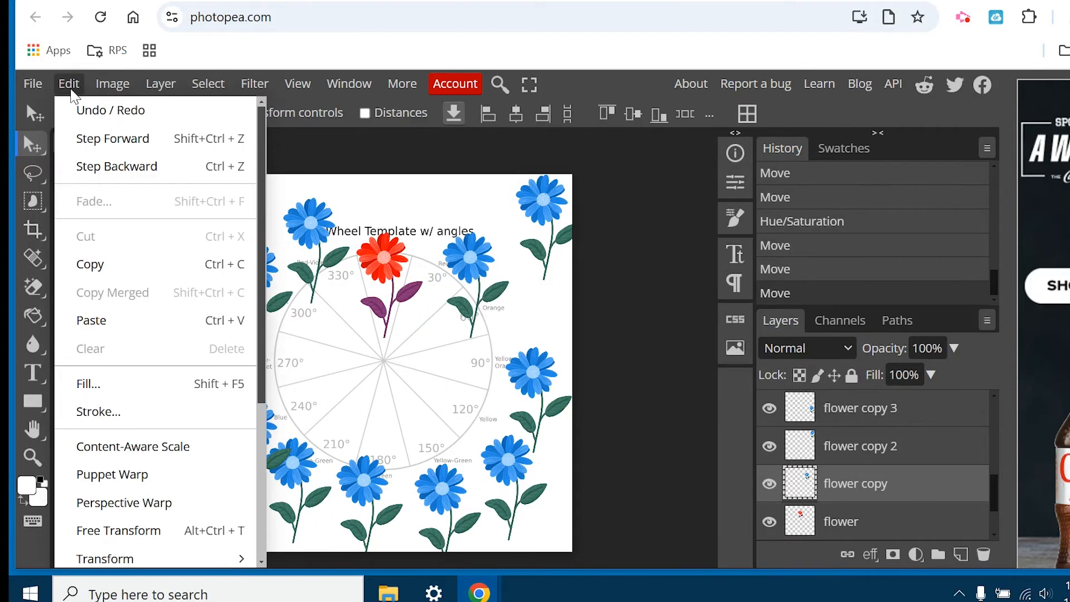
pyautogui.click(155, 528)
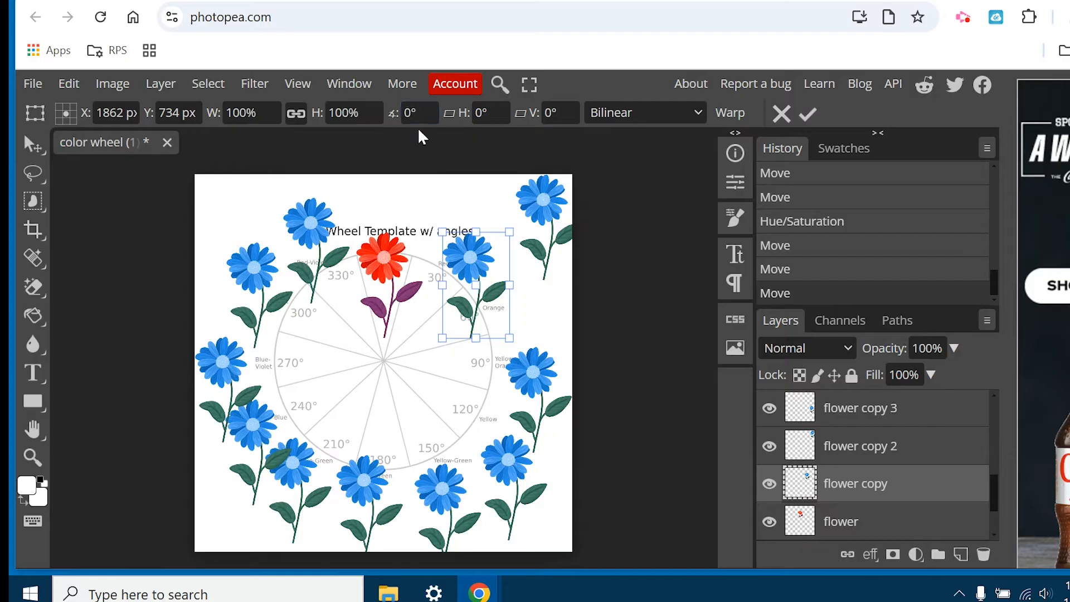
pyautogui.click(409, 111)
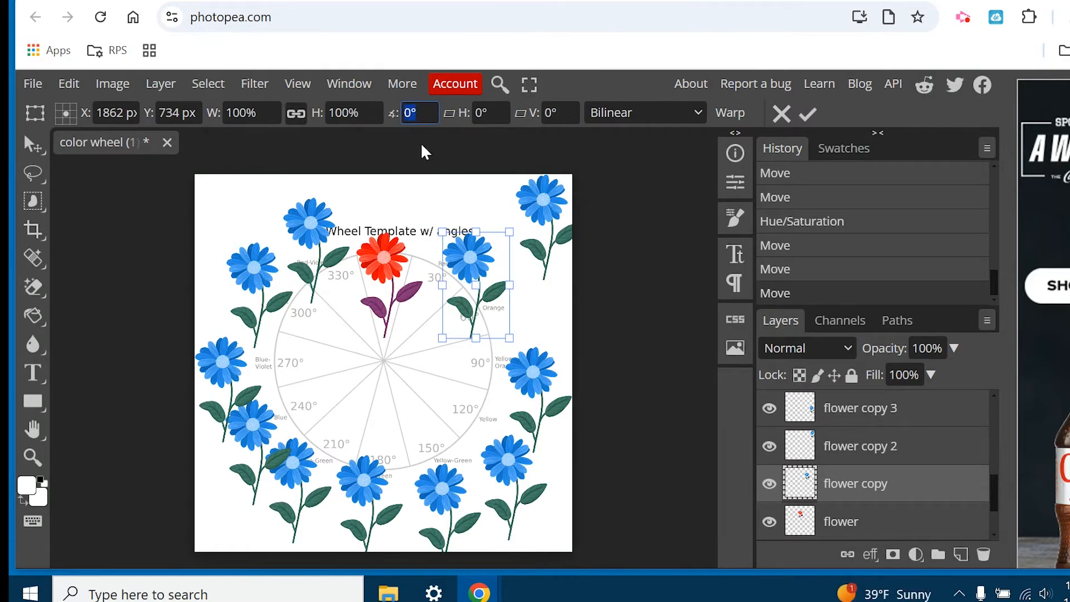
pyautogui.write('30')
pyautogui.press('Return')
pyautogui.moveTo(485, 271); pyautogui.dragTo(437, 287)
pyautogui.press('Return')
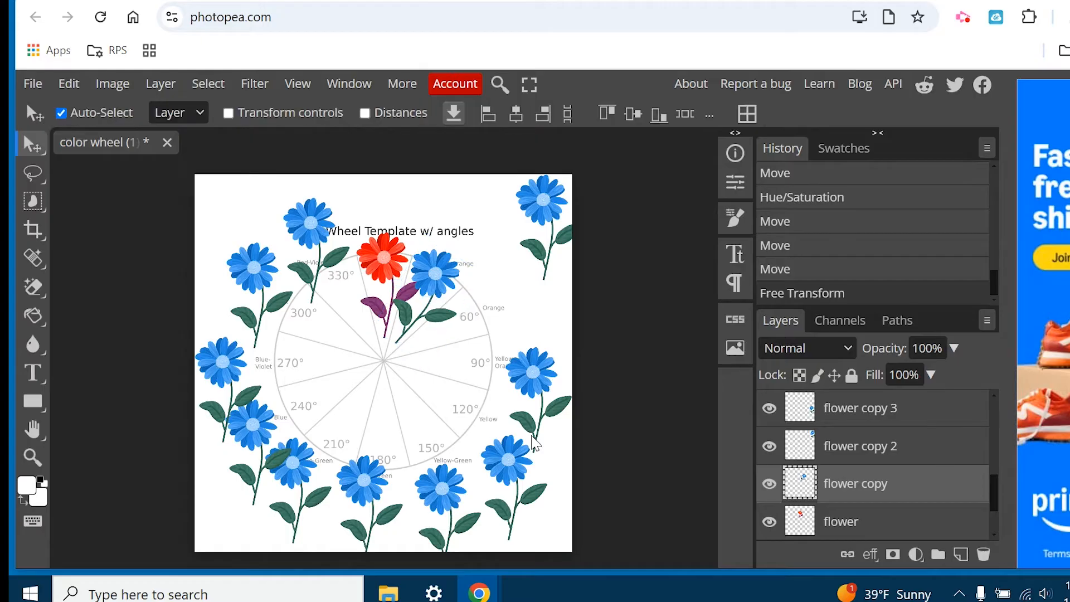
# Recolor the flower on the 30° slice with a Hue/Saturation adjustment, setting hue to 161.
pyautogui.click(104, 84)
pyautogui.moveTo(145, 145)
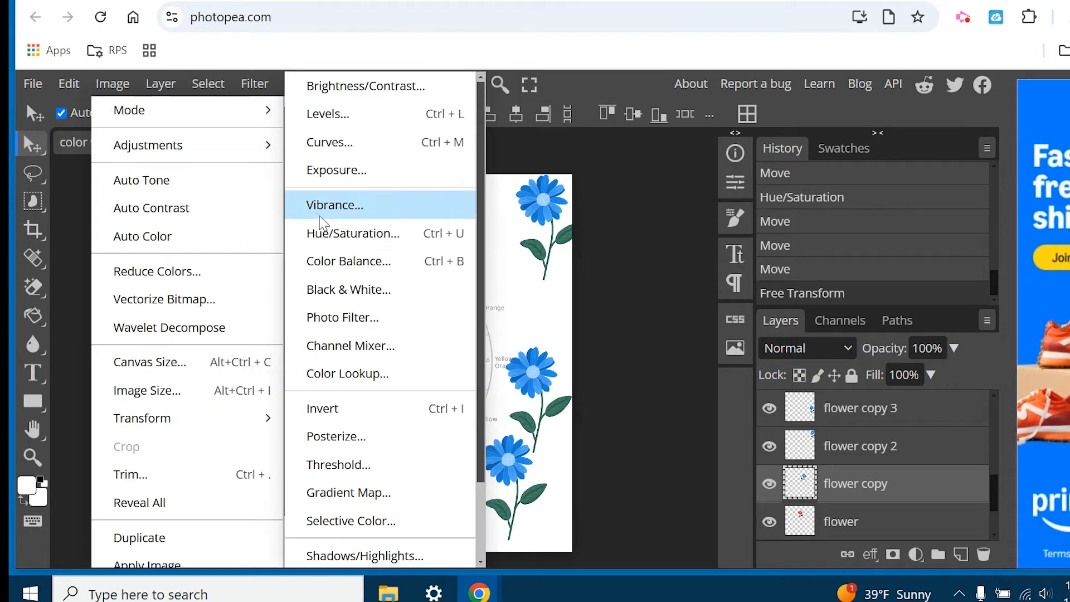
pyautogui.click(323, 233)
pyautogui.moveTo(762, 218); pyautogui.dragTo(878, 225)
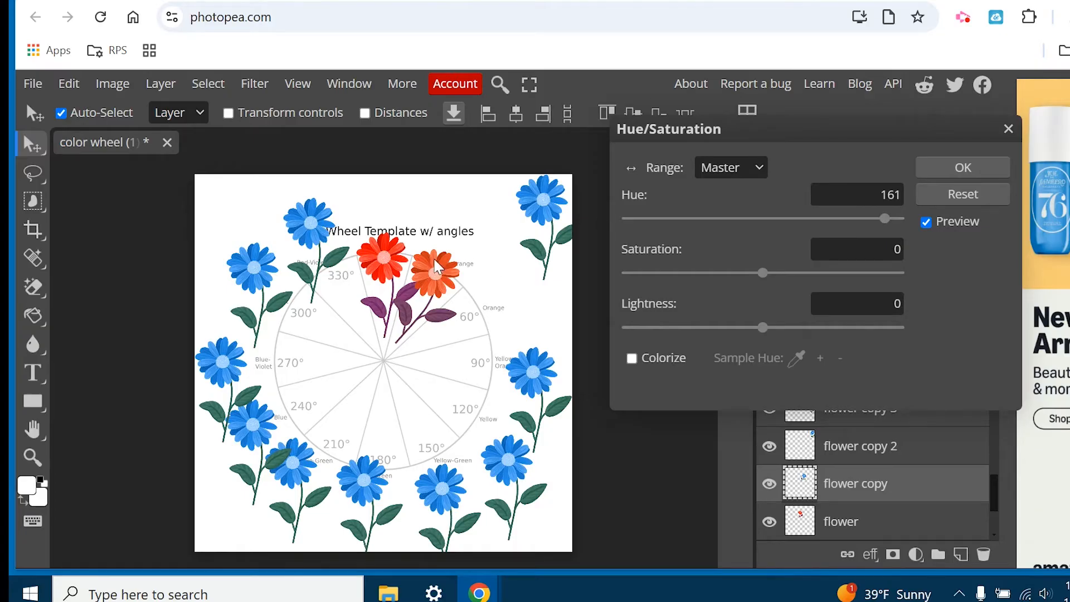
pyautogui.click(934, 171)
# Examine the red-orange flower up close and compare its color with the red orange on the reference colour wheel image.
pyautogui.click(98, 90)
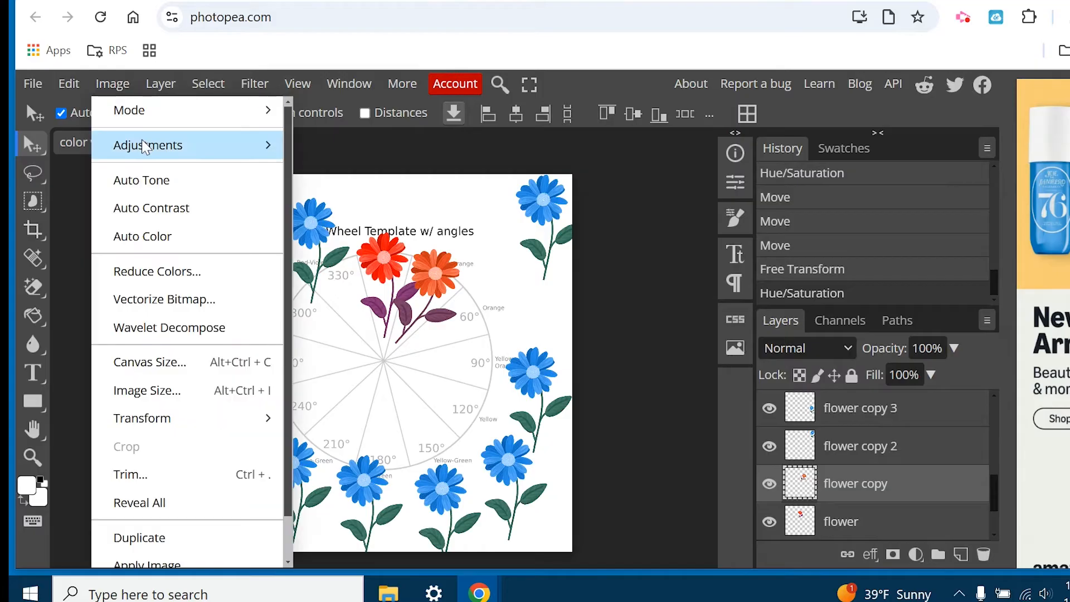
pyautogui.click(79, 378)
pyautogui.click(33, 457)
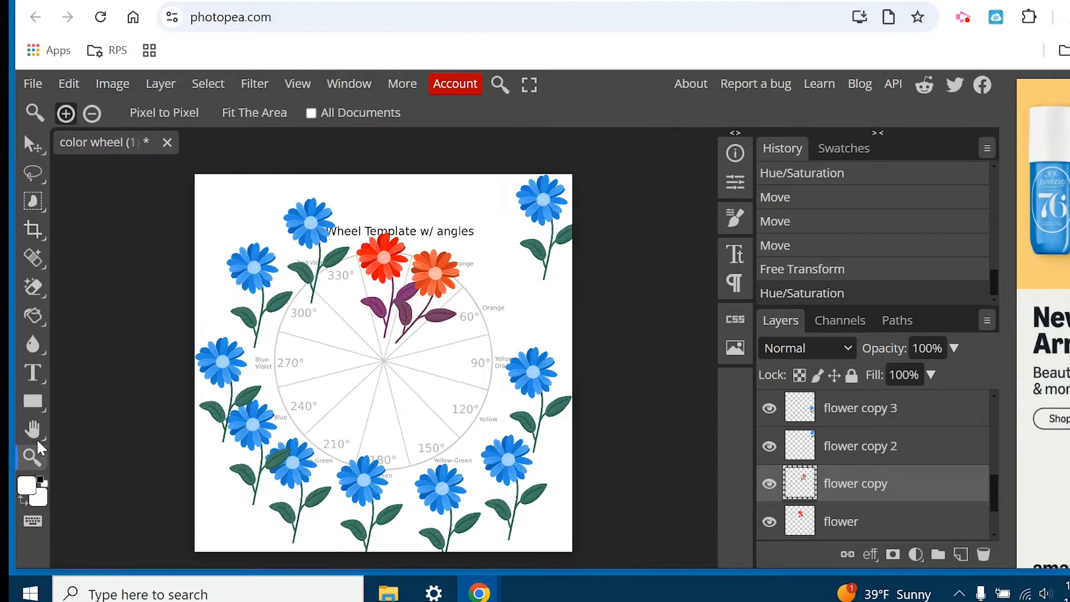
pyautogui.click(435, 271)
pyautogui.click(417, 283)
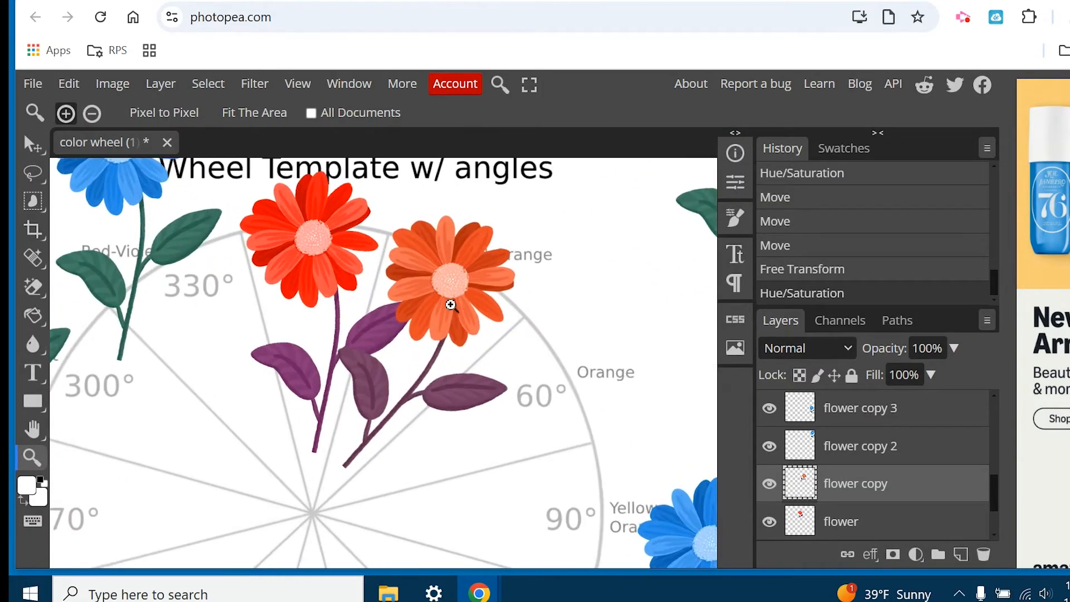
pyautogui.scroll(1, 336, 217)
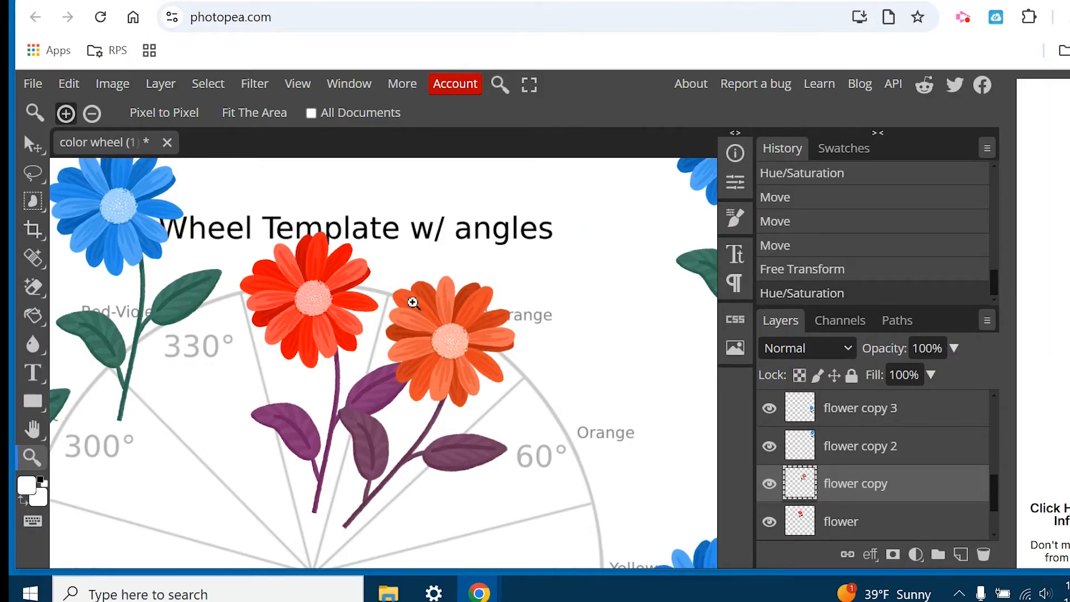
pyautogui.click(768, 2)
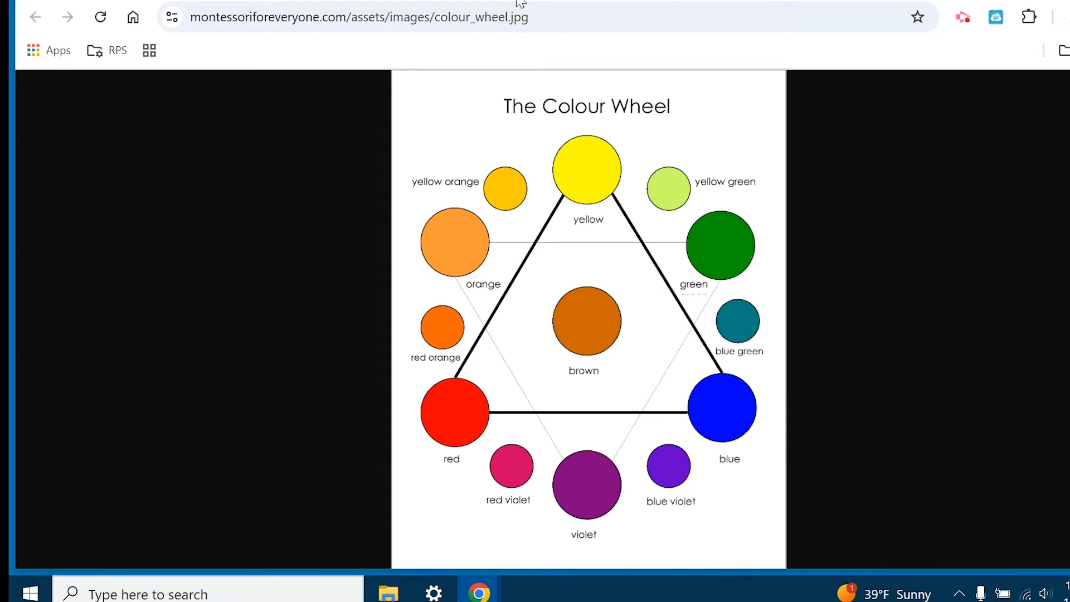
pyautogui.click(557, 1)
pyautogui.click(341, 1)
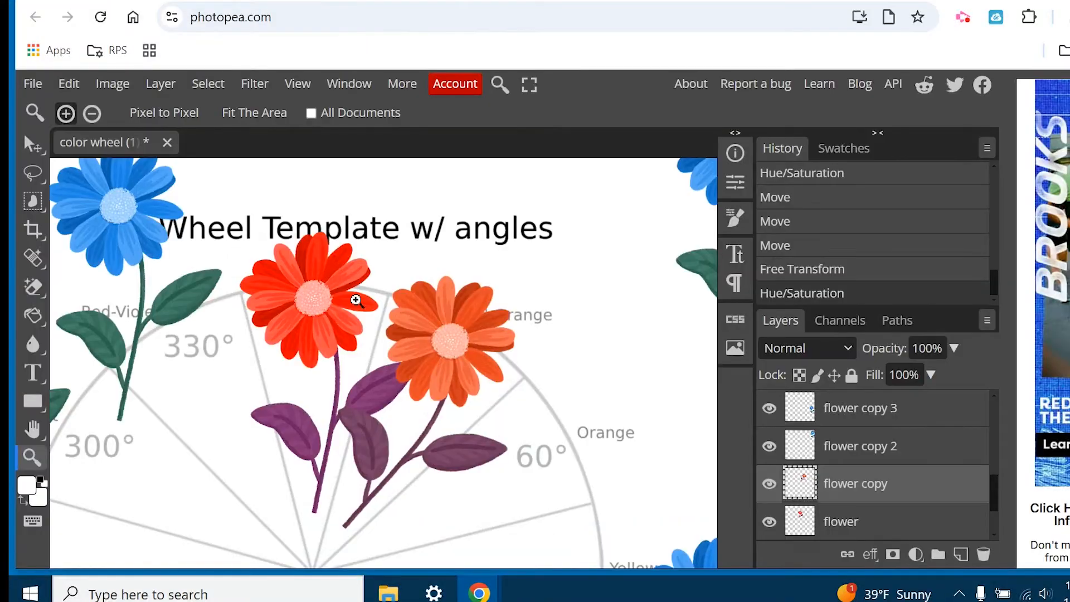
# Apply a Color Balance adjustment to the 30° flower's shadows with Cyan-Red 53 and Yellow-Blue -41.
pyautogui.click(112, 83)
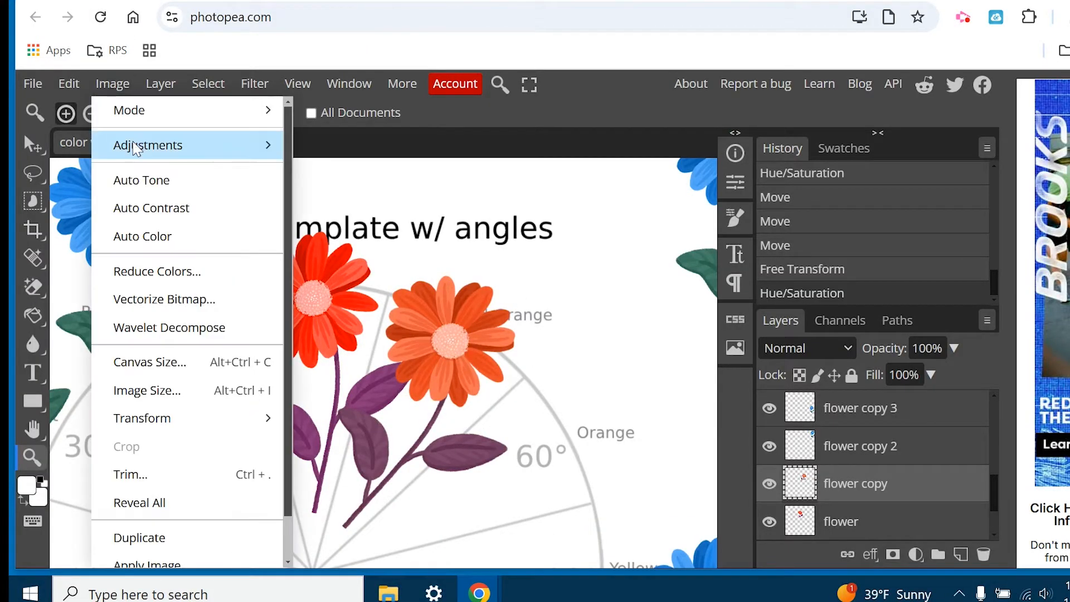
pyautogui.moveTo(131, 145)
pyautogui.click(318, 268)
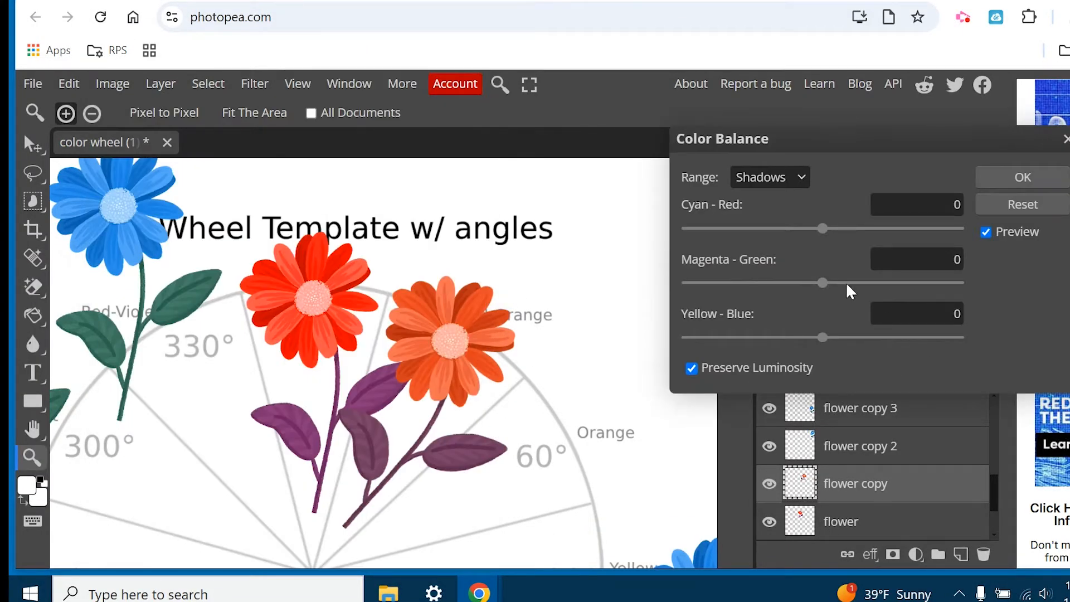
pyautogui.moveTo(822, 229); pyautogui.dragTo(856, 233)
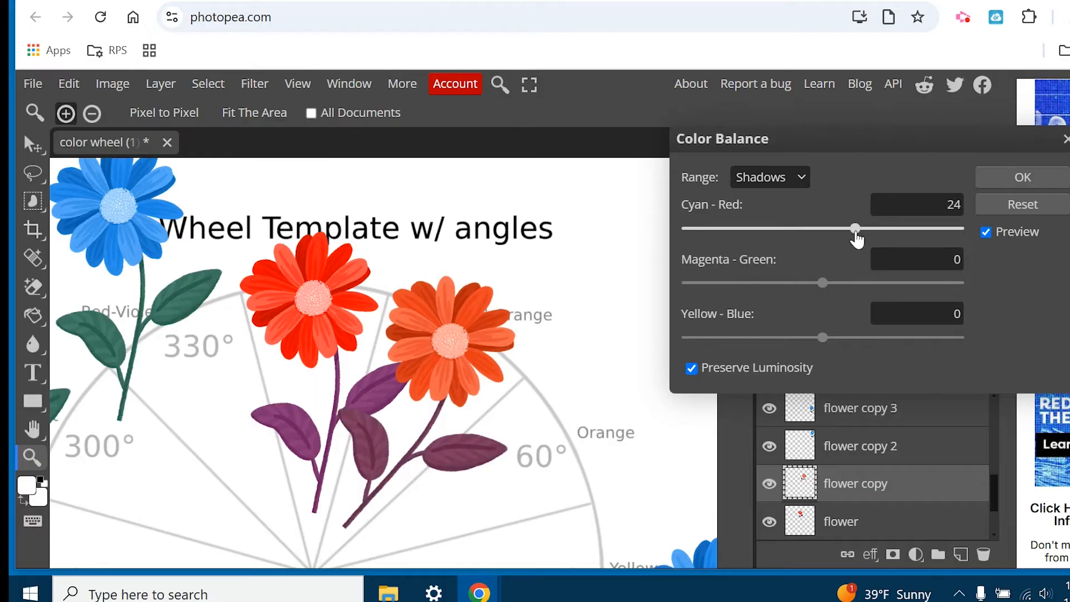
pyautogui.moveTo(823, 339); pyautogui.dragTo(765, 340)
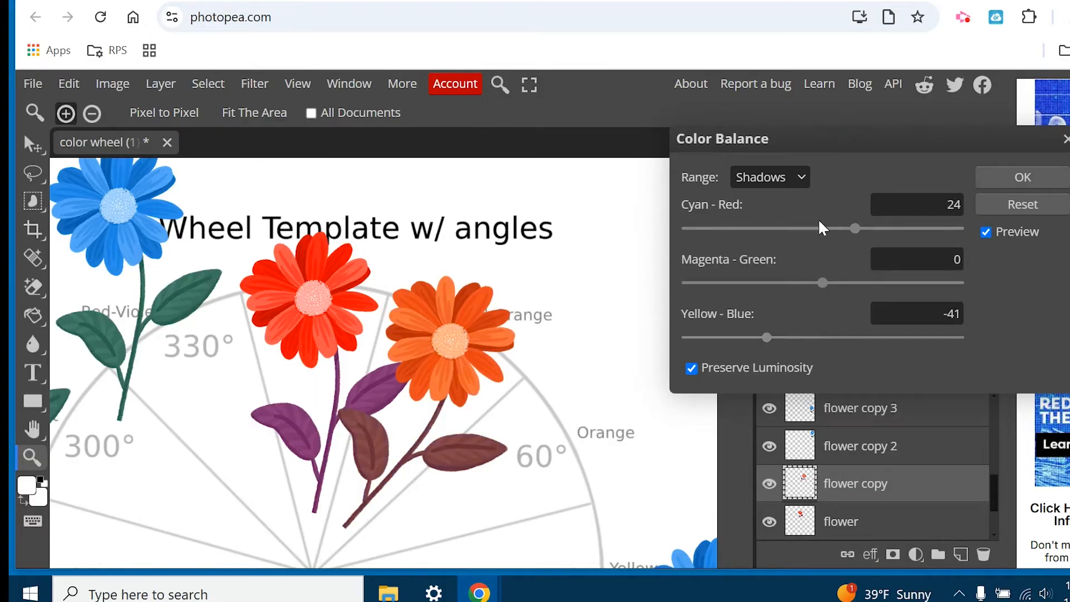
pyautogui.moveTo(855, 229); pyautogui.dragTo(895, 229)
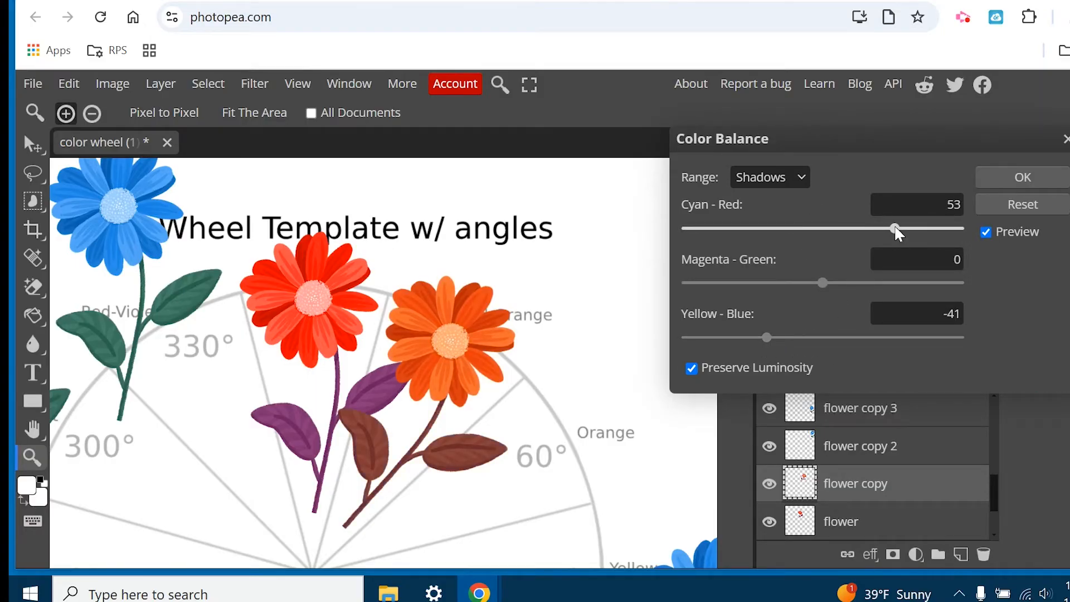
pyautogui.click(1023, 177)
# Move the "flower copy 2" layer from the upper-right corner to the Orange 60° area of the wheel.
pyautogui.scroll(-1, 472, 334)
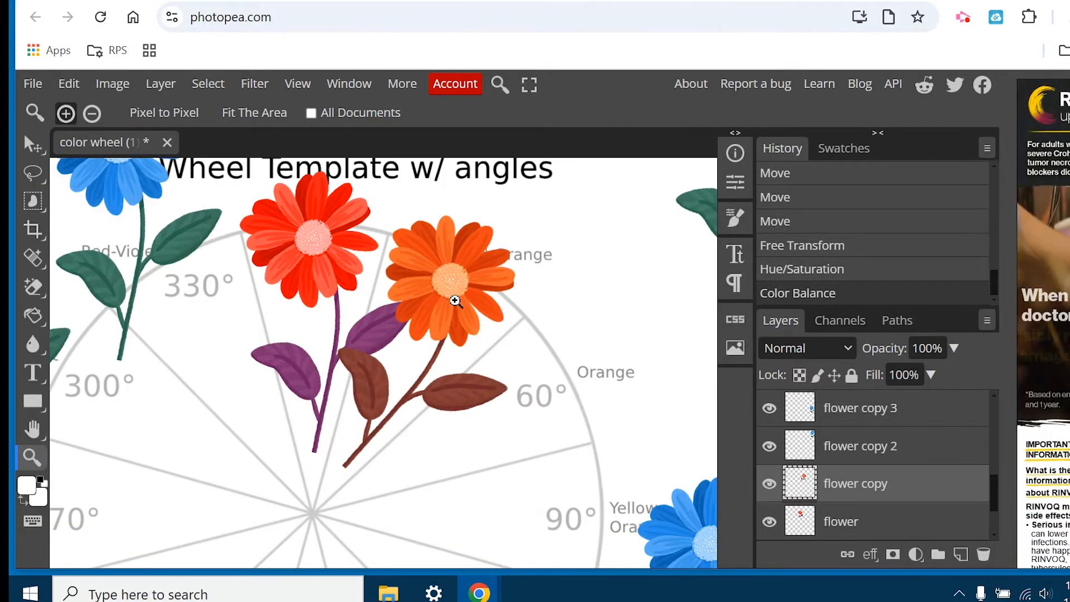
pyautogui.press('v')
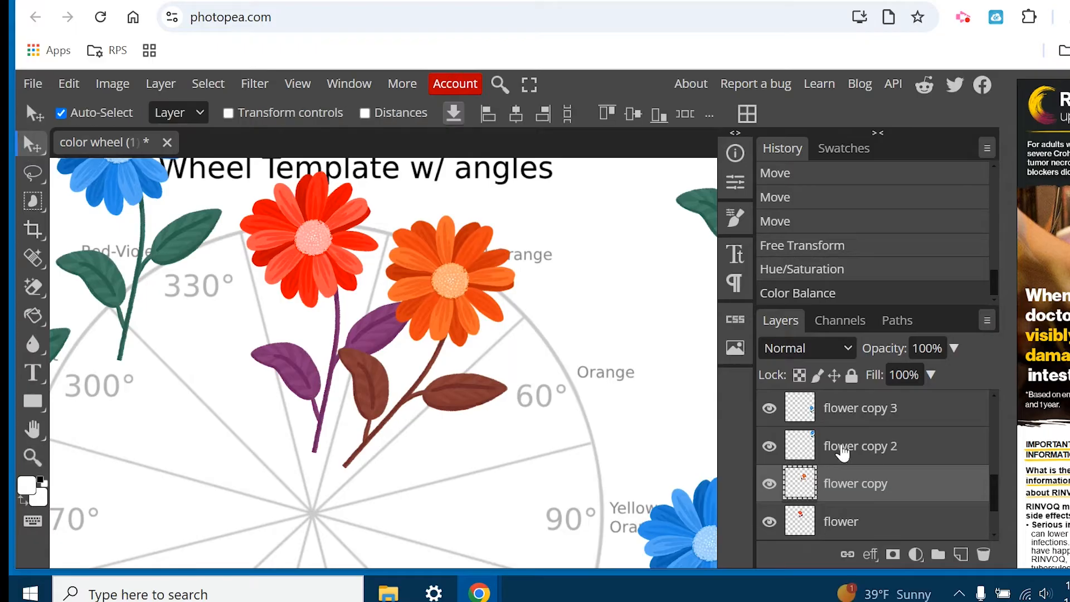
pyautogui.click(872, 452)
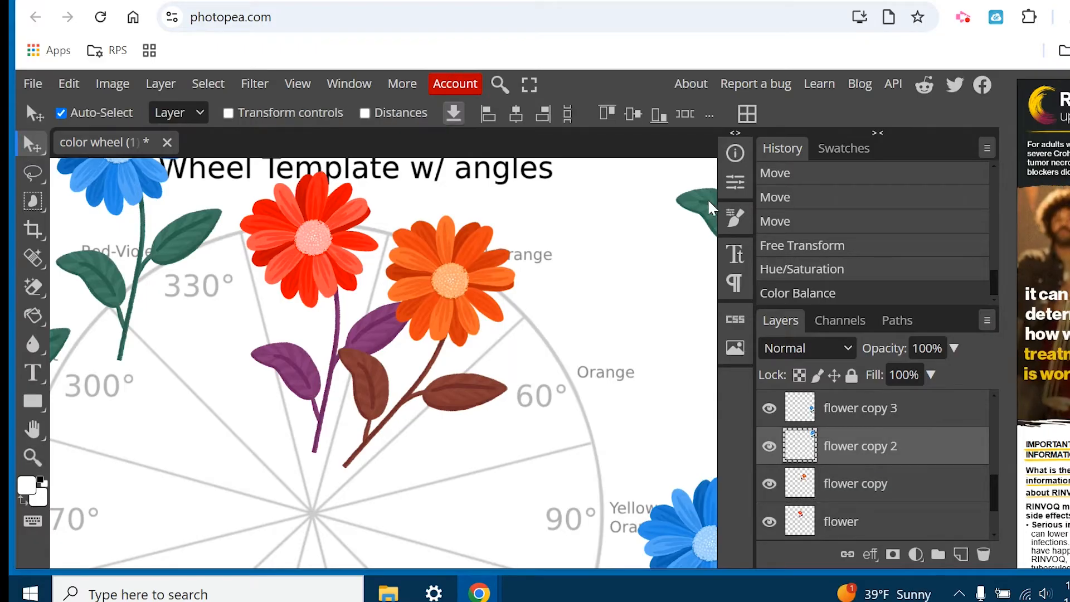
pyautogui.moveTo(685, 209); pyautogui.dragTo(562, 431)
pyautogui.moveTo(611, 323); pyautogui.dragTo(601, 312)
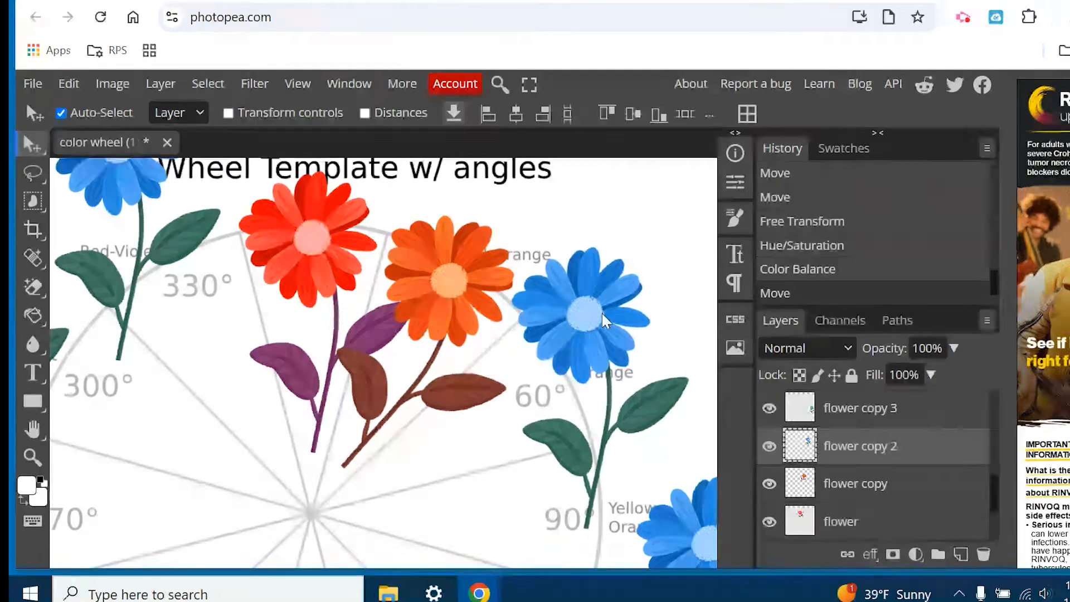
# Rotate "flower copy 2" by 60° with Free Transform and place it on the Orange 60° slice.
pyautogui.click(69, 85)
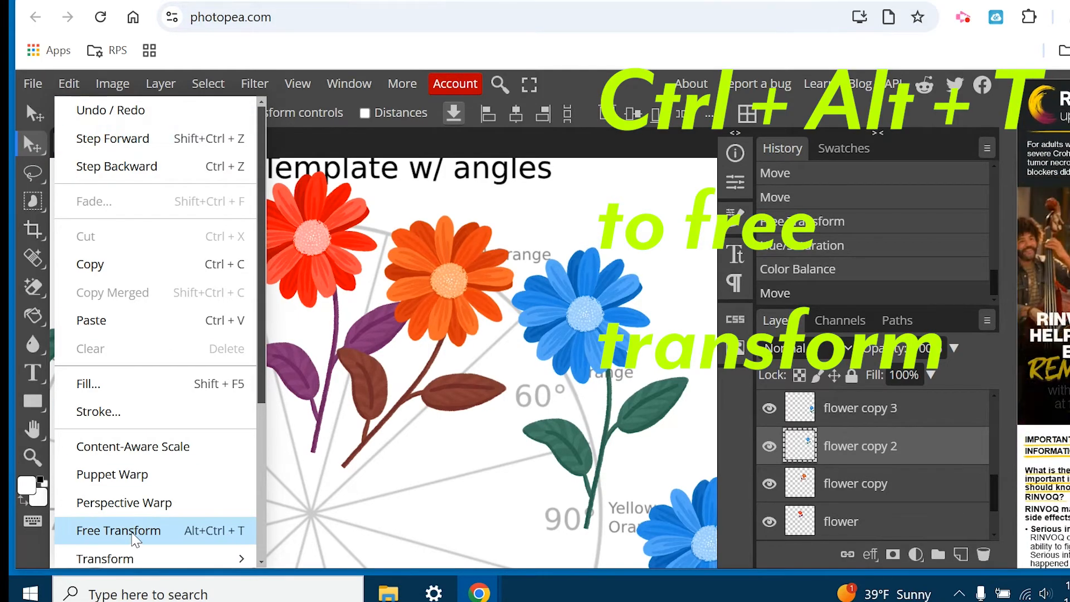
pyautogui.click(67, 84)
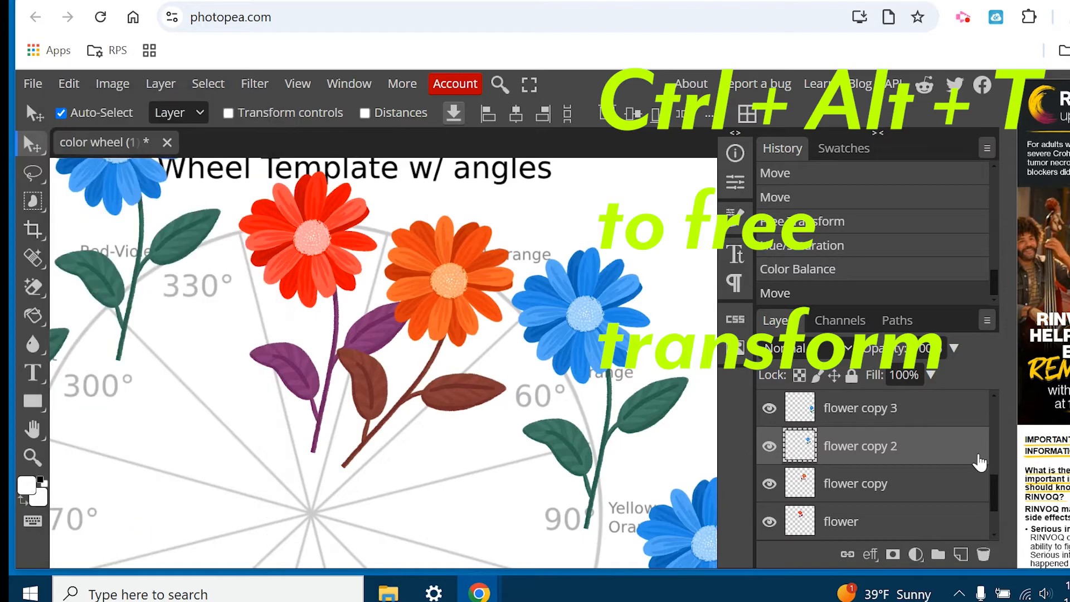
pyautogui.hotkey('ctrl', 'alt', 't')
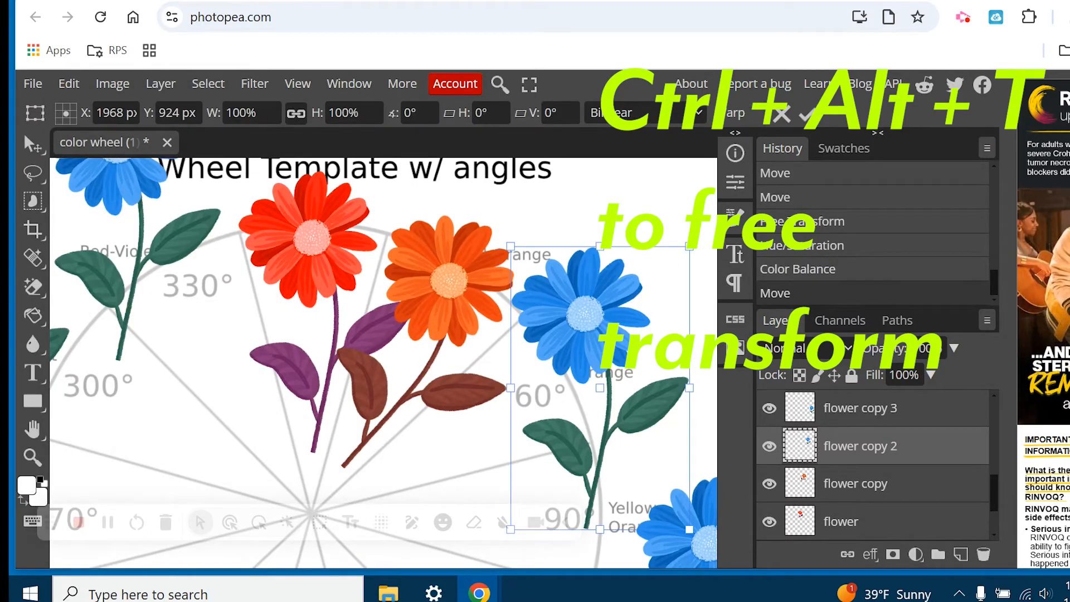
pyautogui.moveTo(470, 303); pyautogui.dragTo(240, 291)
pyautogui.moveTo(344, 298); pyautogui.dragTo(583, 280)
pyautogui.write('60')
pyautogui.press('Return')
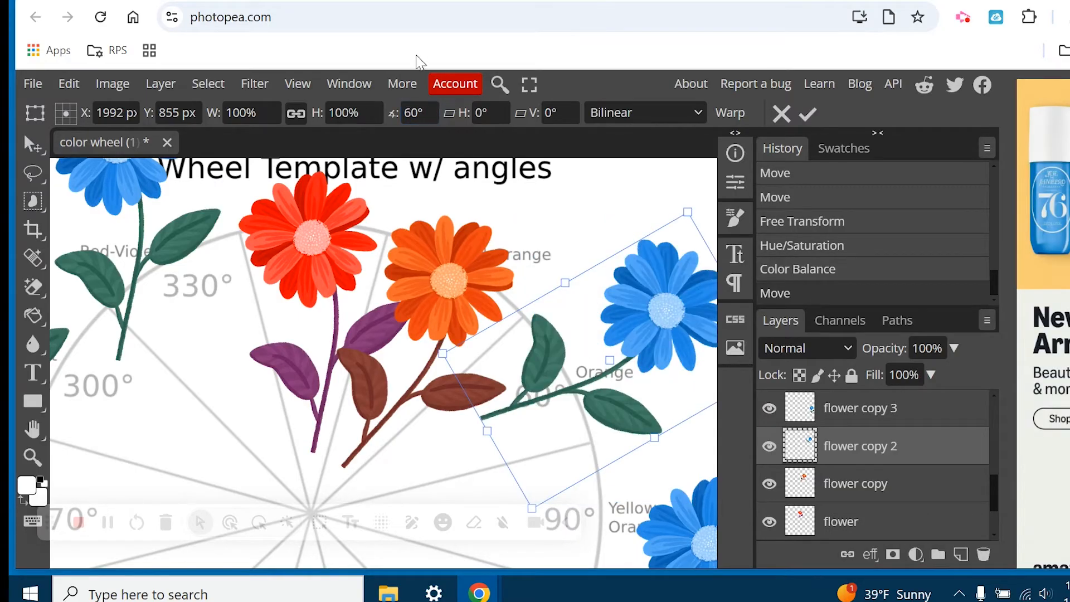
pyautogui.moveTo(692, 301); pyautogui.dragTo(547, 382)
pyautogui.press('Return')
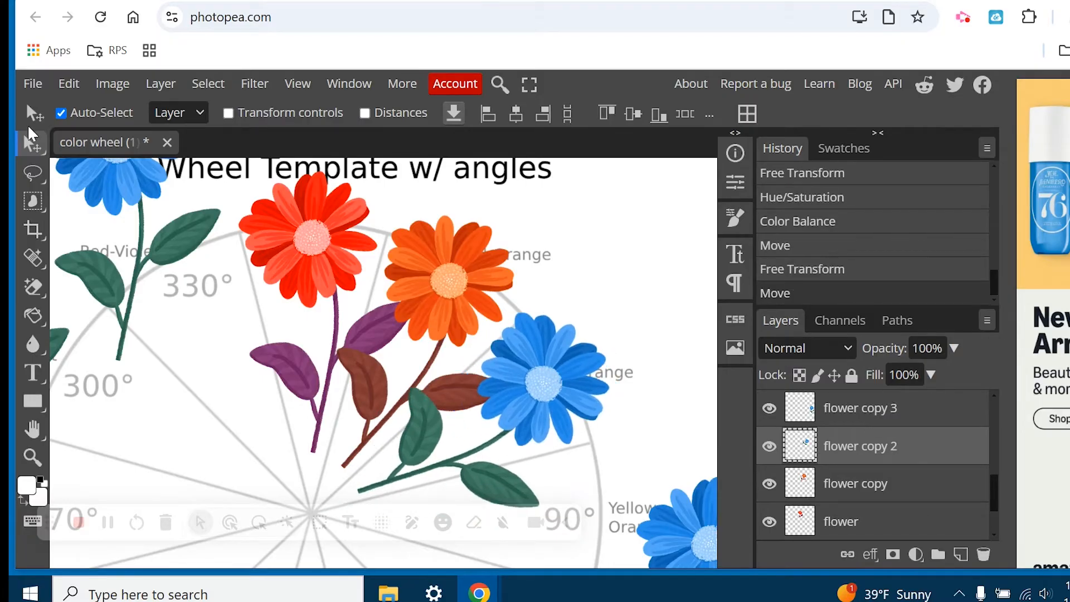
# Recolor the flower on the 60° slice with a Hue/Saturation adjustment, setting hue to 172.
pyautogui.click(117, 85)
pyautogui.moveTo(133, 147)
pyautogui.click(354, 232)
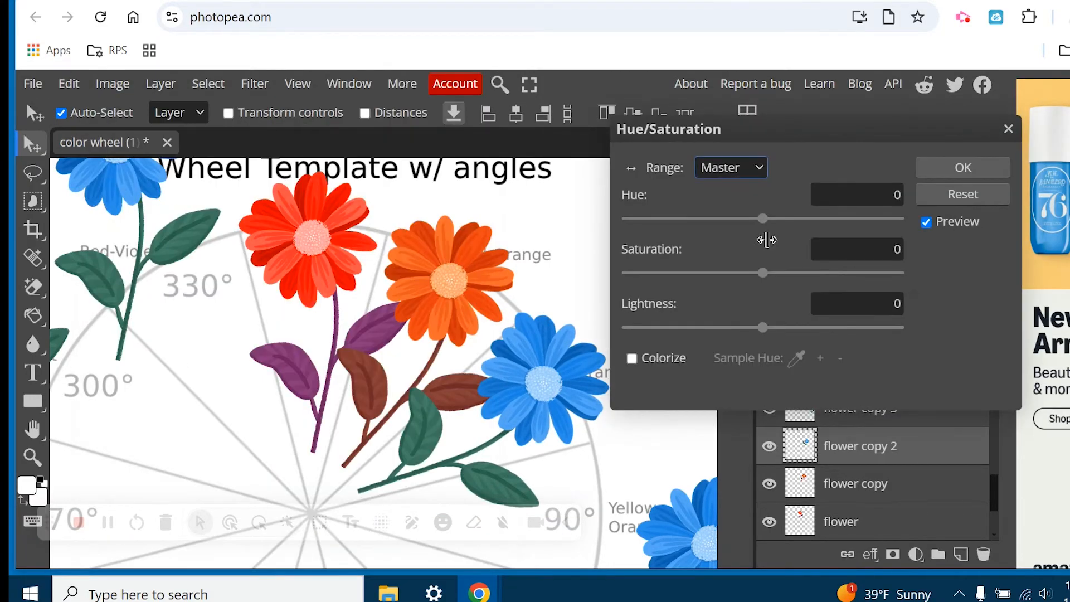
pyautogui.moveTo(762, 219); pyautogui.dragTo(894, 221)
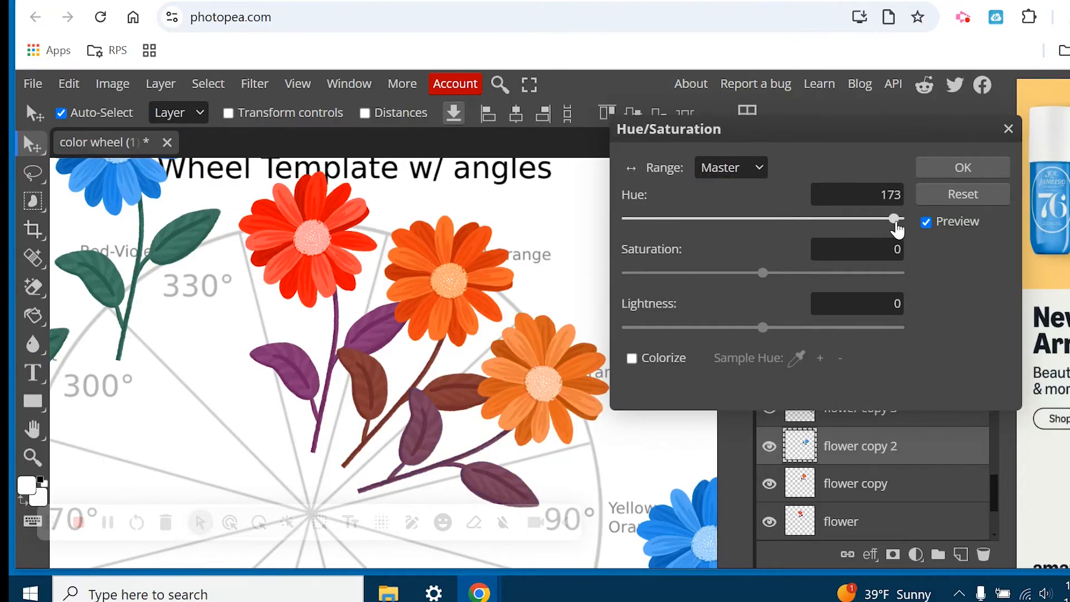
pyautogui.click(987, 168)
# Apply a Color Balance adjustment to the 60° flower's shadows with Cyan-Red 30 and Yellow-Blue -31.
pyautogui.click(113, 85)
pyautogui.moveTo(152, 155)
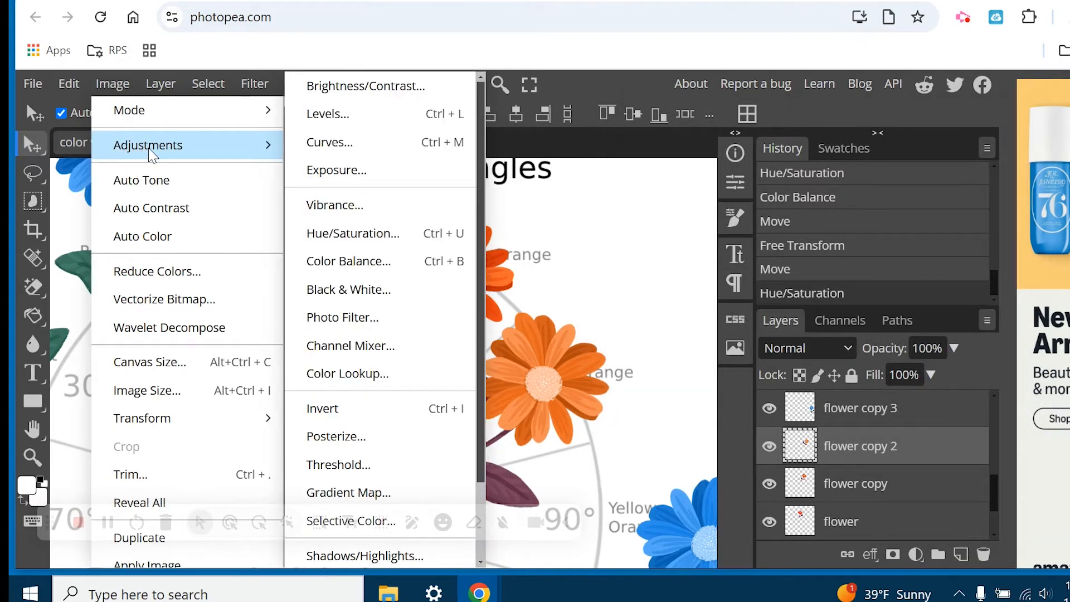
pyautogui.click(341, 261)
pyautogui.moveTo(823, 337); pyautogui.dragTo(780, 338)
pyautogui.moveTo(823, 228); pyautogui.dragTo(866, 234)
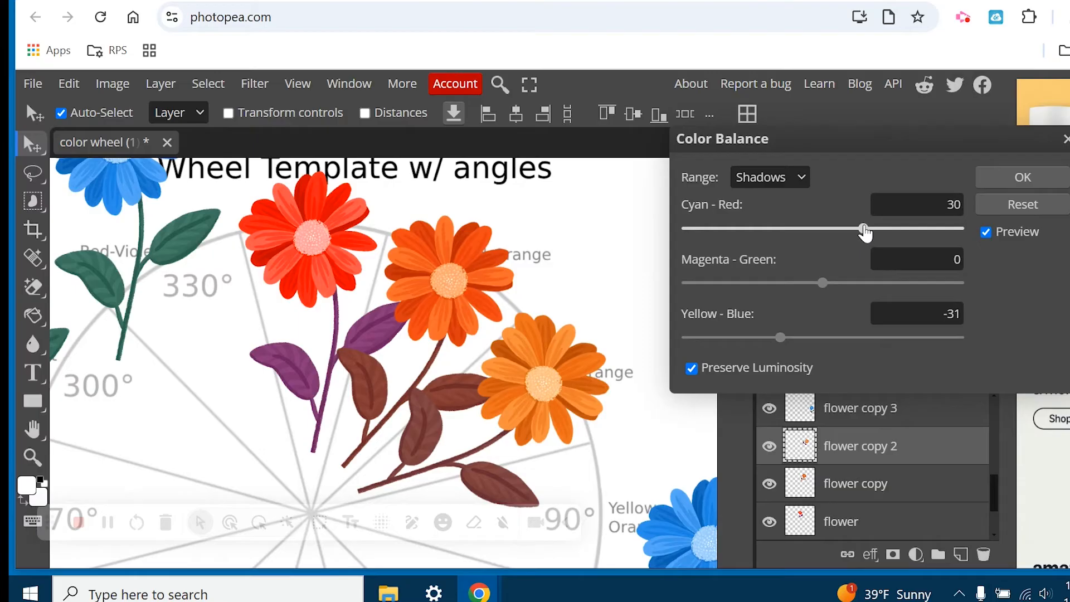
pyautogui.click(1001, 172)
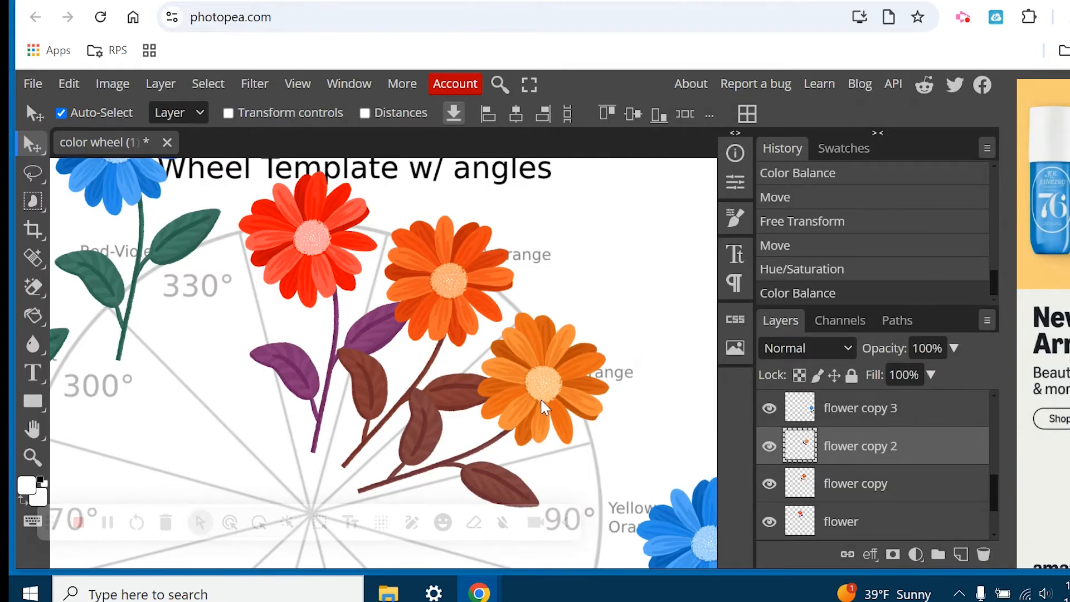
# Rotate the "flower copy 3" layer by 90° with Free Transform and place it on the Yellow-Orange 90° slice.
pyautogui.scroll(-3, 558, 406)
pyautogui.click(844, 418)
pyautogui.moveTo(691, 429); pyautogui.dragTo(233, 342)
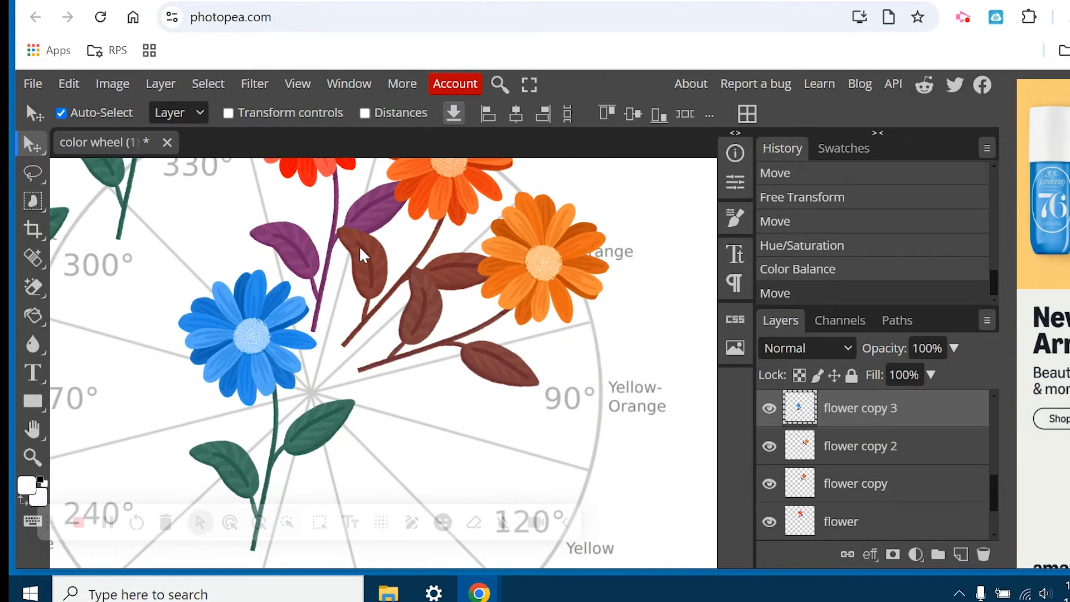
pyautogui.hotkey('ctrl', 't')
pyautogui.click(411, 113)
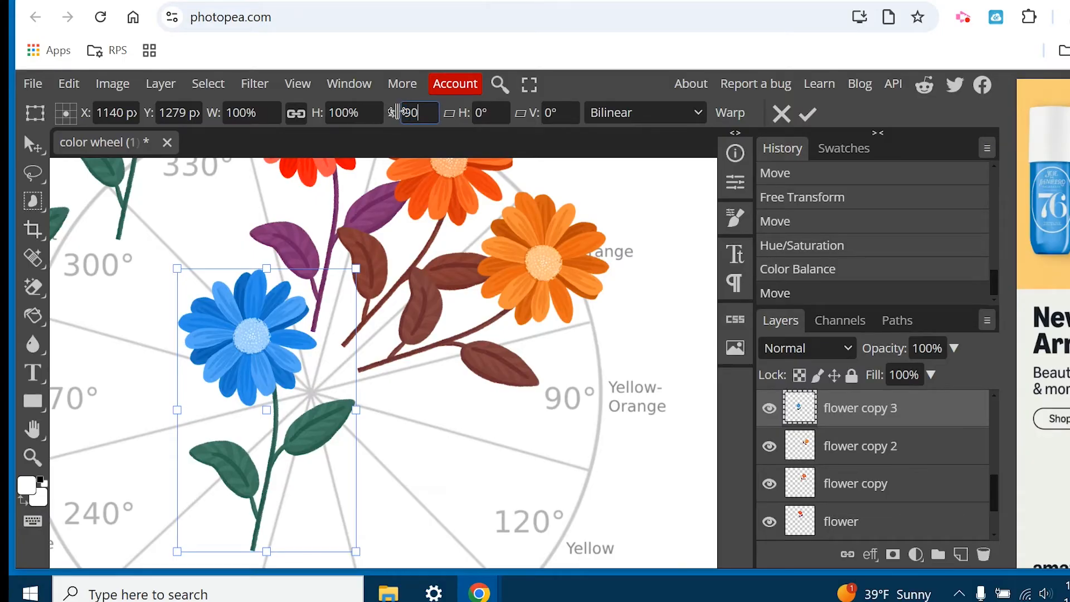
pyautogui.press('Return')
pyautogui.moveTo(306, 409); pyautogui.dragTo(545, 408)
# Recolor the flower on the 90° slice with a Hue/Saturation adjustment, setting hue to 180.
pyautogui.click(111, 85)
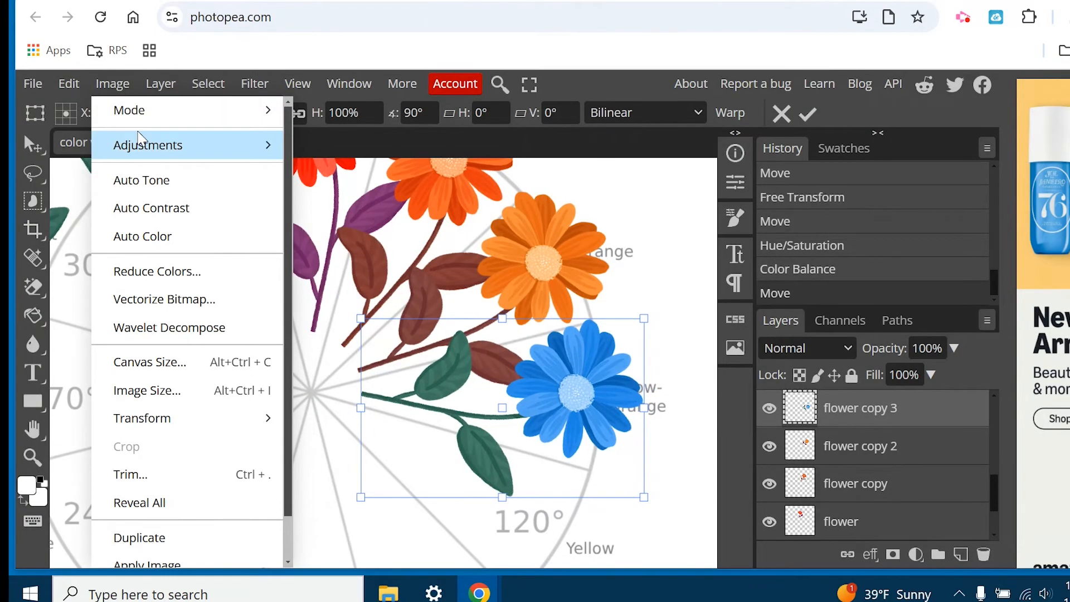
pyautogui.moveTo(144, 145)
pyautogui.click(389, 246)
pyautogui.moveTo(779, 225); pyautogui.dragTo(903, 229)
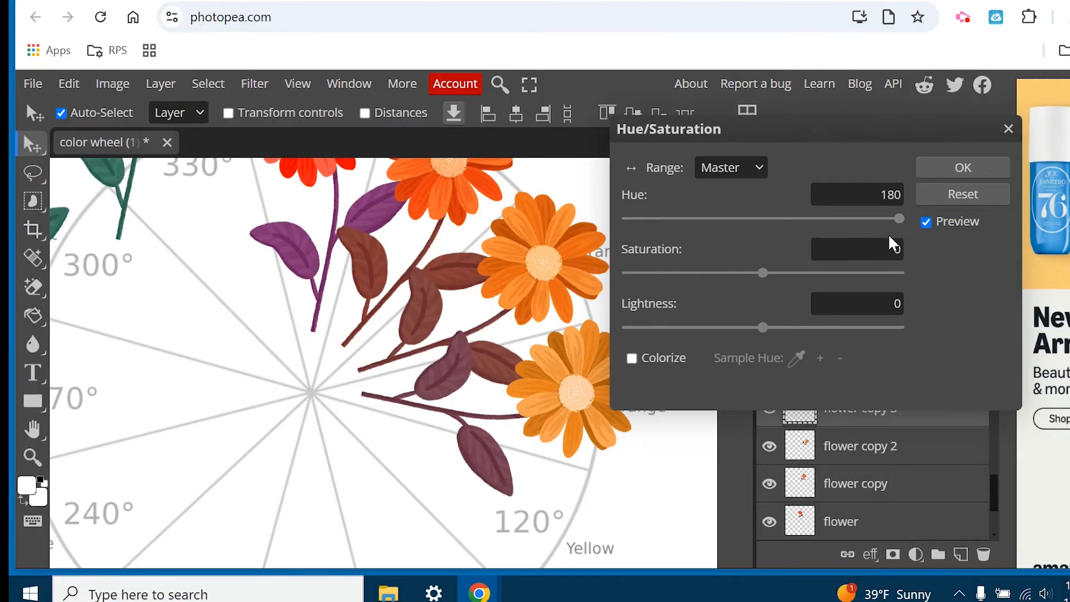
pyautogui.click(997, 167)
# Apply a Color Balance adjustment to the 90° flower's shadows with Yellow-Blue at -95.
pyautogui.click(114, 83)
pyautogui.moveTo(134, 148)
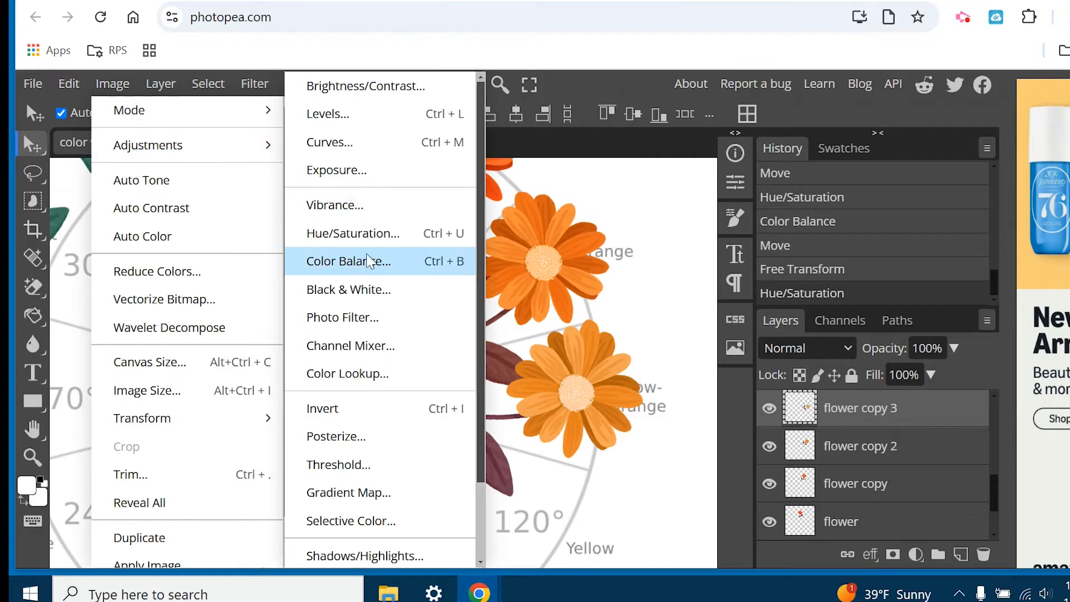
pyautogui.click(349, 261)
pyautogui.moveTo(823, 347); pyautogui.dragTo(694, 350)
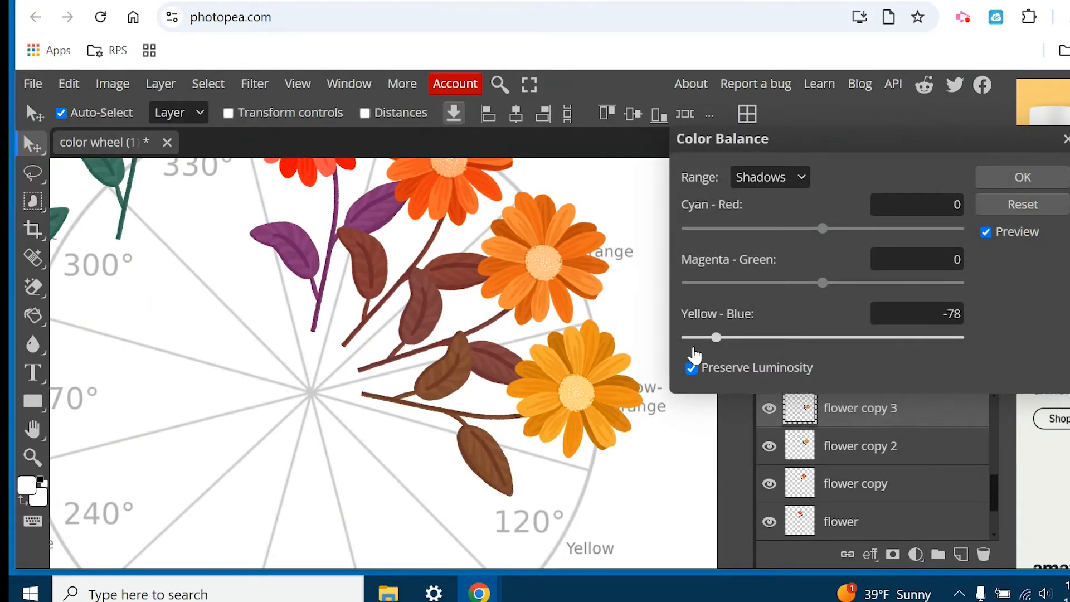
pyautogui.click(1008, 175)
# Identify the "flower copy 4" layer by toggling its visibility, and move that flower up beside the Yellow 120° slice.
pyautogui.scroll(-1, 468, 396)
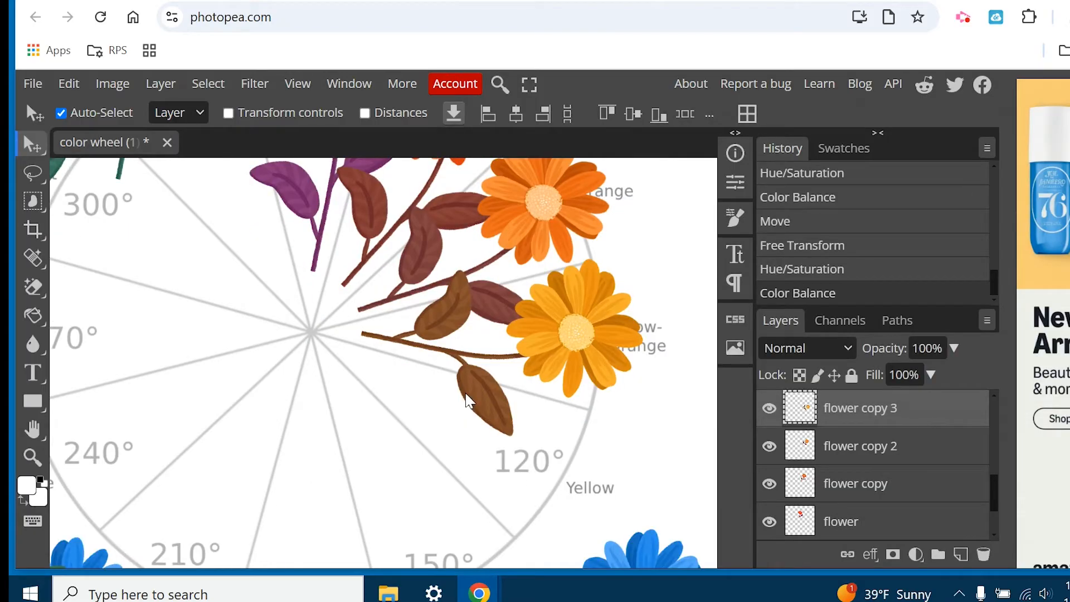
pyautogui.scroll(3, 991, 480)
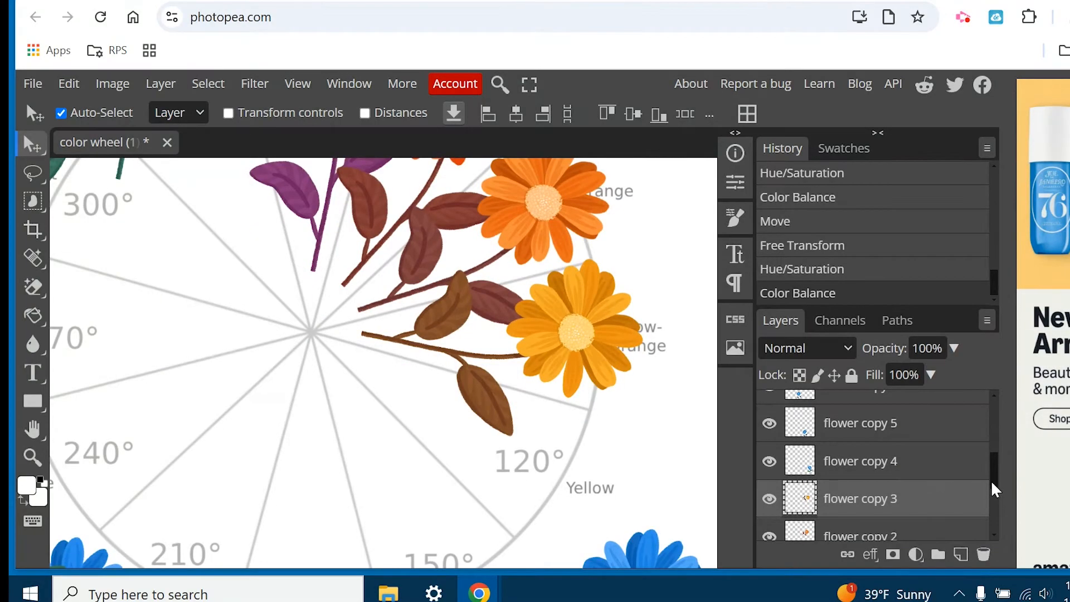
pyautogui.click(864, 467)
pyautogui.scroll(-2, 535, 512)
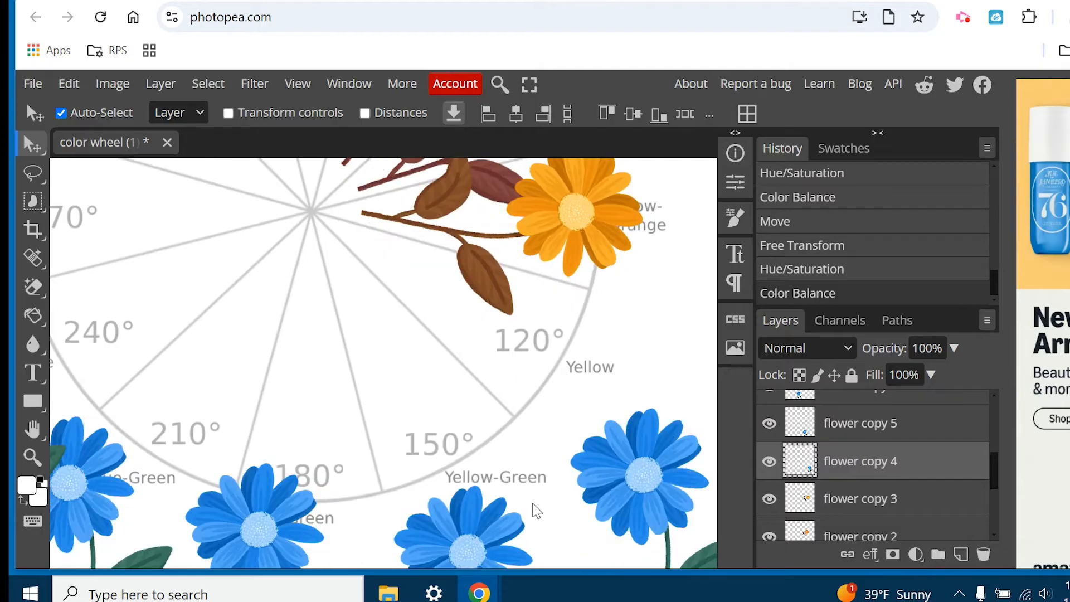
pyautogui.click(31, 457)
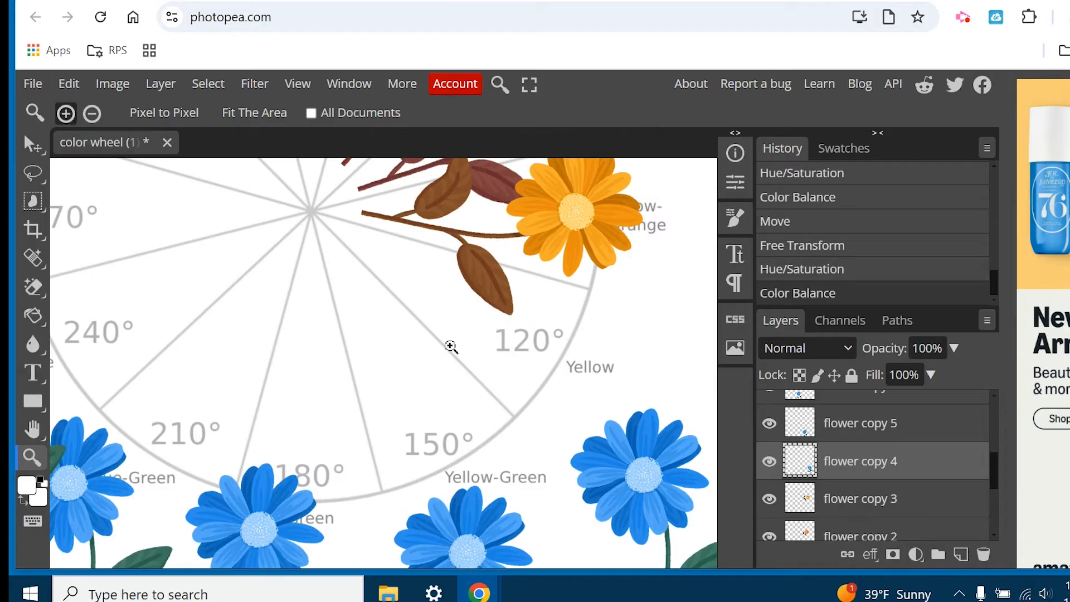
pyautogui.click(91, 114)
pyautogui.click(483, 338)
pyautogui.click(479, 328)
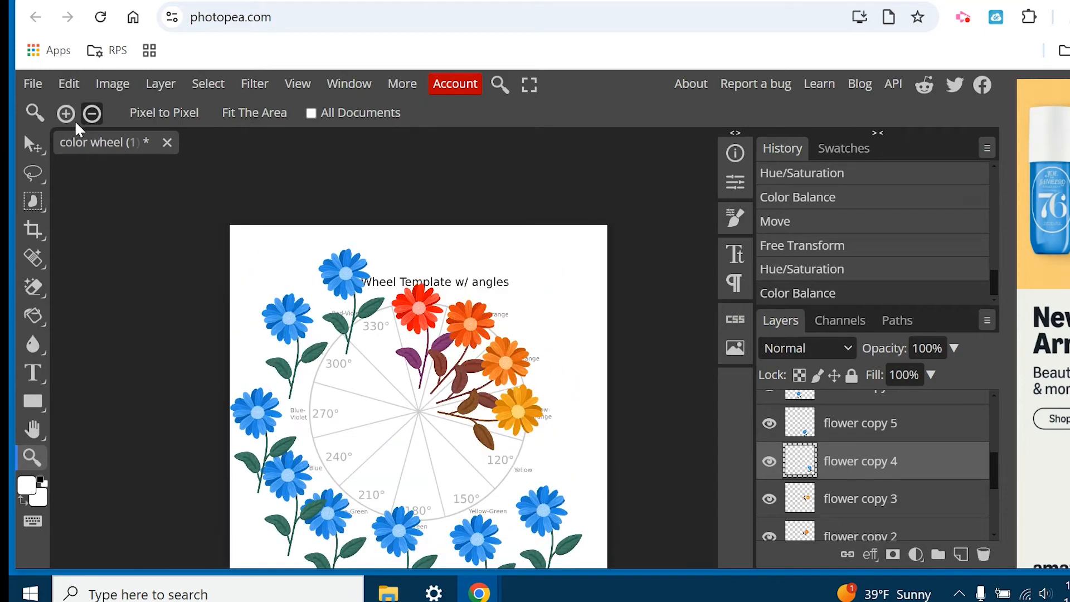
pyautogui.click(532, 515)
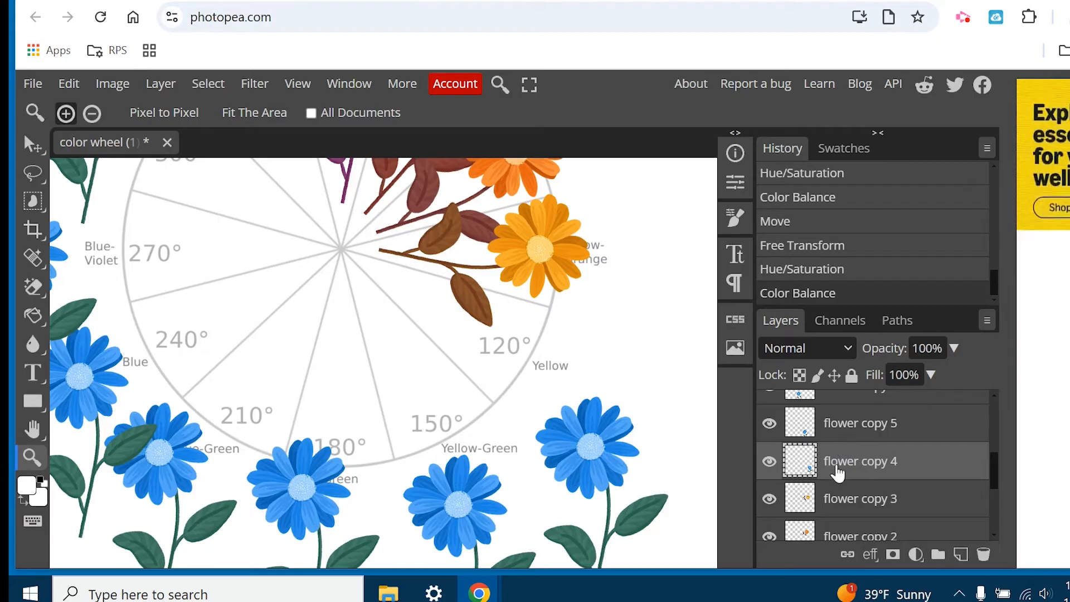
pyautogui.click(770, 461)
pyautogui.click(769, 462)
pyautogui.click(769, 462)
pyautogui.click(769, 461)
pyautogui.press('v')
pyautogui.moveTo(610, 446); pyautogui.dragTo(617, 371)
# Rotate "flower copy 4" by 120° with Free Transform and place it on the Yellow 120° slice.
pyautogui.hotkey('ctrl', 't')
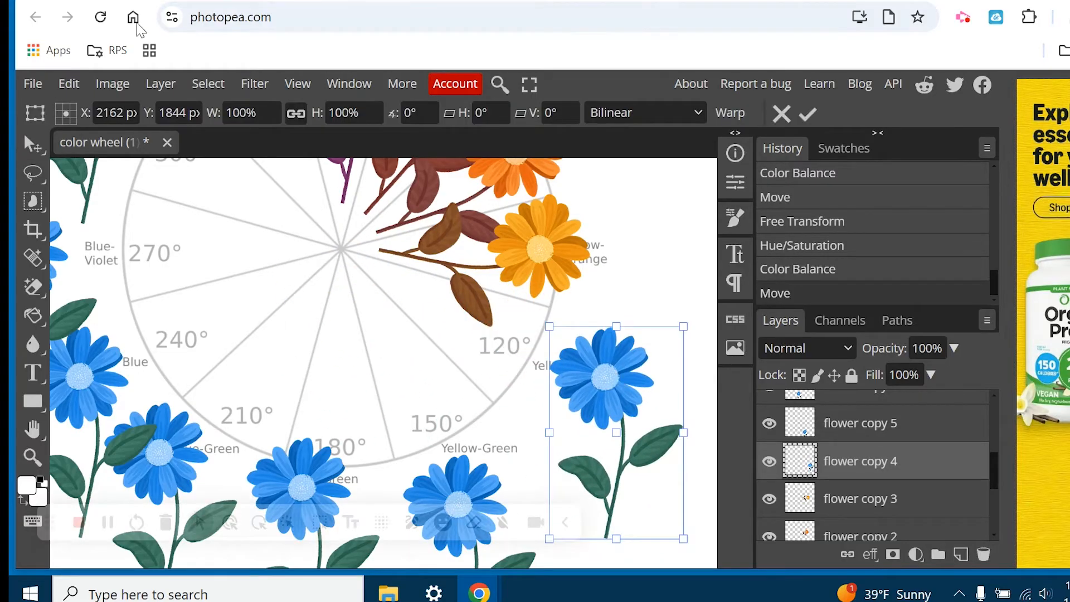
pyautogui.moveTo(421, 107); pyautogui.dragTo(396, 107)
pyautogui.write('120')
pyautogui.press('Return')
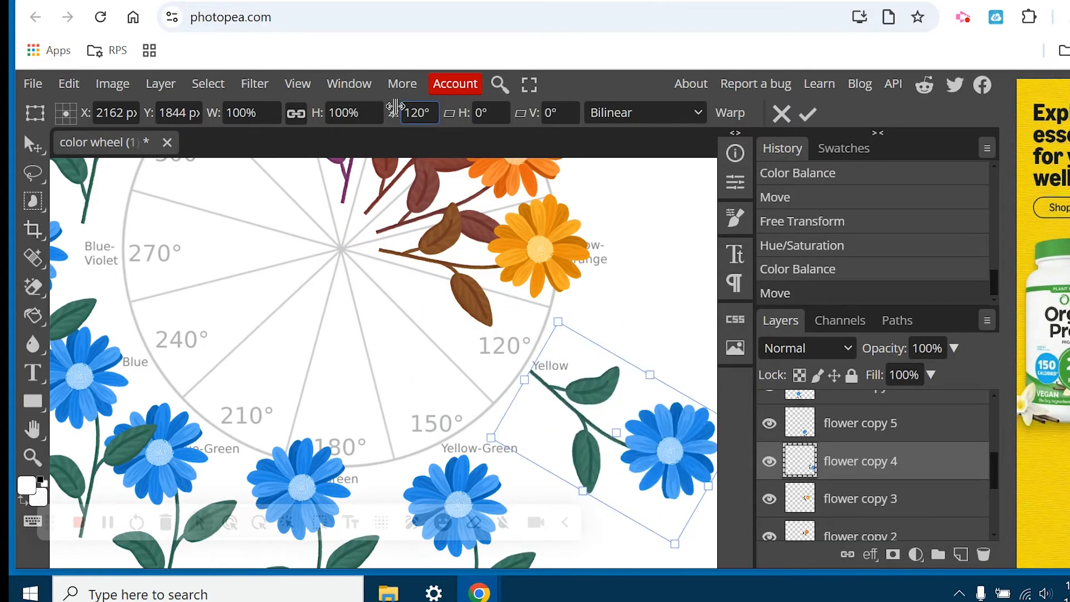
pyautogui.moveTo(684, 457); pyautogui.dragTo(525, 352)
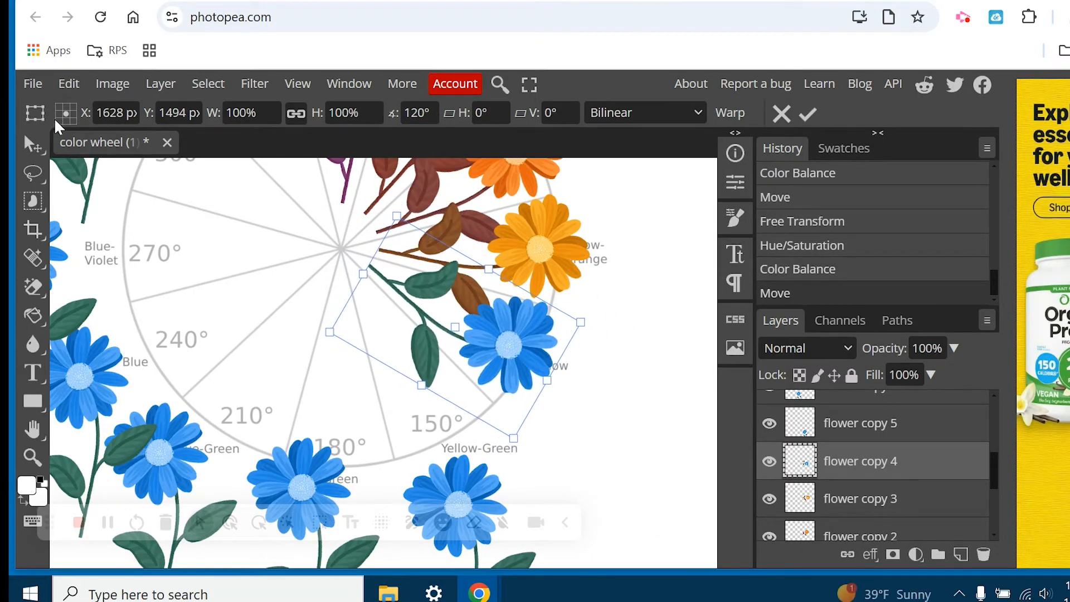
# Recolor the flower on the 120° slice to yellow with a Hue/Saturation adjustment.
pyautogui.click(113, 85)
pyautogui.moveTo(167, 146)
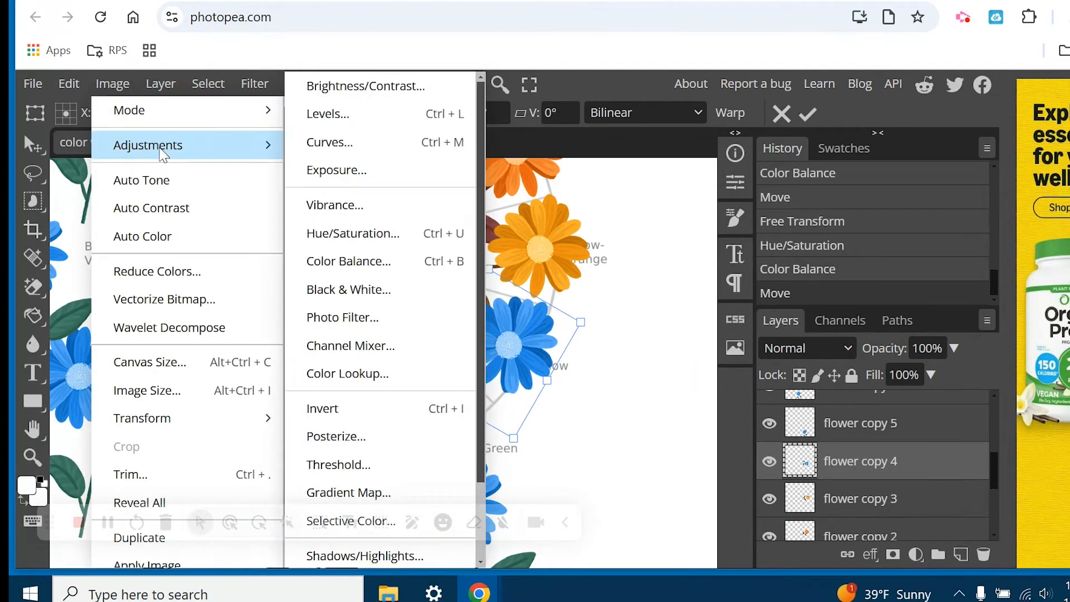
pyautogui.click(349, 234)
pyautogui.moveTo(763, 218); pyautogui.dragTo(674, 241)
pyautogui.click(980, 171)
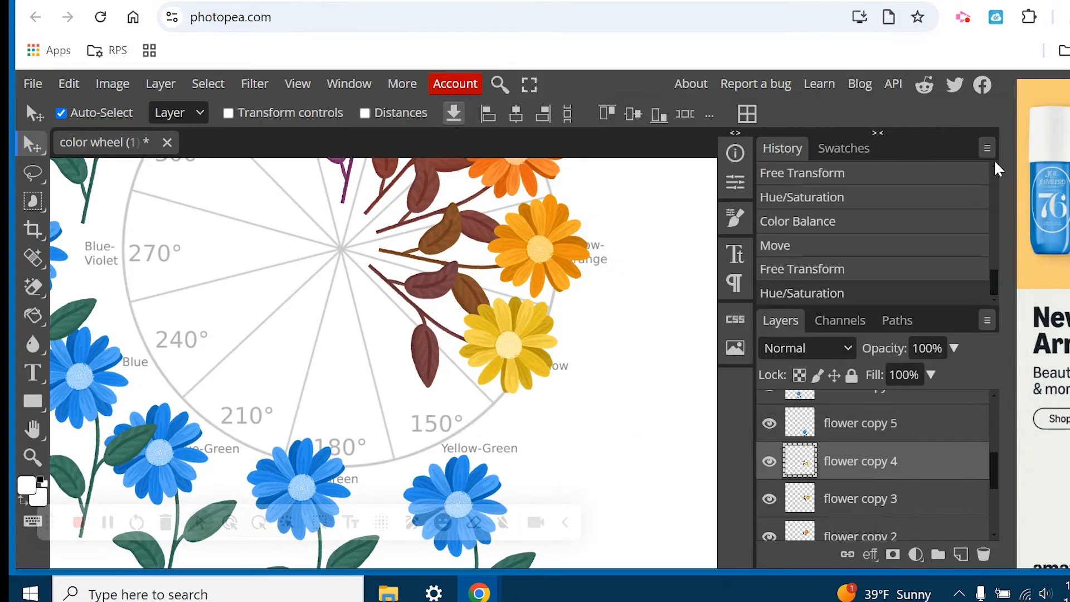
# Move "flower copy 5" onto the wheel, rotate it by 150° with Free Transform and fit it to the Yellow-Green 150° slice.
pyautogui.click(878, 438)
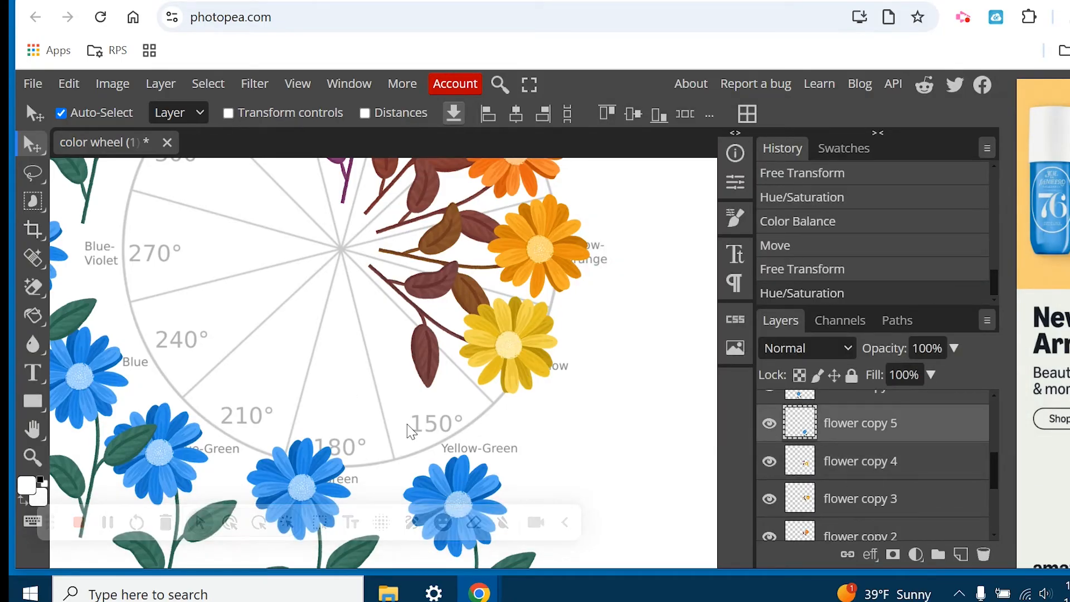
pyautogui.click(565, 522)
pyautogui.moveTo(458, 490); pyautogui.dragTo(602, 332)
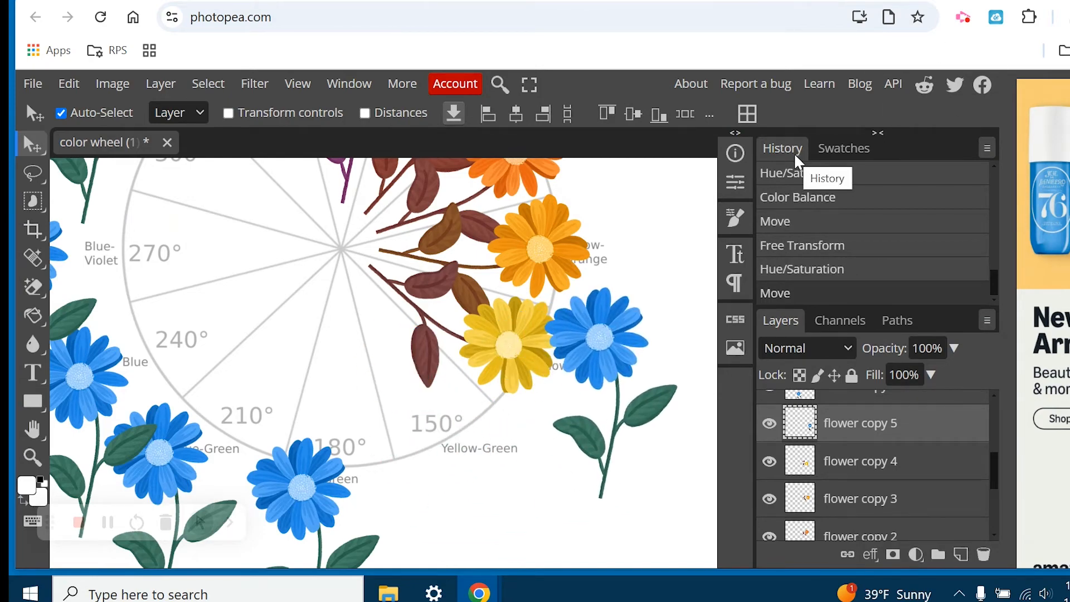
pyautogui.moveTo(577, 337); pyautogui.dragTo(410, 315)
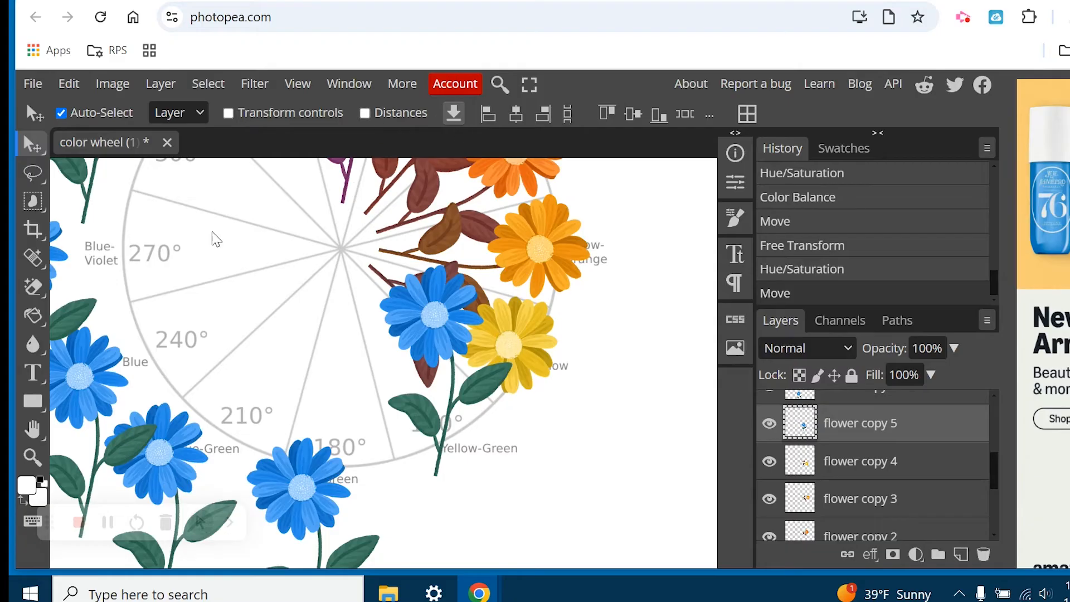
pyautogui.hotkey('ctrl', 't')
pyautogui.click(397, 114)
pyautogui.write('150')
pyautogui.press('Return')
pyautogui.moveTo(495, 414); pyautogui.dragTo(467, 405)
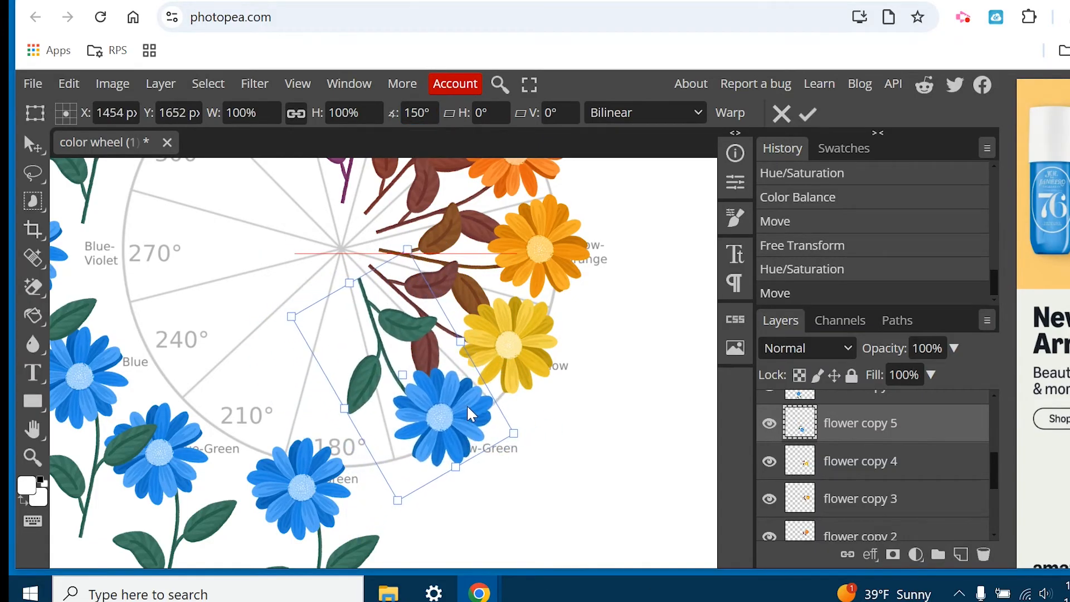
# Recolor the flower on the 150° slice with a Hue/Saturation adjustment, setting hue to -142.
pyautogui.click(870, 429)
pyautogui.click(115, 84)
pyautogui.moveTo(144, 147)
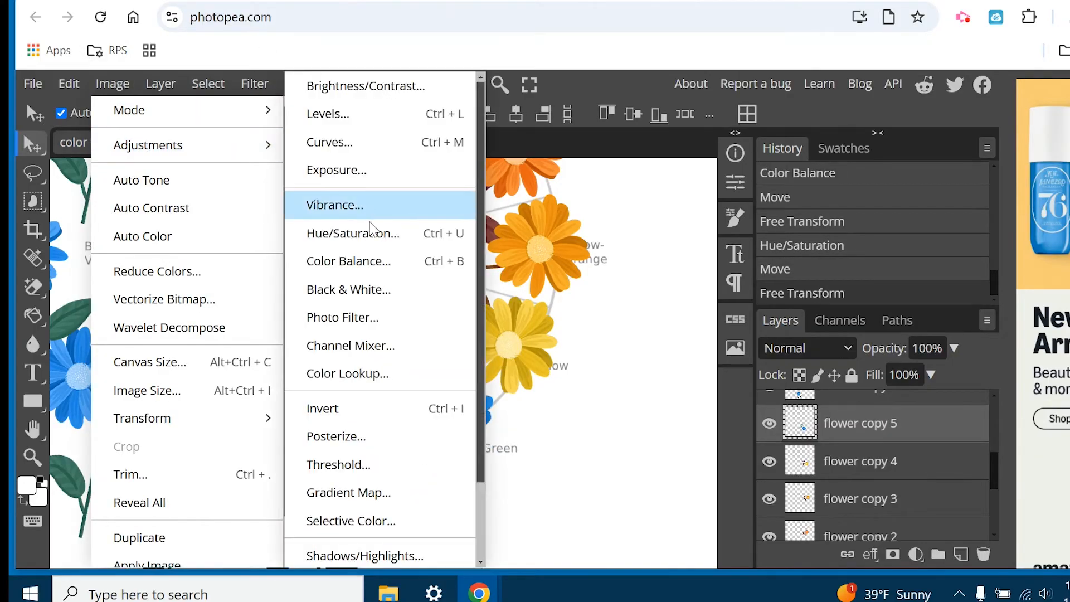
pyautogui.click(353, 234)
pyautogui.moveTo(765, 221); pyautogui.dragTo(653, 231)
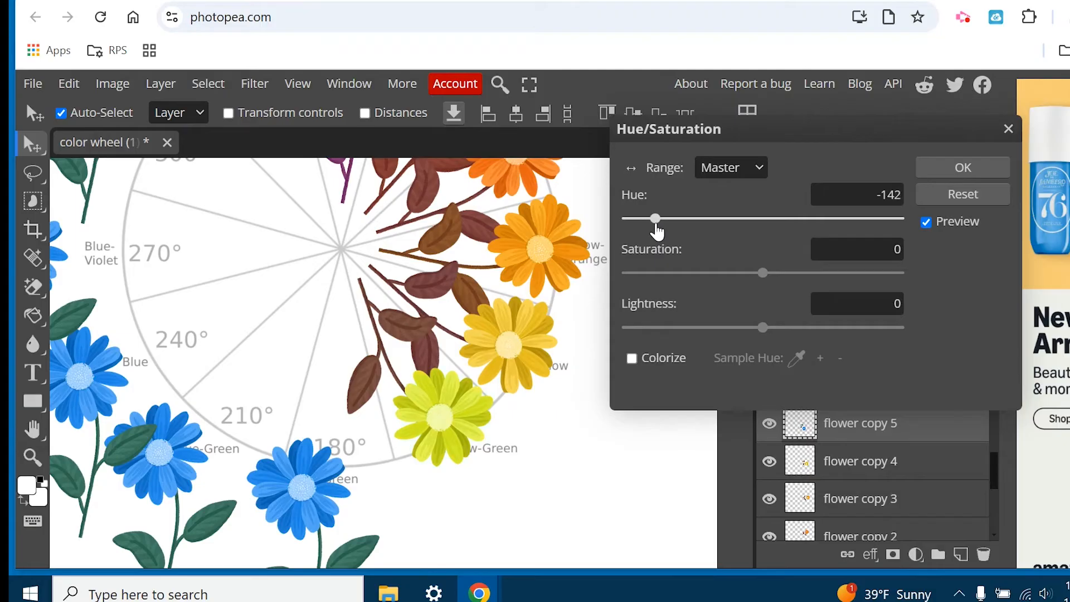
pyautogui.click(988, 166)
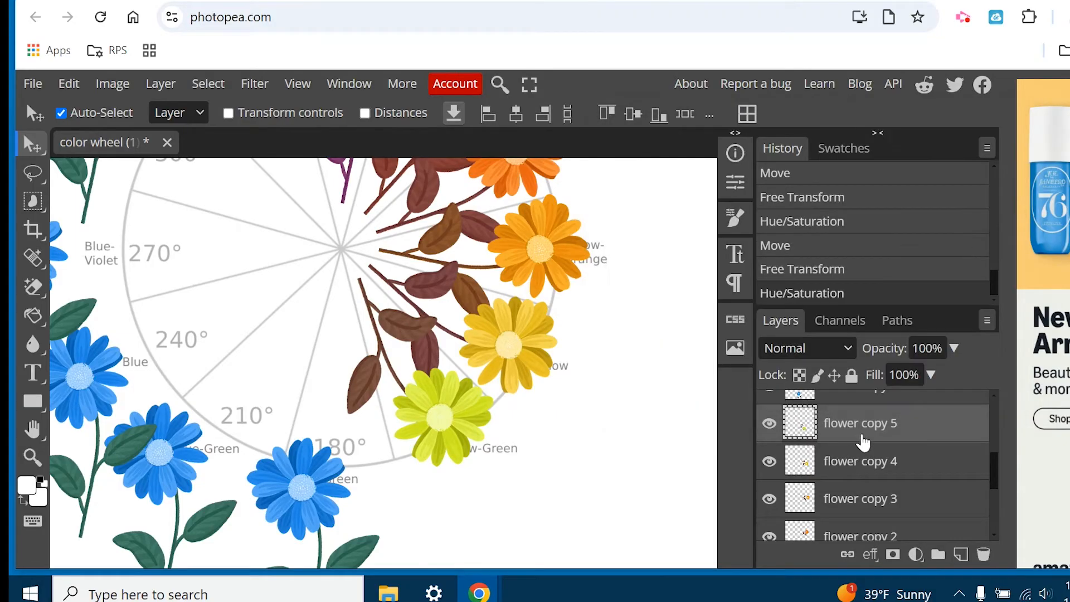
# Rotate "flower copy 6" by 180° with Free Transform and place it on the Green 180° slice.
pyautogui.click(315, 496)
pyautogui.hotkey('ctrl', 't')
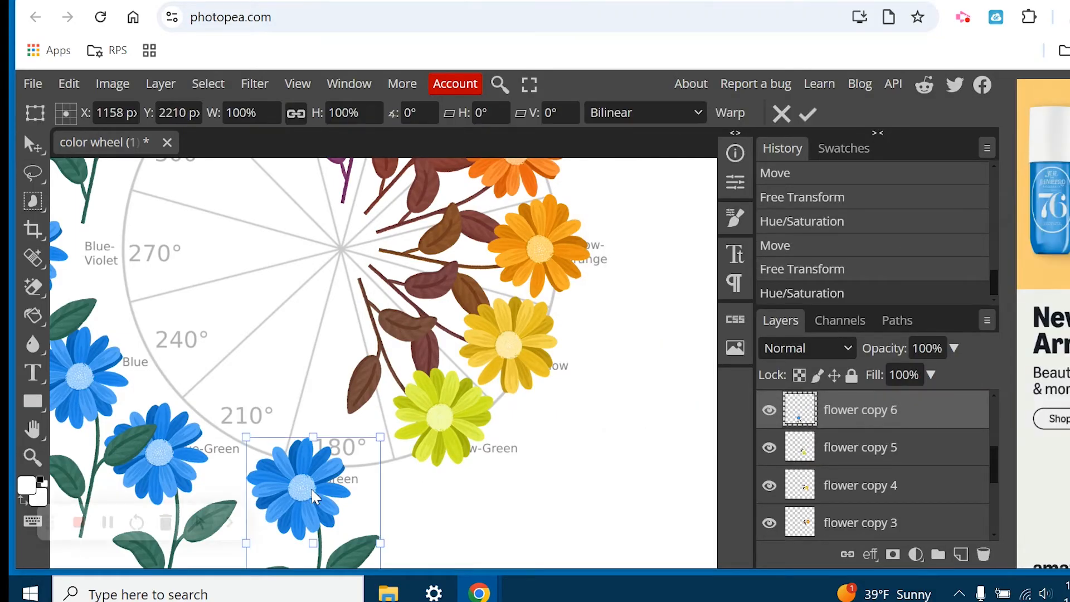
pyautogui.moveTo(316, 470); pyautogui.dragTo(321, 308)
pyautogui.click(402, 114)
pyautogui.press('Return')
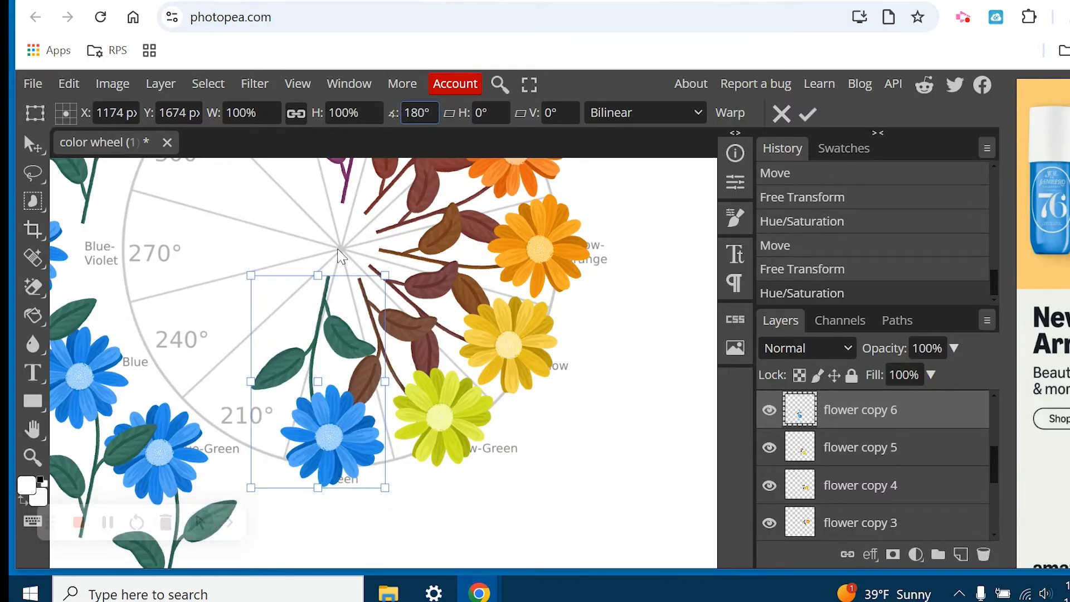
pyautogui.moveTo(337, 437); pyautogui.dragTo(363, 434)
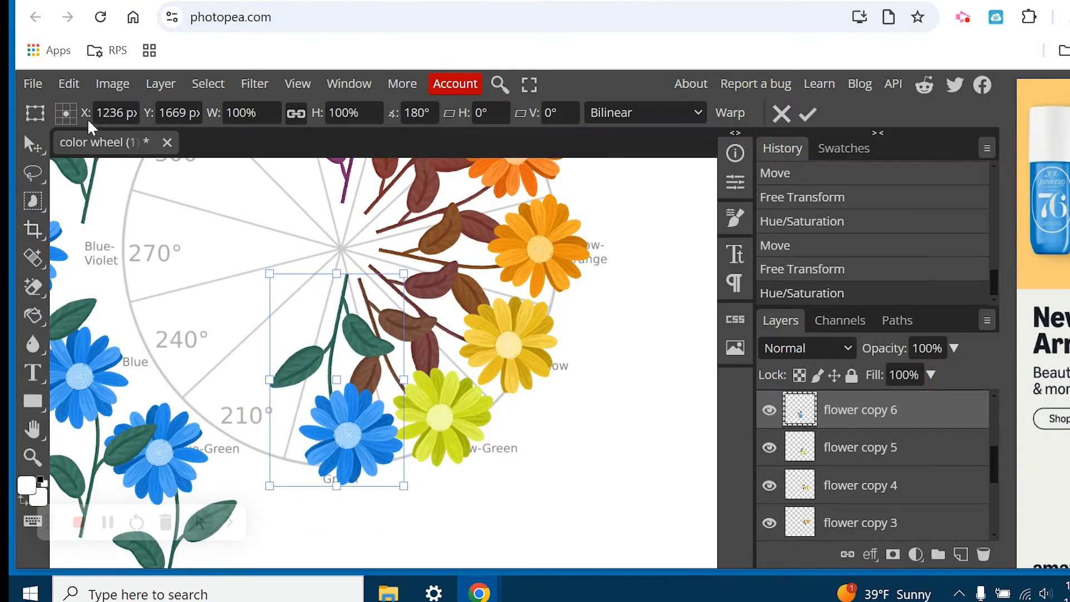
# Recolor the flower on the 180° slice to green with a Hue/Saturation adjustment.
pyautogui.click(112, 84)
pyautogui.moveTo(148, 143)
pyautogui.click(368, 232)
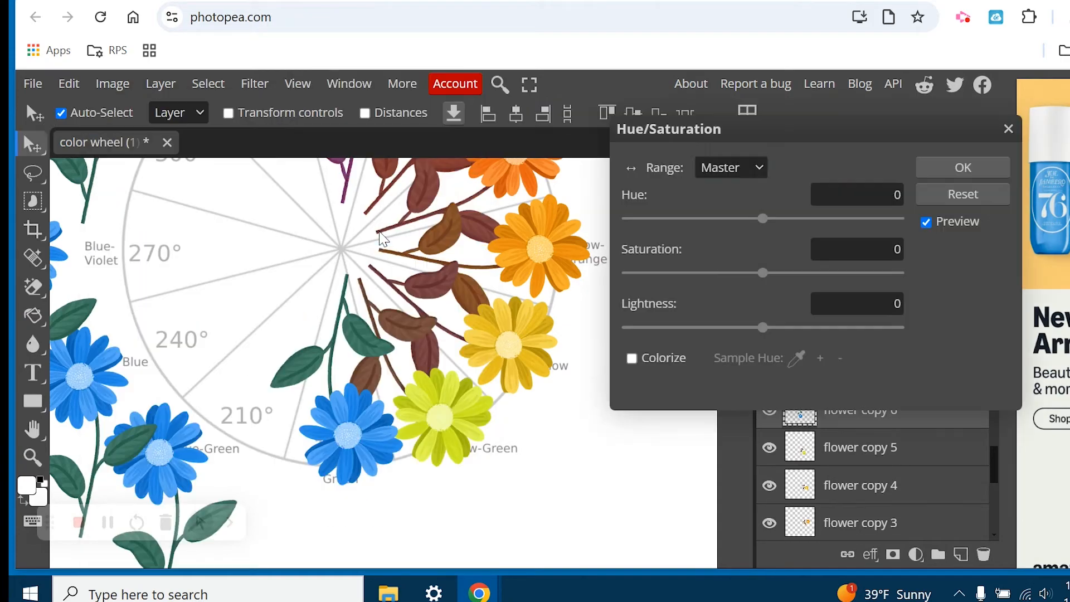
pyautogui.moveTo(763, 226); pyautogui.dragTo(677, 228)
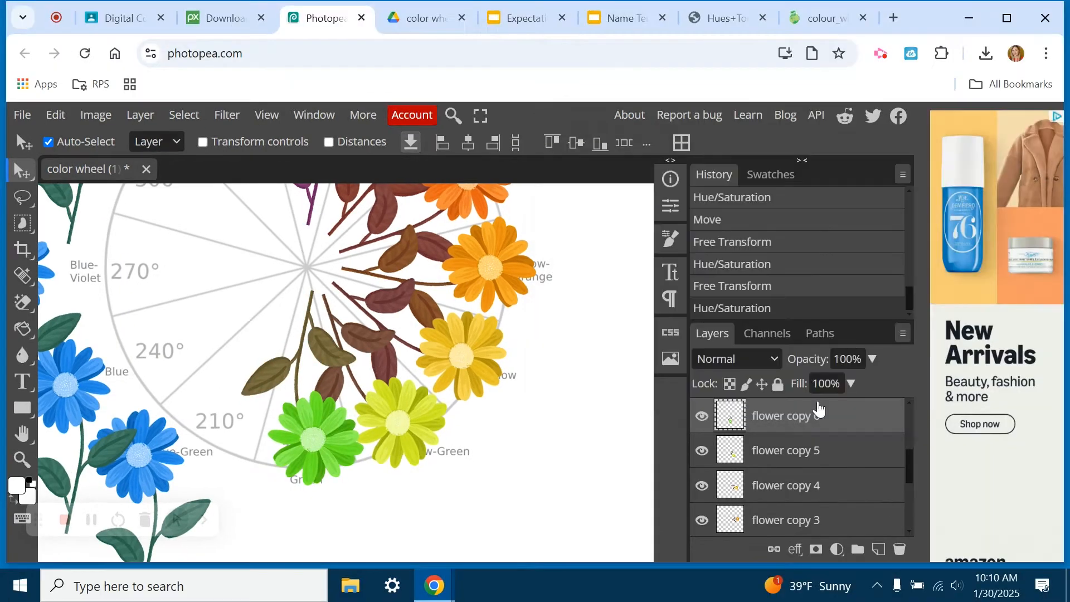
# Rotate the "flower copy 7" layer by 210° with Free Transform and place it on the Blue-Green 210° slice.
pyautogui.scroll(2, 820, 408)
pyautogui.click(786, 465)
pyautogui.hotkey('ctrl', 'alt', 't')
pyautogui.moveTo(376, 143); pyautogui.dragTo(350, 143)
pyautogui.write('210')
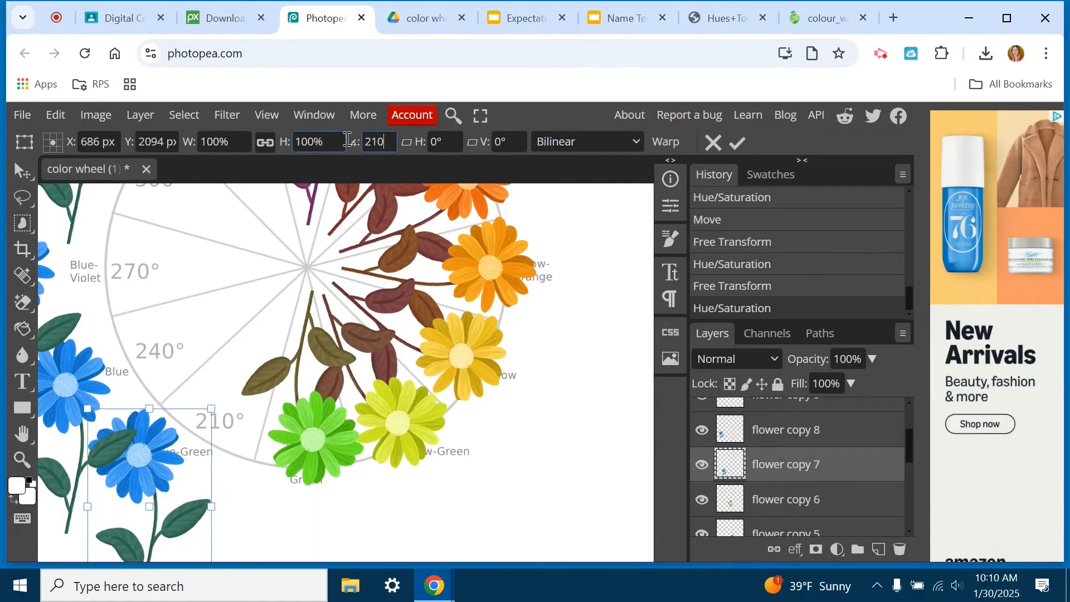
pyautogui.moveTo(145, 502); pyautogui.dragTo(245, 379)
# Recolor the 210° flower to blue-green with a Hue/Saturation adjustment and nudge it into its slice.
pyautogui.click(107, 118)
pyautogui.moveTo(129, 171)
pyautogui.click(347, 263)
pyautogui.moveTo(696, 240); pyautogui.dragTo(667, 240)
pyautogui.click(879, 191)
pyautogui.moveTo(226, 421); pyautogui.dragTo(220, 422)
# Move the "flower copy 8" flower onto the wheel near the Blue 240° slice.
pyautogui.moveTo(65, 385); pyautogui.dragTo(157, 310)
pyautogui.hotkey('ctrl', 'alt', 't')
pyautogui.moveTo(245, 248); pyautogui.dragTo(51, 371)
pyautogui.hotkey('ctrl', 'z')
# Rotate "flower copy 8" by 240° with Free Transform and place it on the Blue 240° slice.
pyautogui.hotkey('ctrl', 'alt', 't')
pyautogui.write('240')
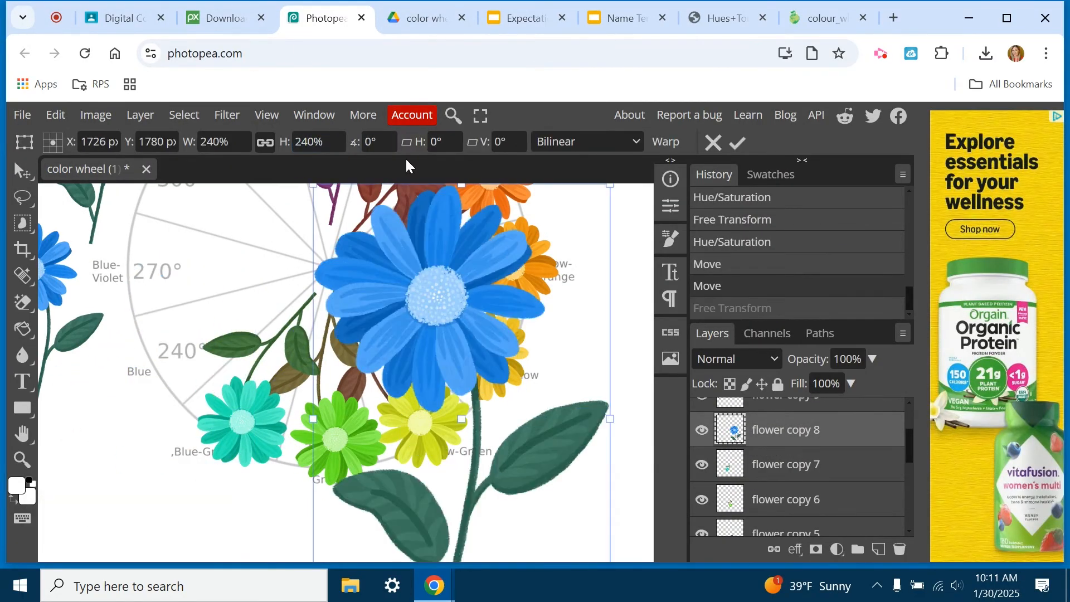
pyautogui.hotkey('ctrl', 'z')
pyautogui.moveTo(389, 142); pyautogui.dragTo(364, 143)
pyautogui.write('240')
pyautogui.moveTo(184, 357); pyautogui.dragTo(204, 317)
# Move "flower copy 9" to the Blue-Violet 270° slice and rotate it by 270° with Free Transform.
pyautogui.scroll(2, 204, 317)
pyautogui.moveTo(53, 375); pyautogui.dragTo(182, 332)
pyautogui.hotkey('ctrl', 'alt', 't')
pyautogui.moveTo(389, 143); pyautogui.dragTo(364, 143)
pyautogui.write('270')
# Recolor the 270° flower to blue-violet with a Hue/Saturation adjustment and nudge it into its slice.
pyautogui.click(96, 116)
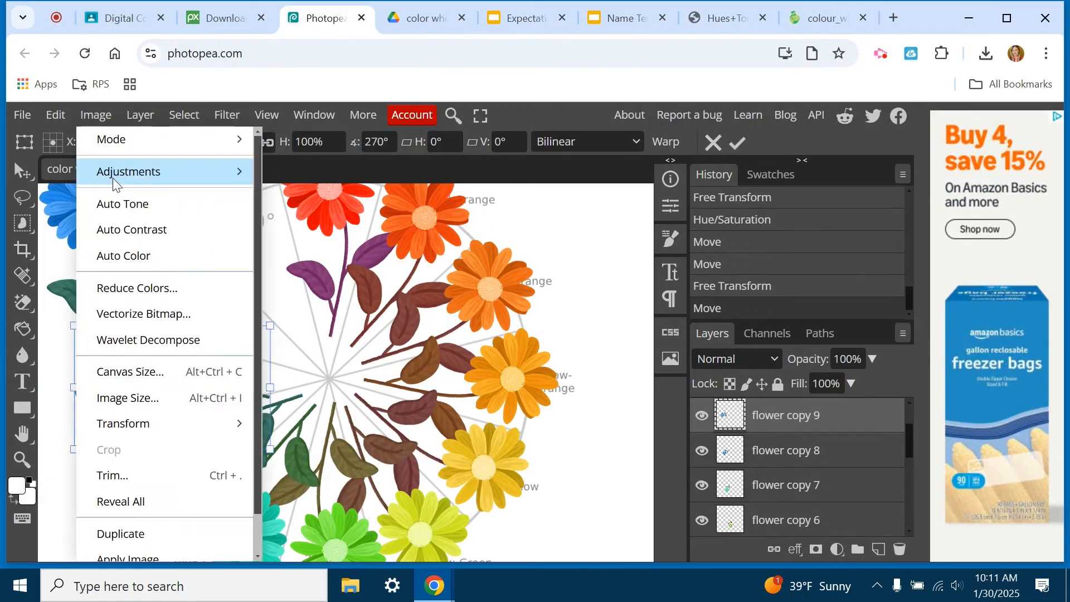
pyautogui.click(347, 263)
pyautogui.moveTo(696, 240); pyautogui.dragTo(723, 251)
pyautogui.click(879, 192)
pyautogui.moveTo(121, 397); pyautogui.dragTo(143, 379)
# Rotate "flower copy 10" by 300° with Free Transform and place it on the Violet 300° slice.
pyautogui.click(91, 207)
pyautogui.hotkey('ctrl', 'alt', 't')
pyautogui.write('300')
pyautogui.moveTo(67, 248); pyautogui.dragTo(185, 293)
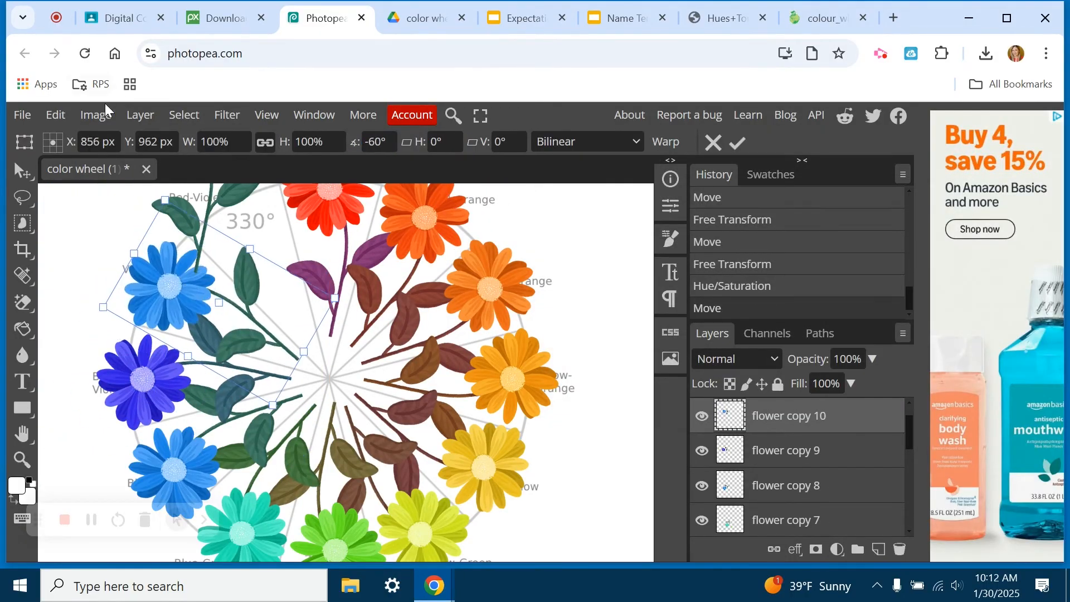
# Recolor the 300° flower to violet with a Hue/Saturation adjustment and nudge it into its slice.
pyautogui.click(95, 116)
pyautogui.moveTo(669, 246); pyautogui.dragTo(735, 246)
pyautogui.click(879, 191)
pyautogui.moveTo(149, 286); pyautogui.dragTo(131, 278)
# Rotate "flower copy 11" by 330° with Free Transform and place it on the Red-Violet 330° slice.
pyautogui.scroll(2, 149, 279)
pyautogui.hotkey('ctrl', 'alt', 't')
pyautogui.moveTo(389, 142); pyautogui.dragTo(364, 143)
pyautogui.write('330')
pyautogui.moveTo(171, 246); pyautogui.dragTo(237, 332)
# Recolor the 330° flower with a Hue/Saturation adjustment, setting hue to 91, and nudge it into its slice.
pyautogui.moveTo(696, 240); pyautogui.dragTo(752, 243)
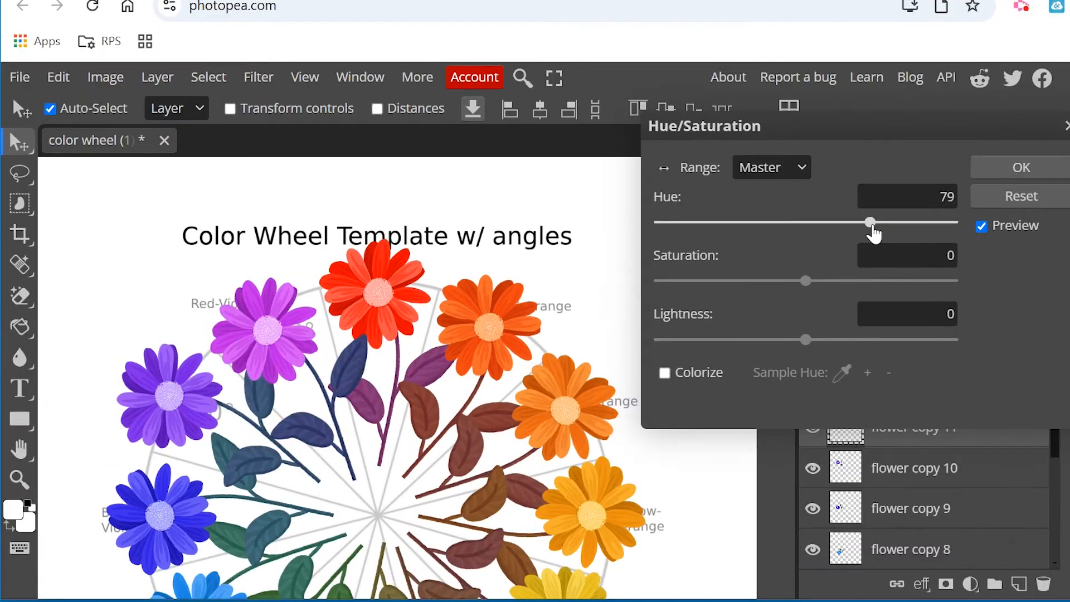
pyautogui.moveTo(874, 234); pyautogui.dragTo(882, 234)
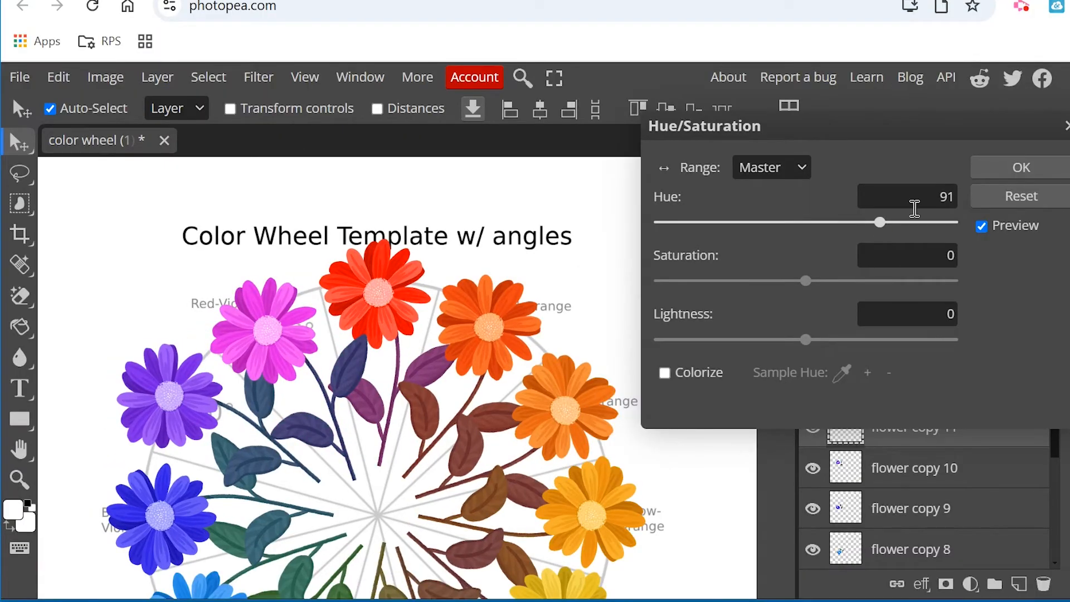
pyautogui.click(1036, 168)
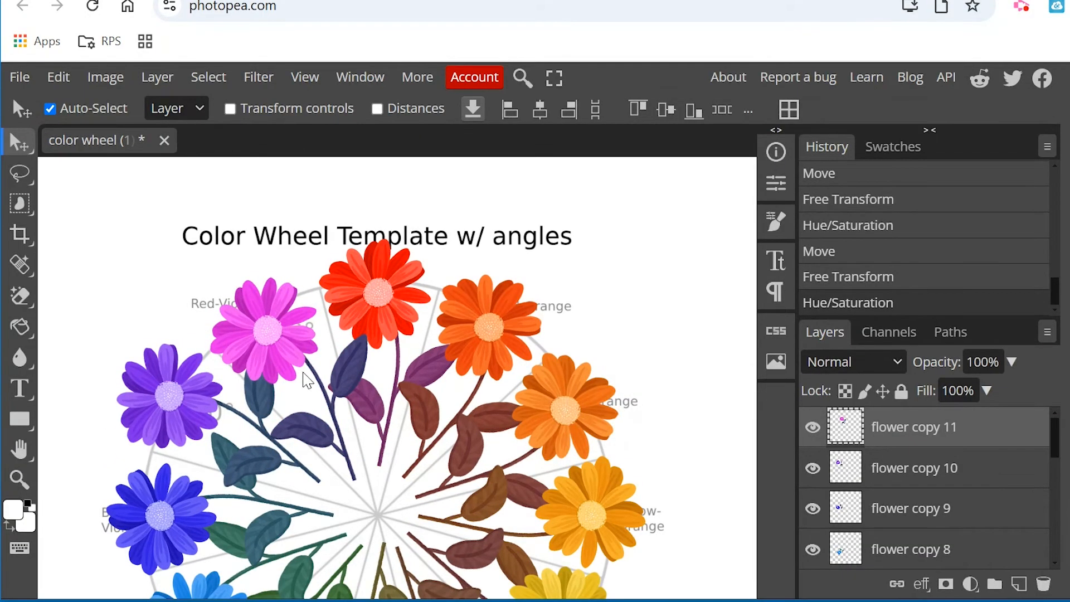
pyautogui.moveTo(308, 392); pyautogui.dragTo(301, 387)
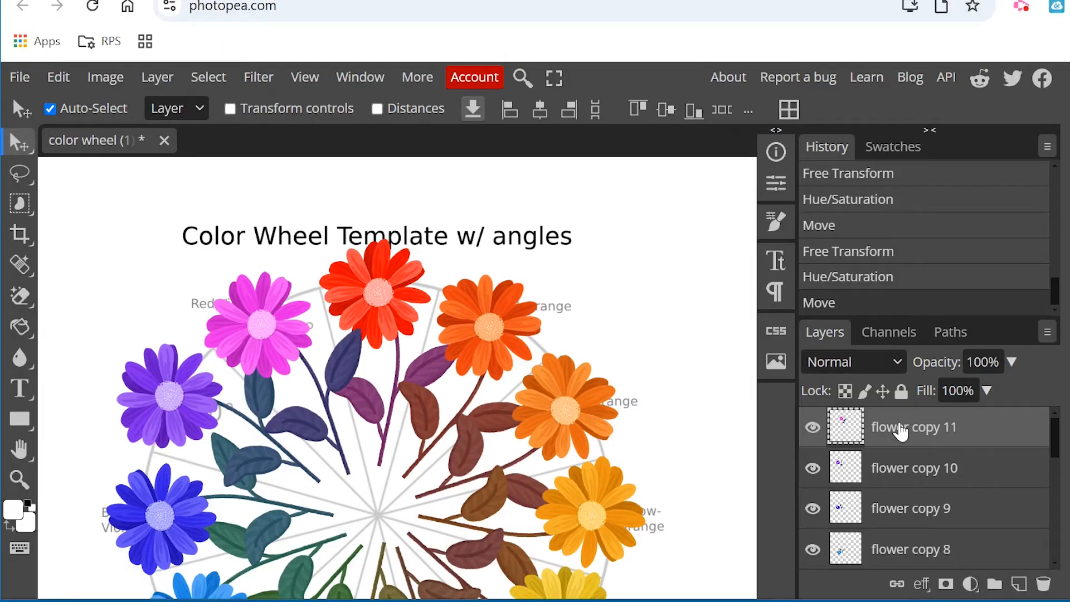
# Rename the "flower" layer to "red" and the "flower copy" layer to "redorange".
pyautogui.scroll(-8, 903, 468)
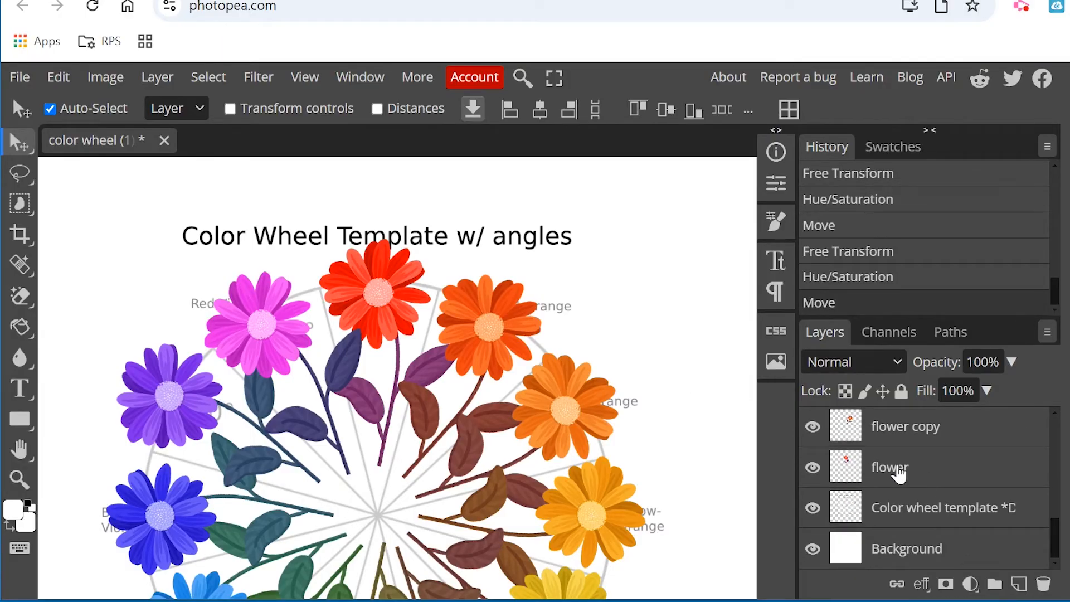
pyautogui.doubleClick(892, 468)
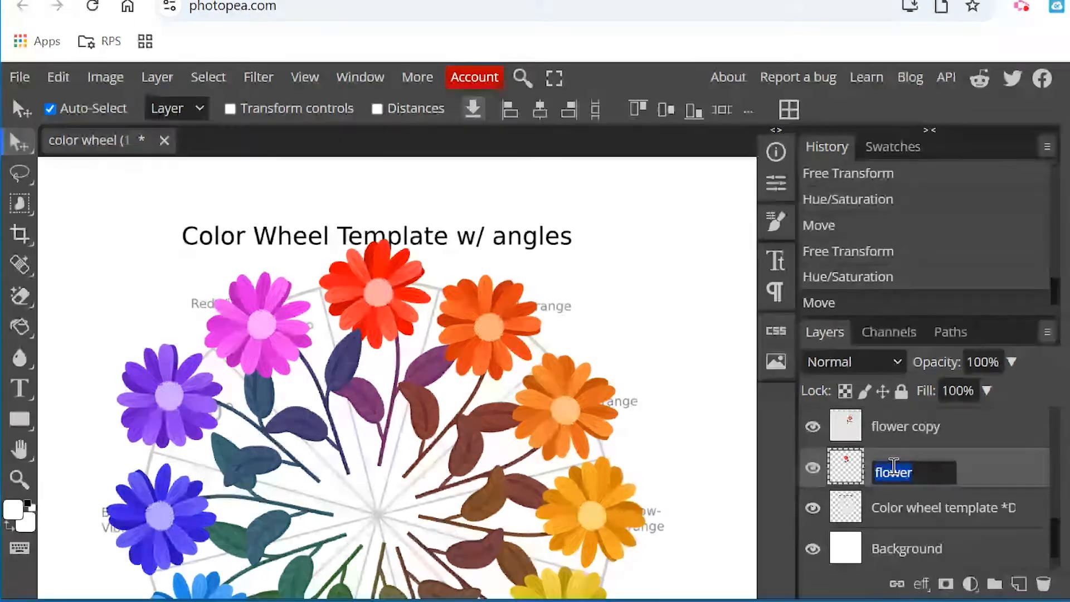
pyautogui.write('red')
pyautogui.click(910, 440)
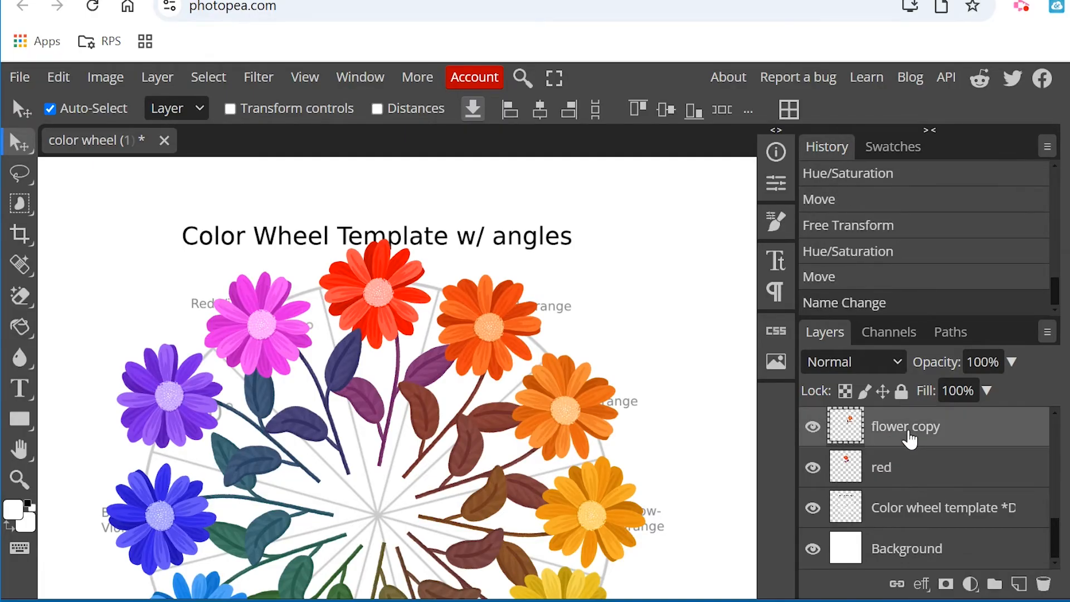
pyautogui.doubleClick(912, 426)
pyautogui.write('redorange')
pyautogui.press('Return')
# Rename the "flower copy 2" layer to "orange".
pyautogui.scroll(1, 958, 509)
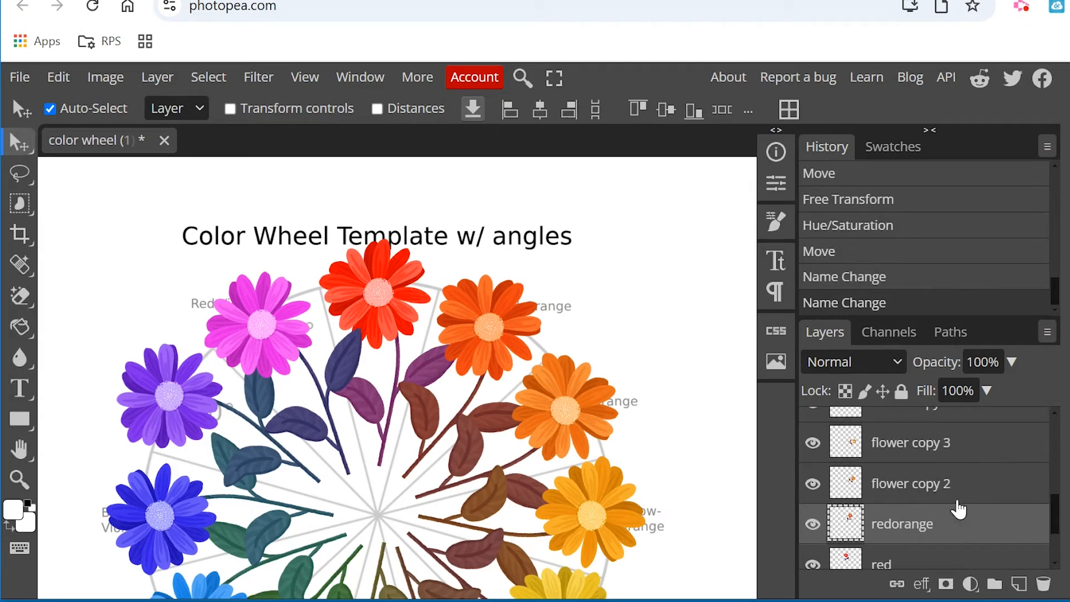
pyautogui.doubleClick(928, 493)
pyautogui.write('range')
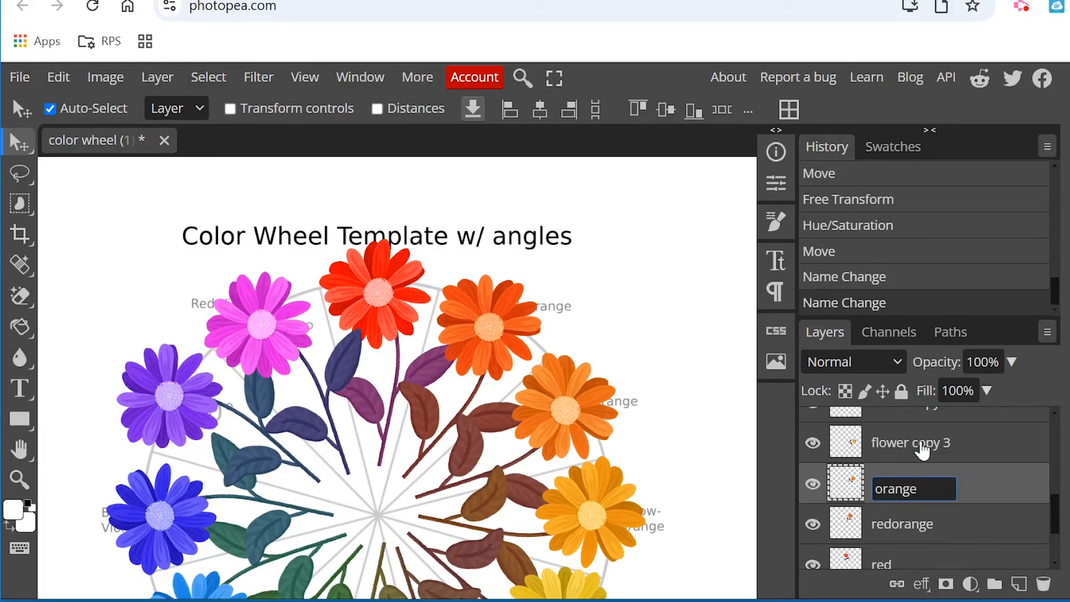
pyautogui.press('Return')
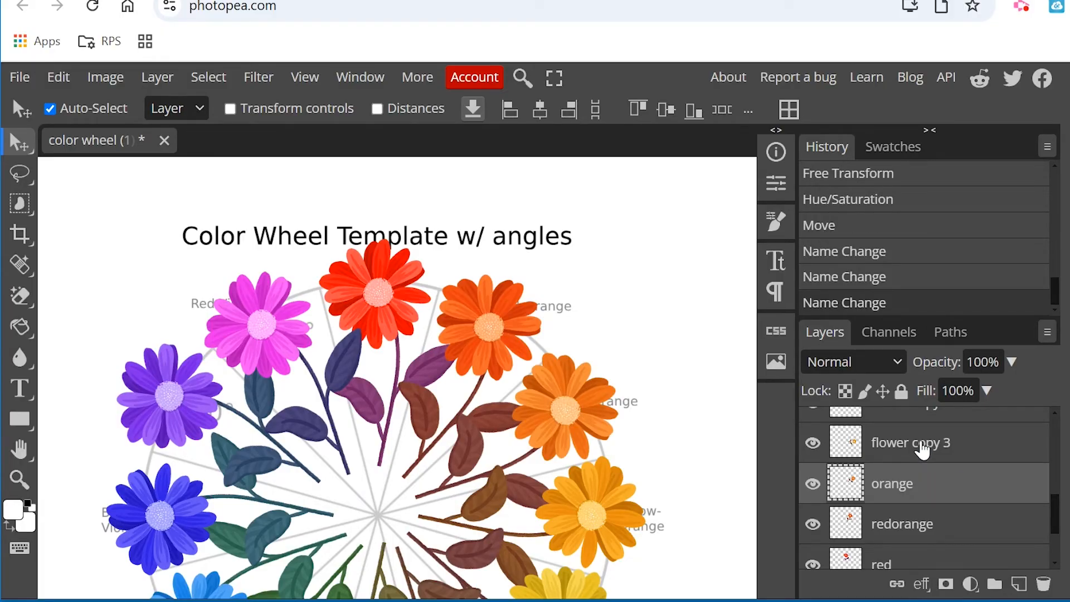
# Preview the whole flower wheel without its guide by hiding the color wheel template layer, and show the template again.
pyautogui.scroll(-2, 449, 493)
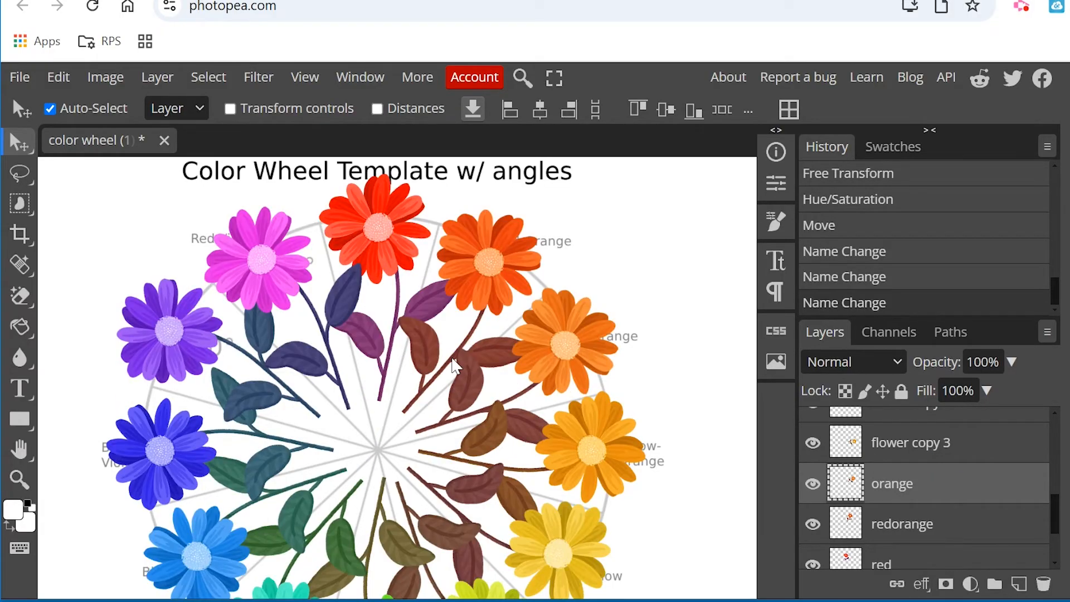
pyautogui.click(24, 483)
pyautogui.click(83, 109)
pyautogui.click(436, 306)
pyautogui.click(436, 306)
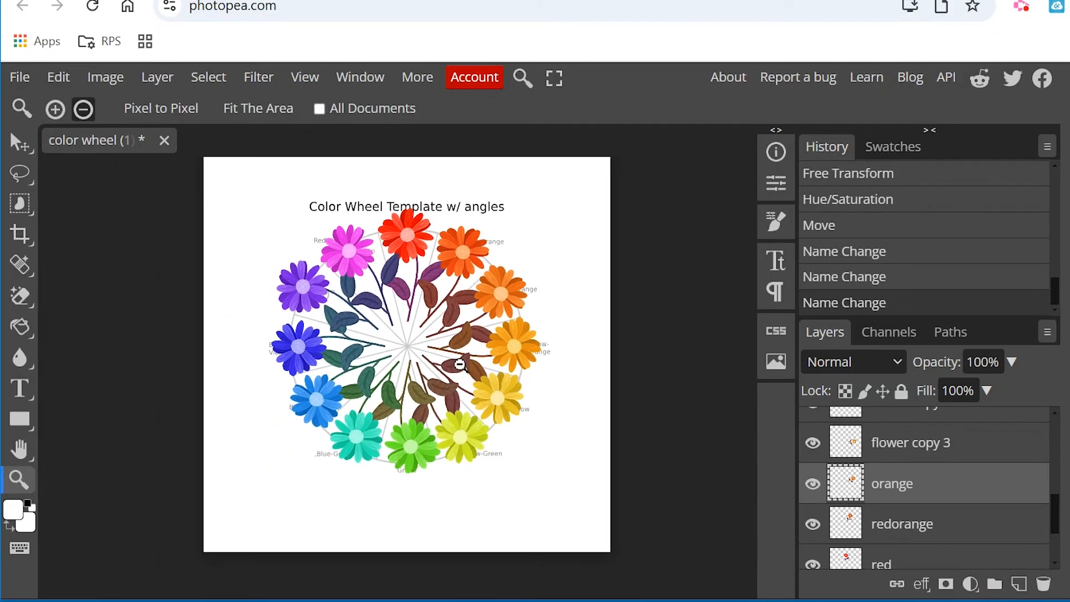
pyautogui.scroll(-3, 939, 499)
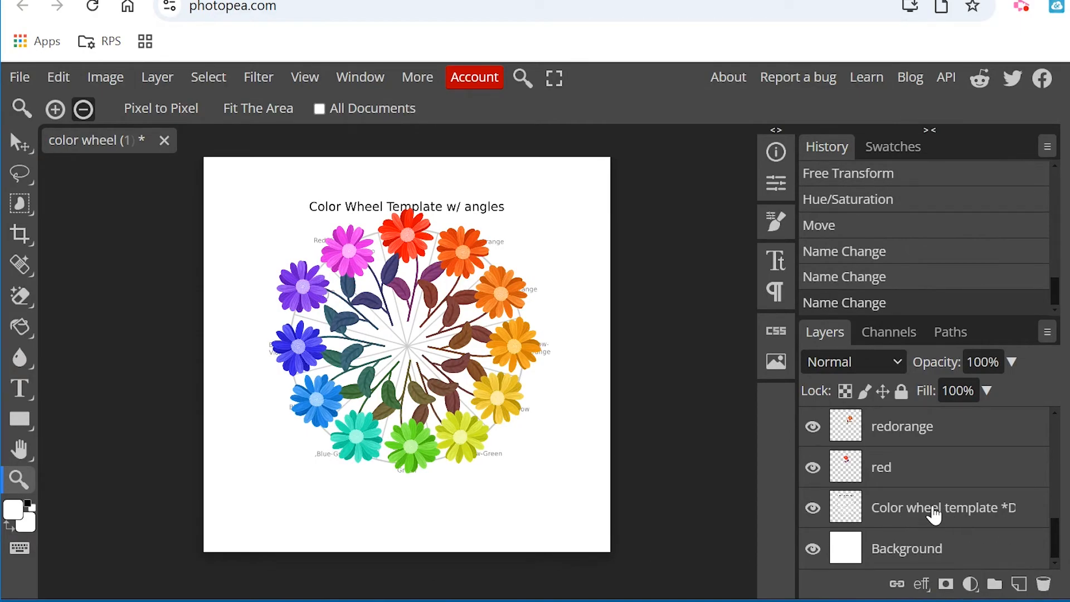
pyautogui.click(814, 508)
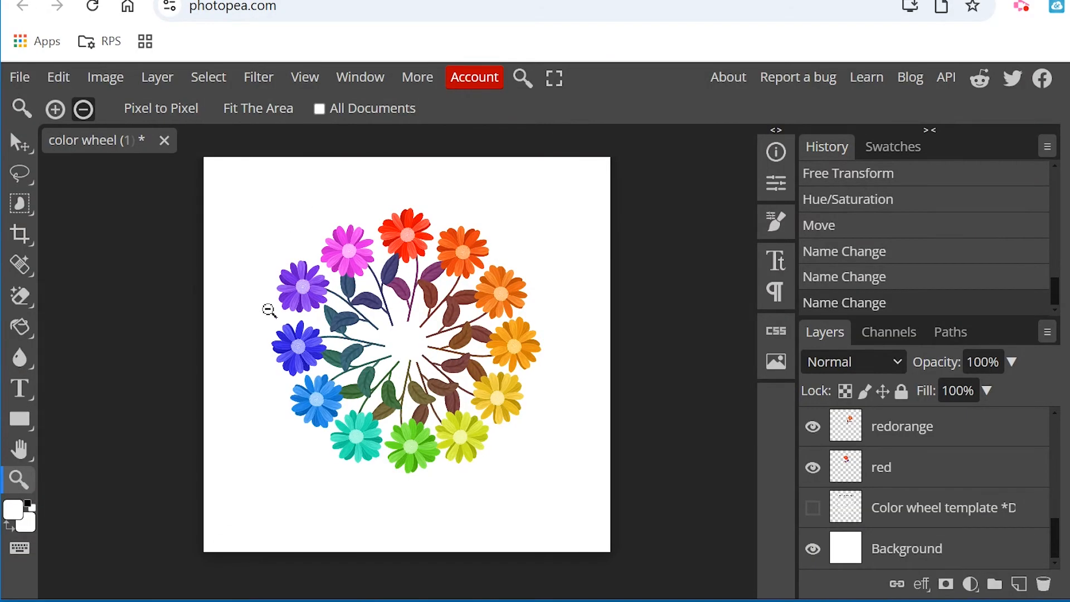
pyautogui.click(813, 509)
pyautogui.scroll(5, 813, 519)
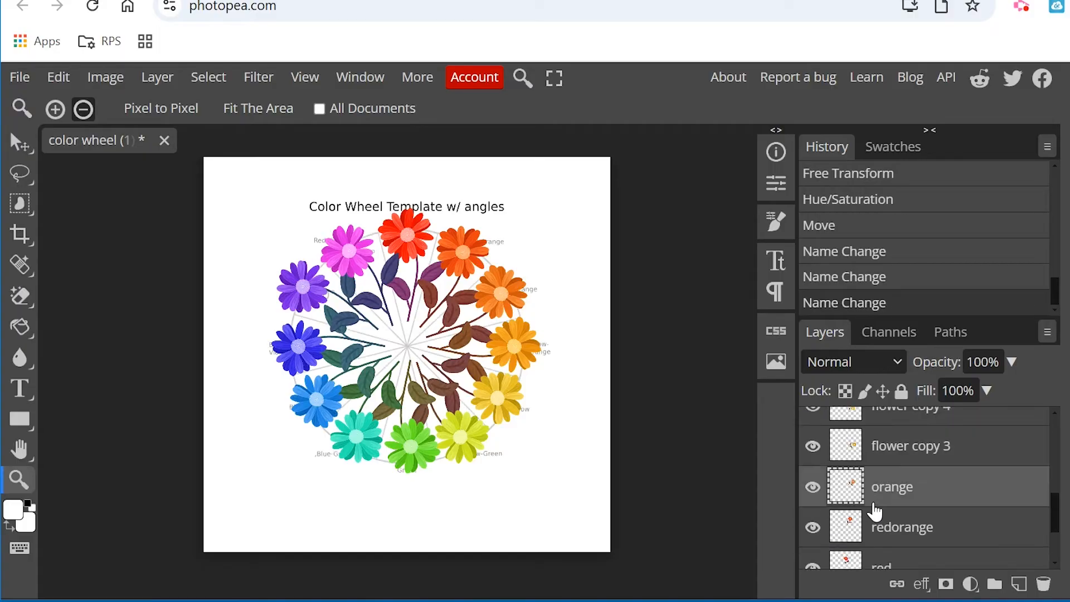
# Nudge the violet, red-violet, red and red-orange flowers to align them with their template slices.
pyautogui.click(21, 144)
pyautogui.moveTo(308, 301)
pyautogui.mouseDown()
pyautogui.moveTo(268, 276)
pyautogui.moveTo(310, 302)
pyautogui.moveTo(309, 293)
pyautogui.mouseUp()
pyautogui.moveTo(338, 244); pyautogui.dragTo(337, 243)
pyautogui.moveTo(408, 232); pyautogui.dragTo(407, 227)
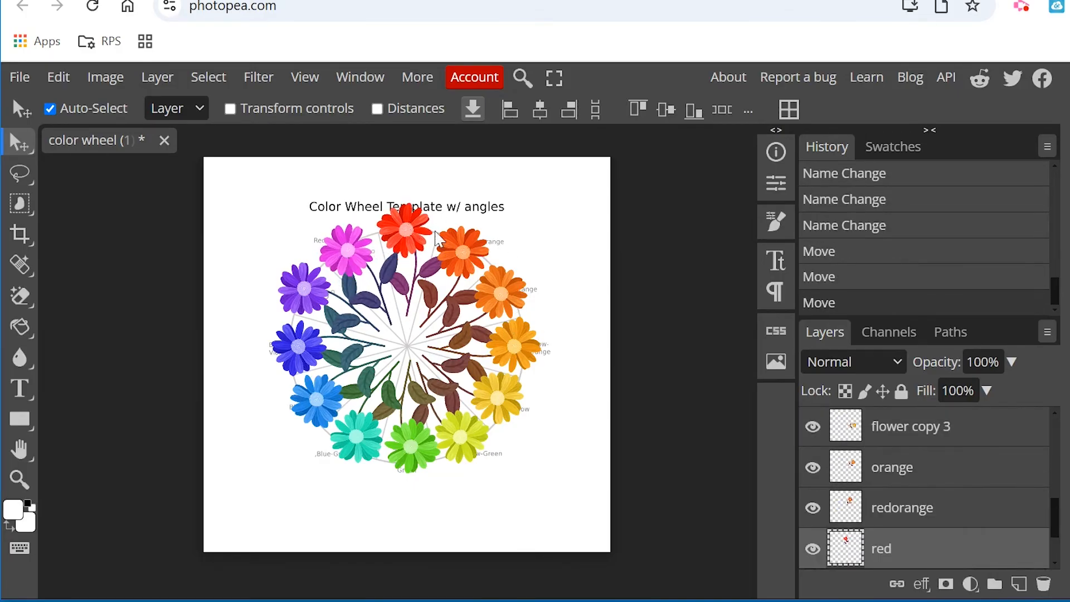
pyautogui.moveTo(475, 264); pyautogui.dragTo(473, 246)
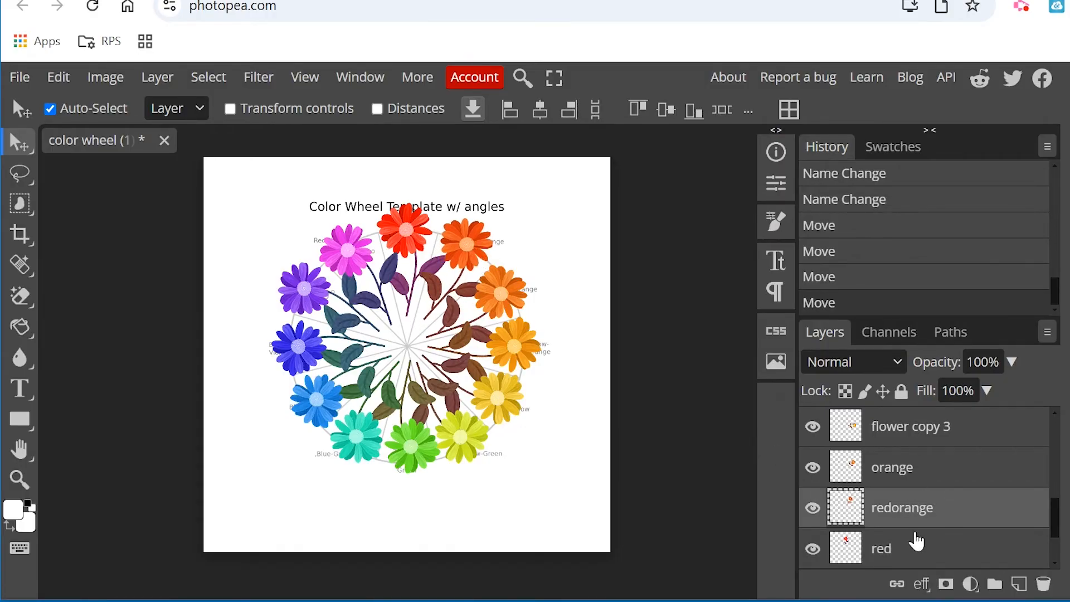
# Fine-tune the positions of the red-orange, red, red-violet, violet and blue-violet flowers to even out the circle.
pyautogui.click(879, 551)
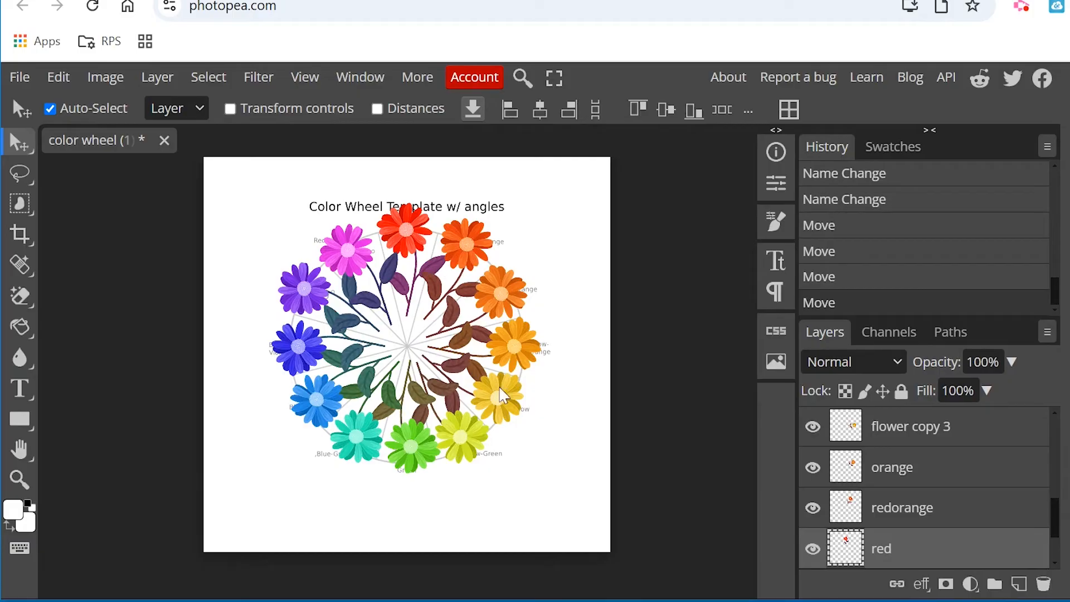
pyautogui.moveTo(479, 243); pyautogui.dragTo(478, 246)
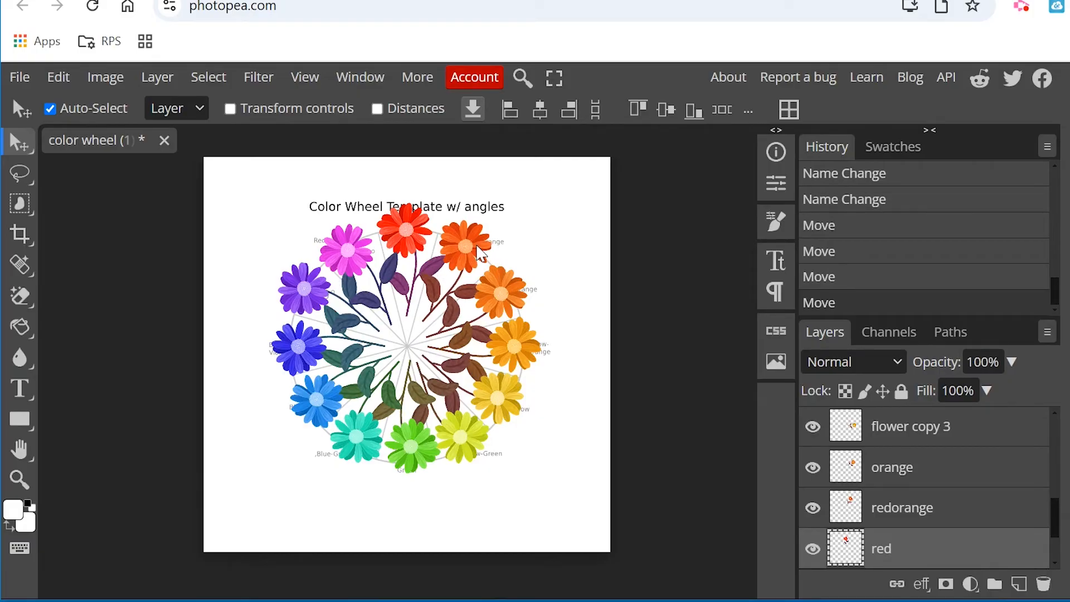
pyautogui.moveTo(414, 223); pyautogui.dragTo(414, 227)
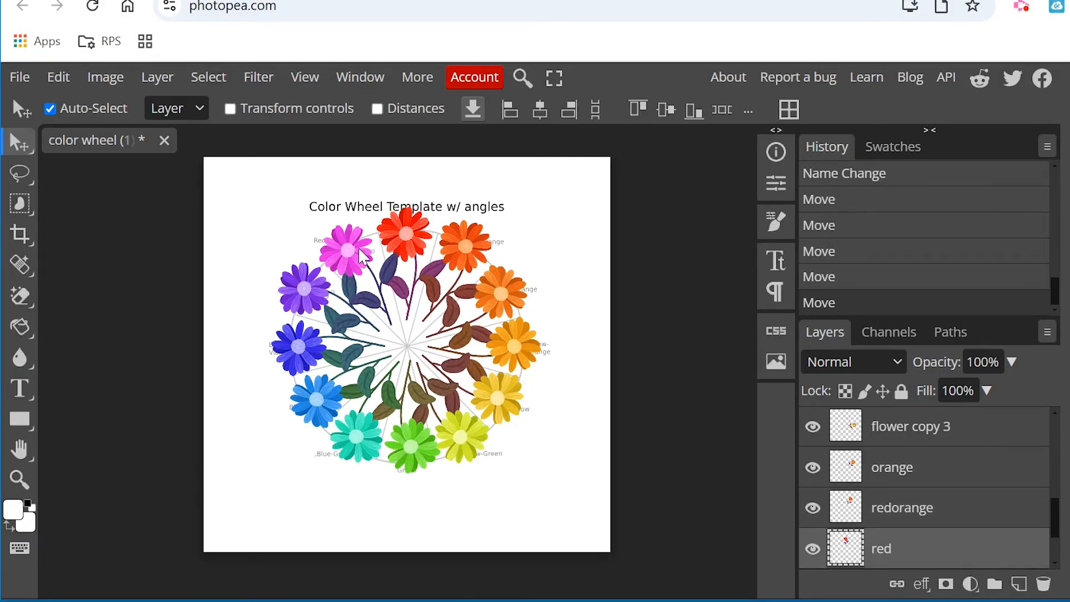
pyautogui.moveTo(360, 254); pyautogui.dragTo(363, 255)
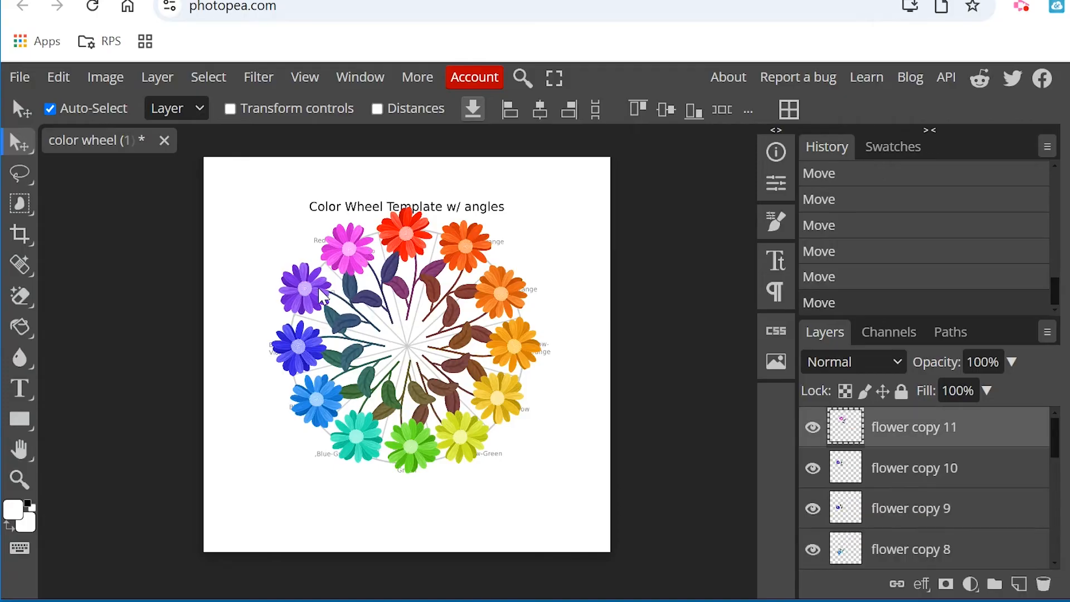
pyautogui.moveTo(322, 296); pyautogui.dragTo(325, 297)
pyautogui.moveTo(286, 342); pyautogui.dragTo(281, 349)
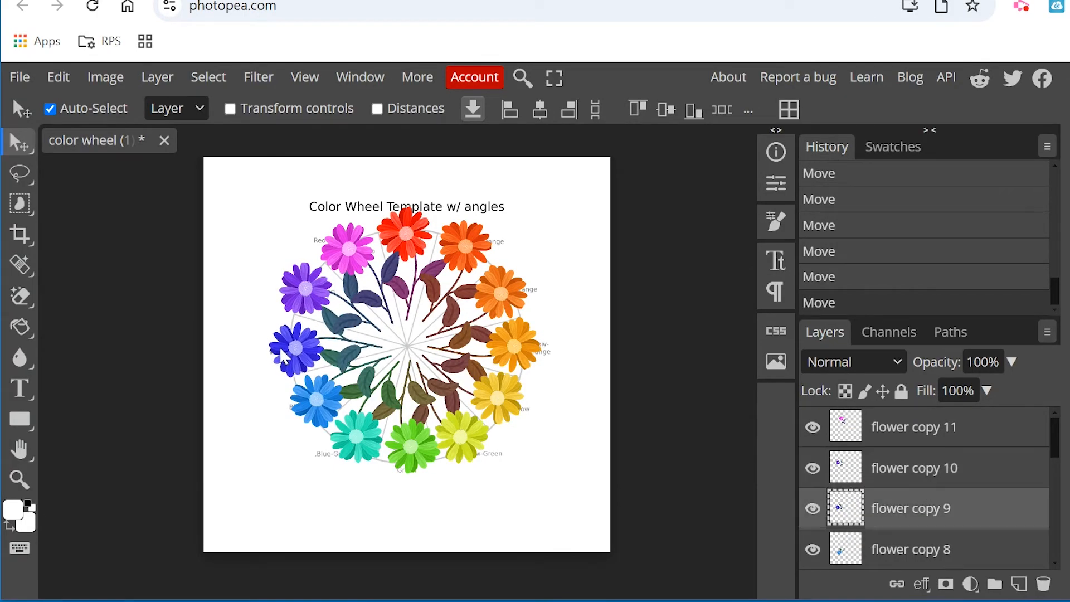
# Nudge the blue, blue-green, green and yellow-green flowers slightly outward along their slices.
pyautogui.moveTo(312, 407); pyautogui.dragTo(307, 408)
pyautogui.moveTo(366, 433); pyautogui.dragTo(362, 438)
pyautogui.moveTo(424, 456); pyautogui.dragTo(420, 465)
pyautogui.moveTo(459, 441); pyautogui.dragTo(462, 449)
# Nudge the yellow, yellow-orange and orange flowers outward in their slices and fine-tune the red-orange one.
pyautogui.moveTo(497, 417); pyautogui.dragTo(506, 421)
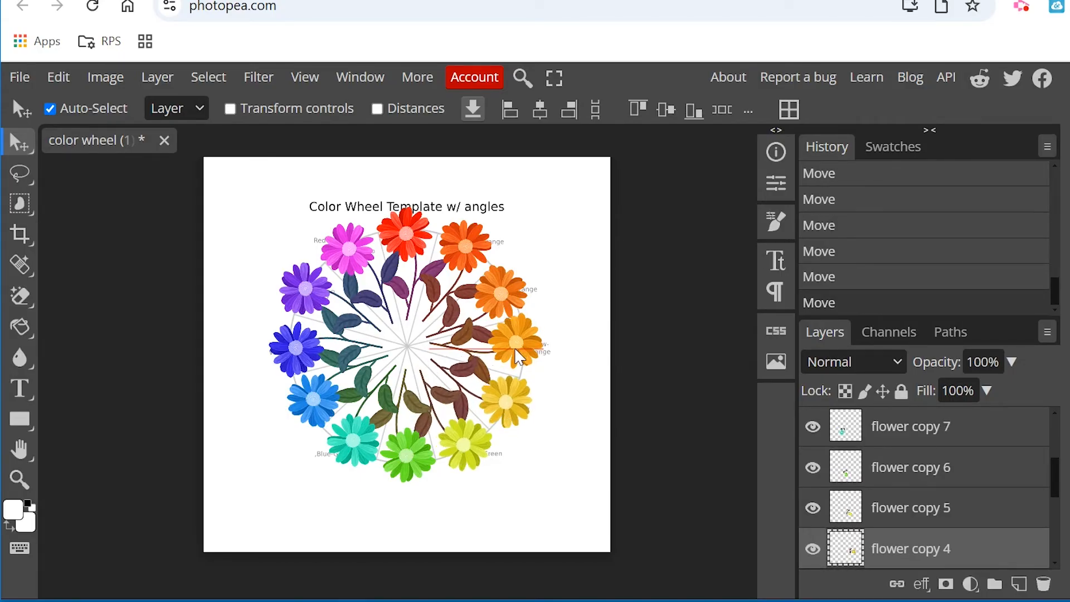
pyautogui.moveTo(520, 352); pyautogui.dragTo(528, 350)
pyautogui.moveTo(512, 305); pyautogui.dragTo(516, 296)
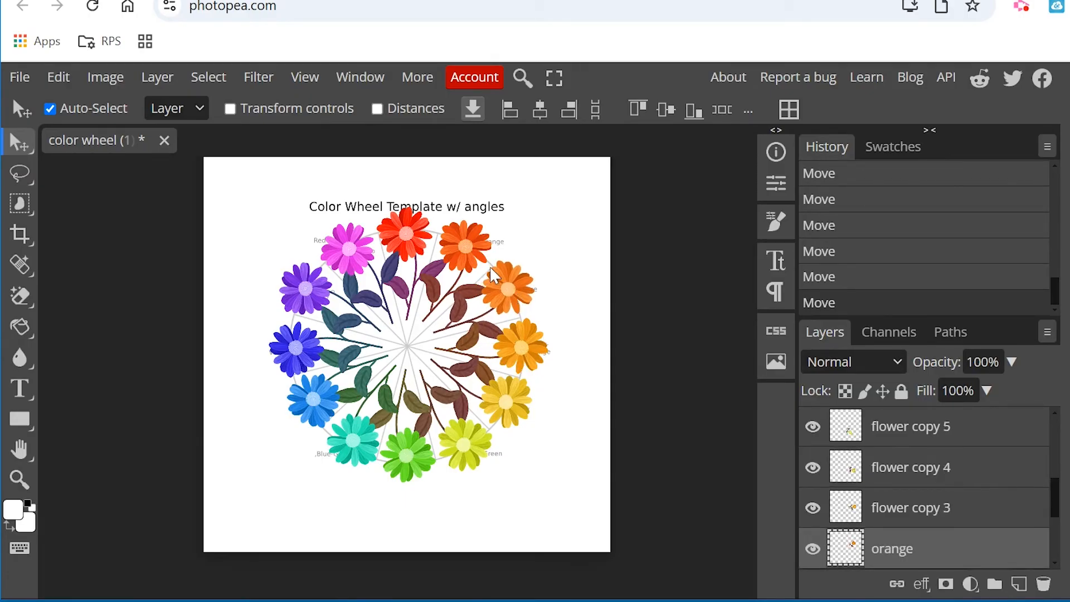
pyautogui.moveTo(471, 258); pyautogui.dragTo(470, 256)
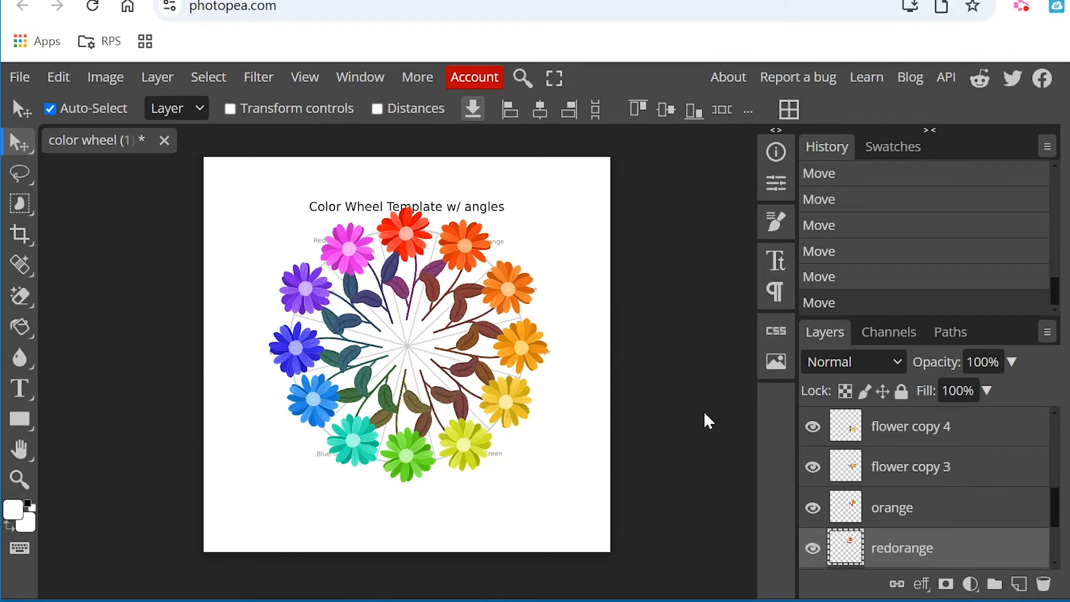
# Hide the color wheel template layer and group all twelve flower layers, from "red" through "flower copy 11".
pyautogui.scroll(-3, 965, 502)
pyautogui.click(813, 509)
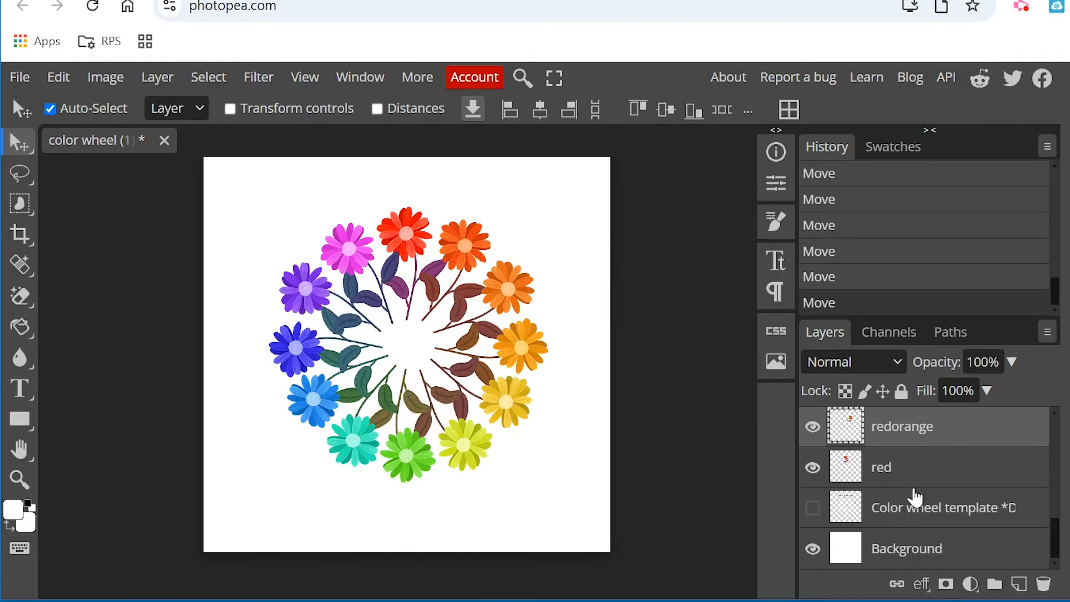
pyautogui.click(904, 469)
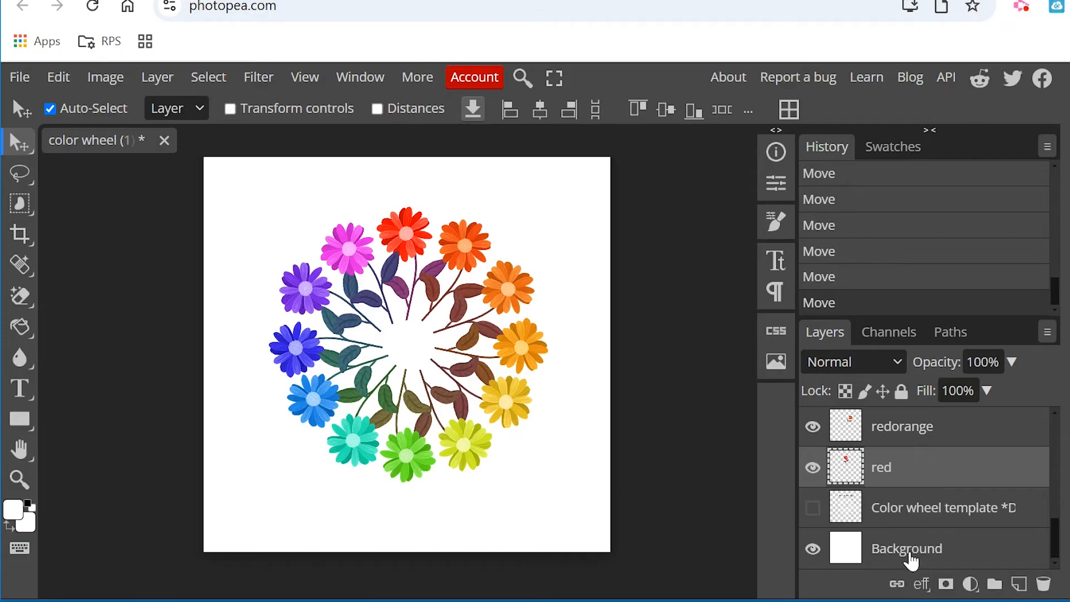
pyautogui.scroll(5, 959, 484)
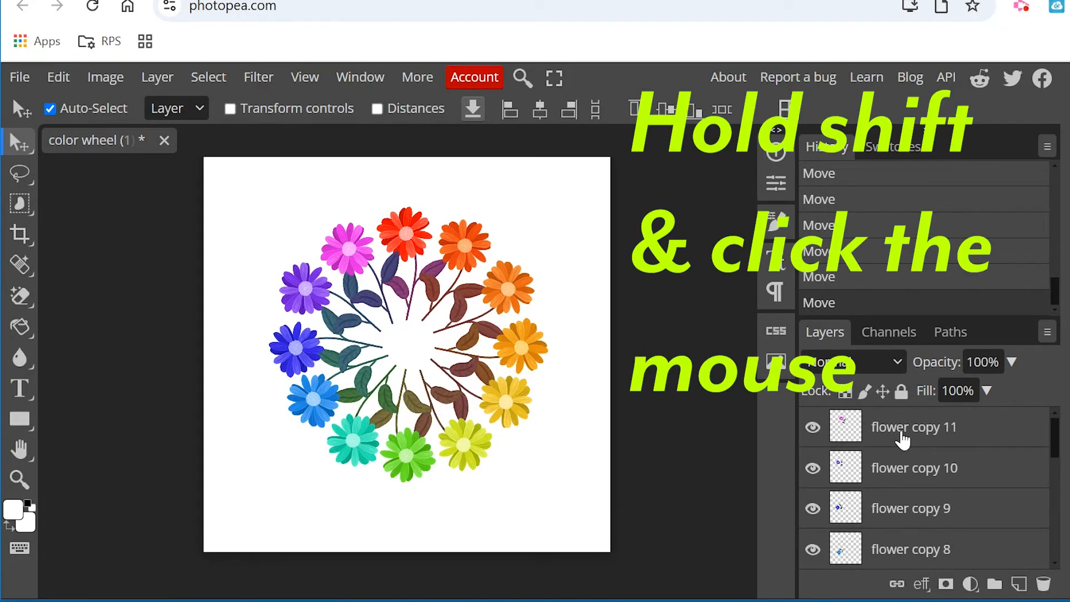
pyautogui.keyDown('shift'); pyautogui.click(904, 440); pyautogui.keyUp('shift')
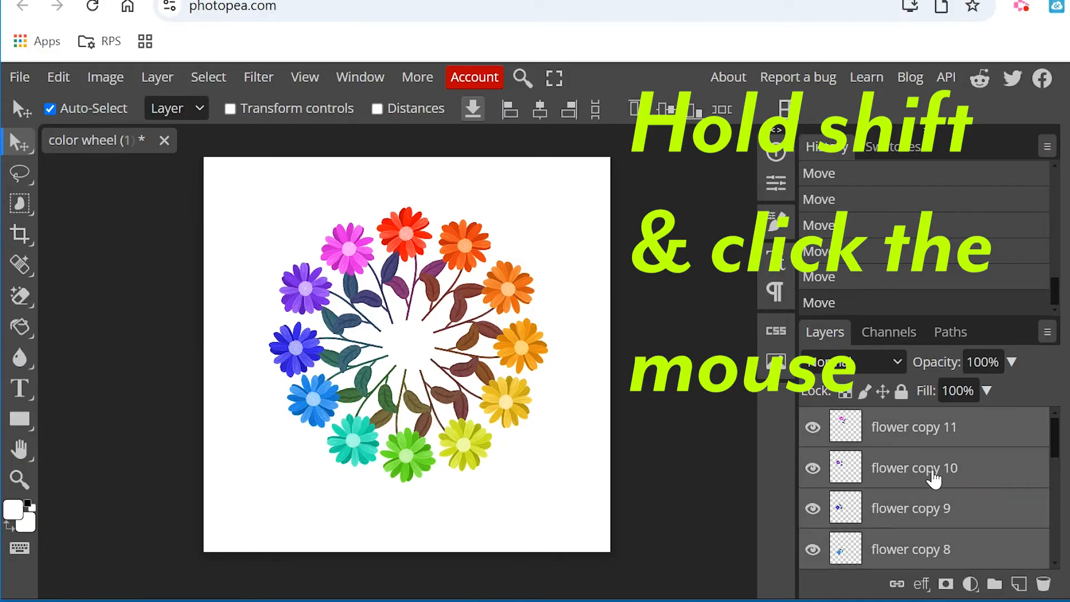
pyautogui.scroll(-5, 920, 496)
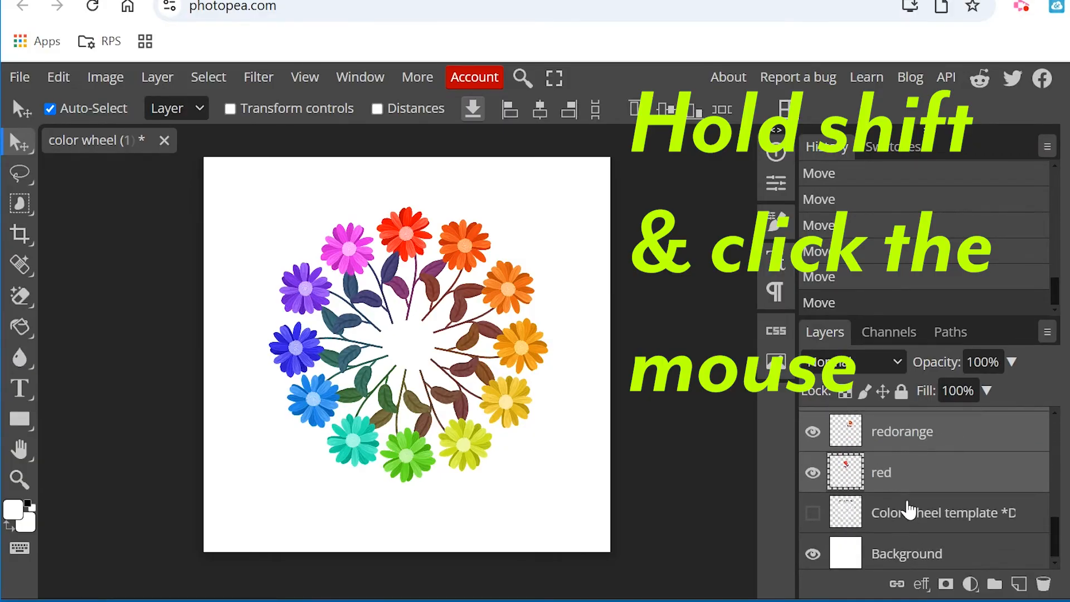
pyautogui.scroll(5, 920, 502)
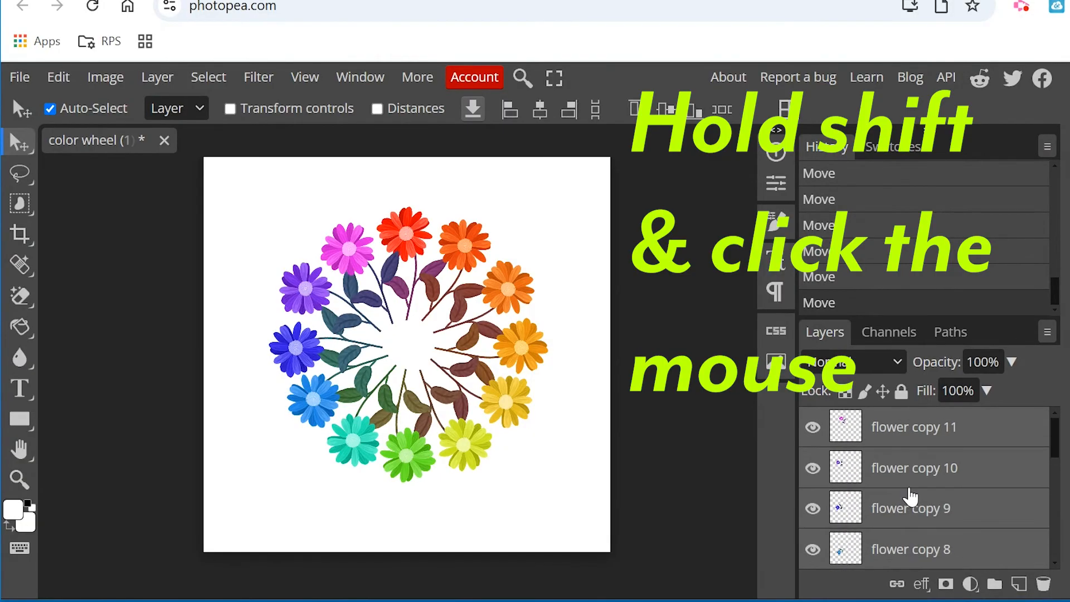
pyautogui.click(158, 78)
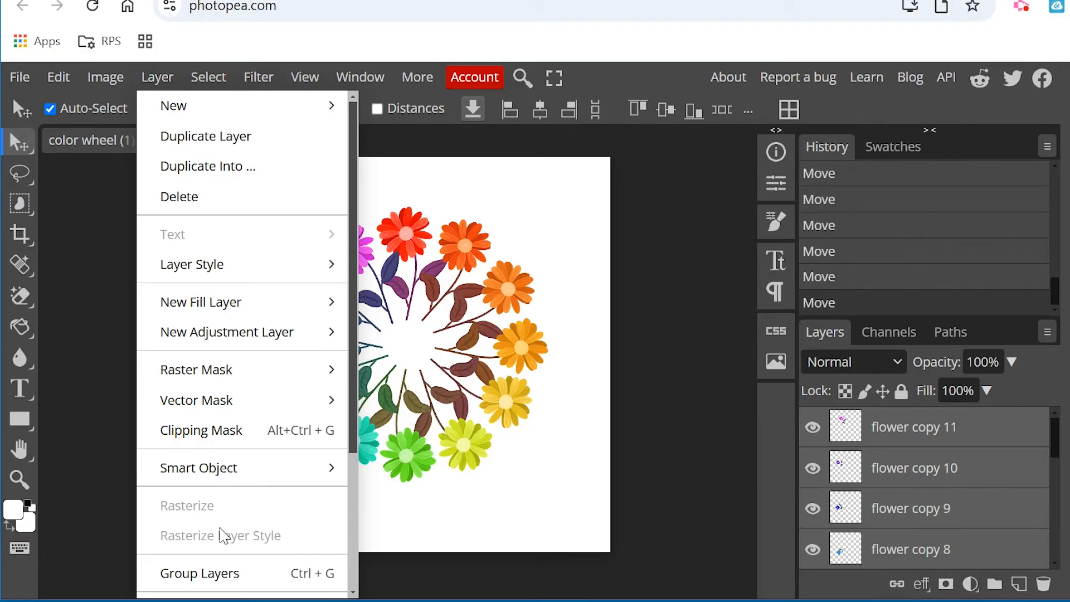
pyautogui.click(226, 574)
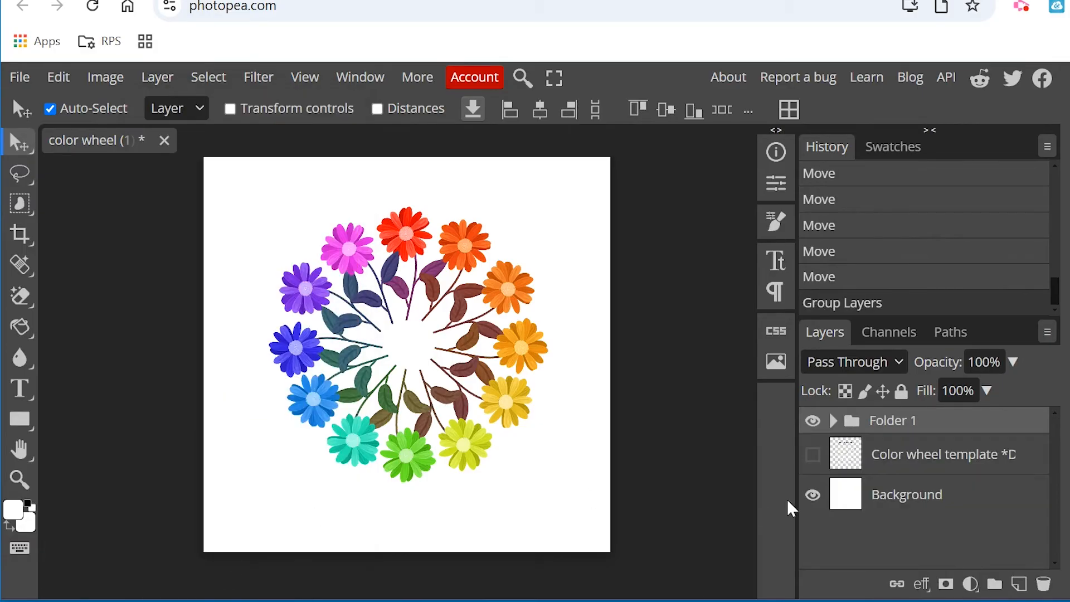
# Check the contents of the new flower group, collapse it and duplicate the whole group.
pyautogui.click(834, 429)
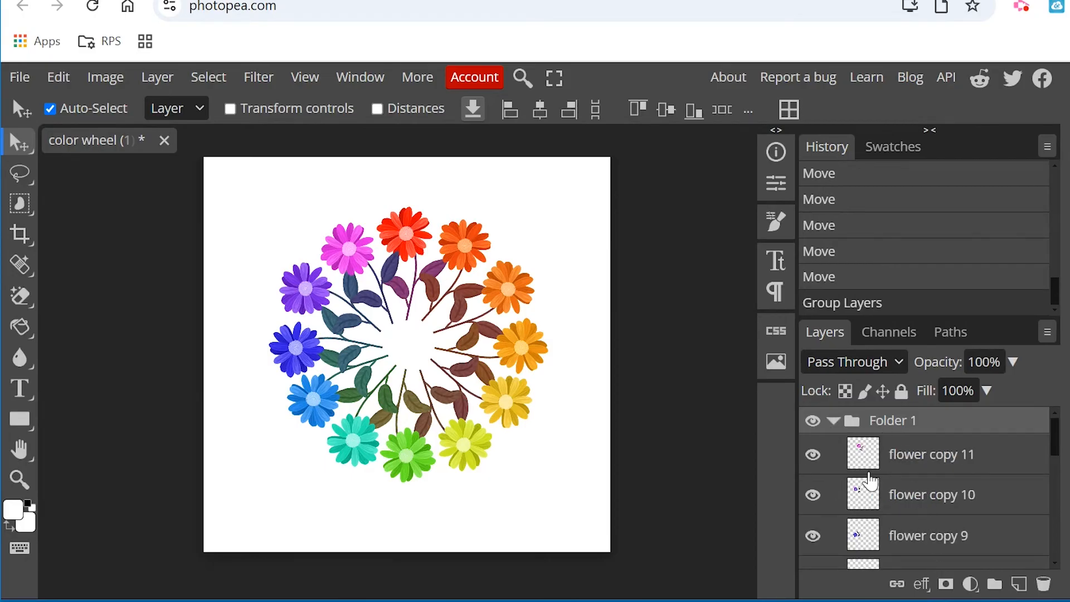
pyautogui.click(832, 421)
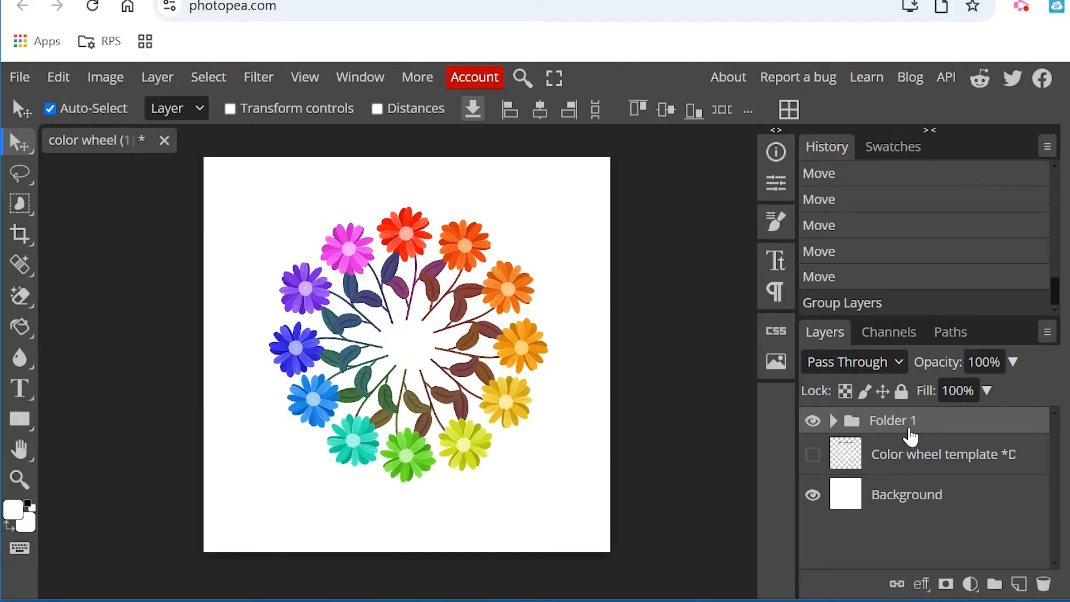
pyautogui.hotkey('ctrl', 'j')
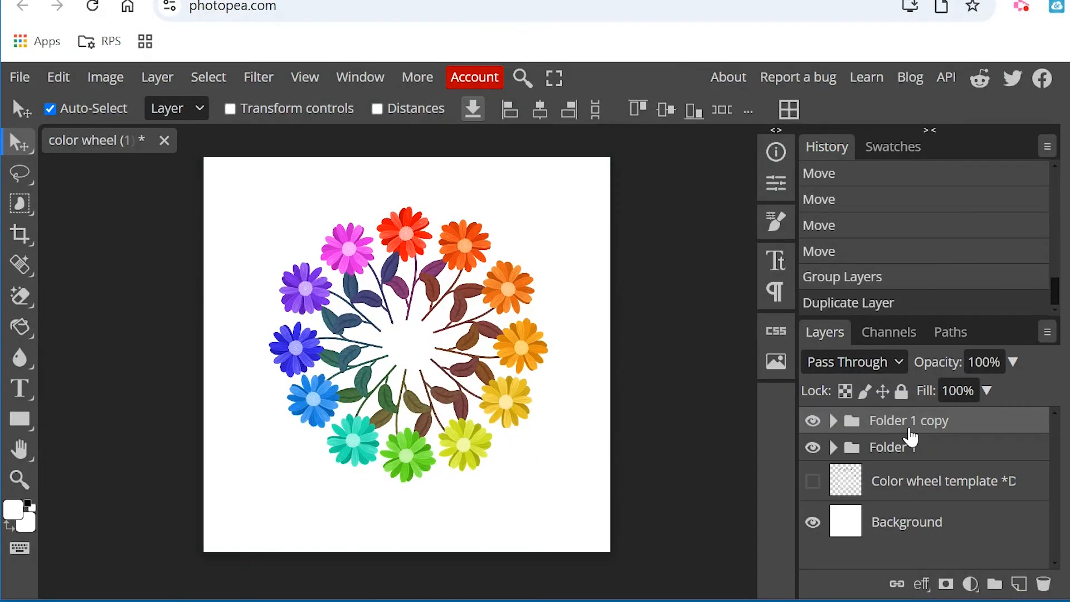
pyautogui.click(142, 77)
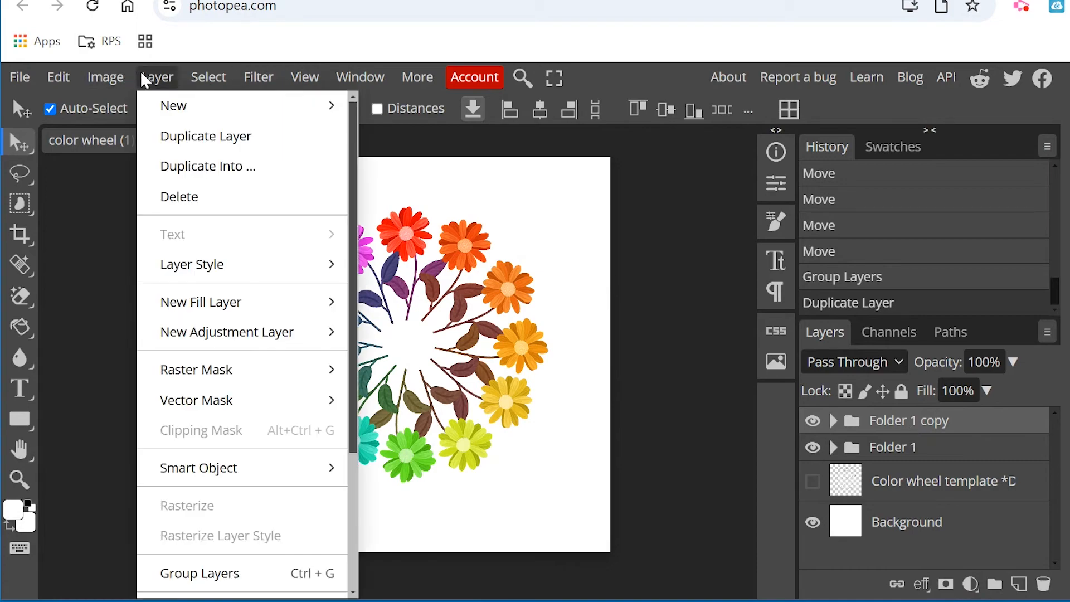
pyautogui.click(142, 74)
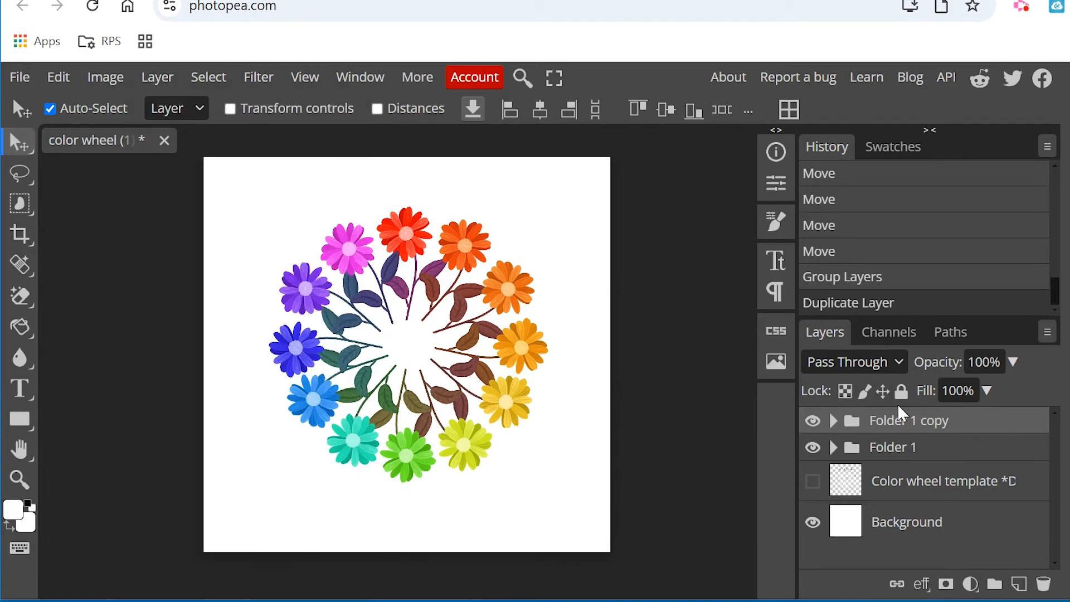
# Try to move the duplicated flower group on the canvas and undo the move.
pyautogui.click(959, 400)
pyautogui.moveTo(479, 248); pyautogui.dragTo(462, 225)
pyautogui.hotkey('ctrl', 'z')
pyautogui.scroll(1, 953, 462)
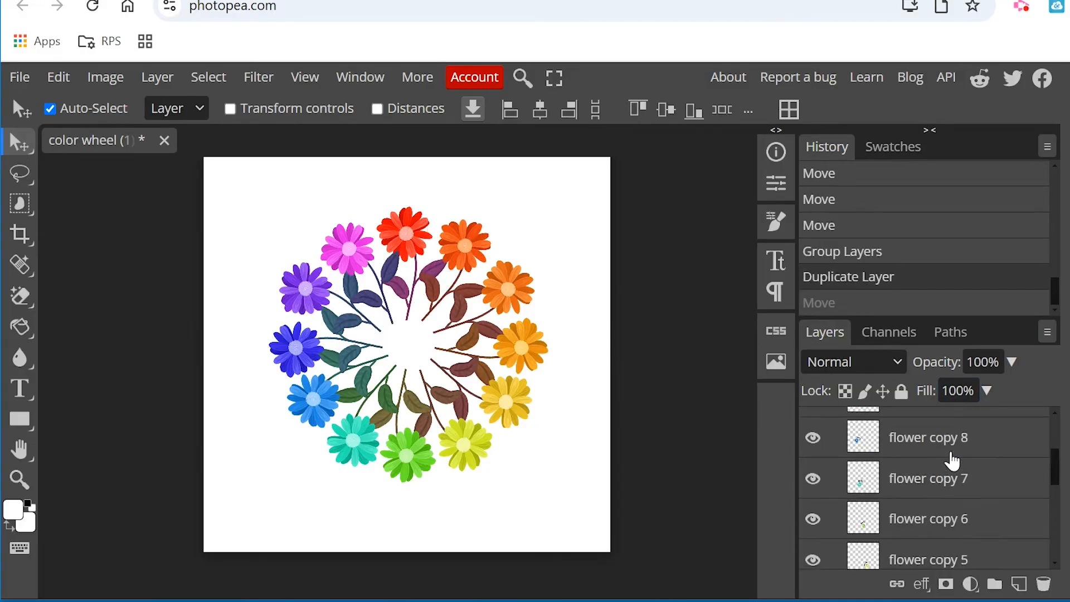
# Collapse the duplicated flower group, scale it to 72.65% and center it on the canvas at X 1250 px, Y 1250 px.
pyautogui.scroll(3, 953, 463)
pyautogui.click(928, 429)
pyautogui.click(834, 426)
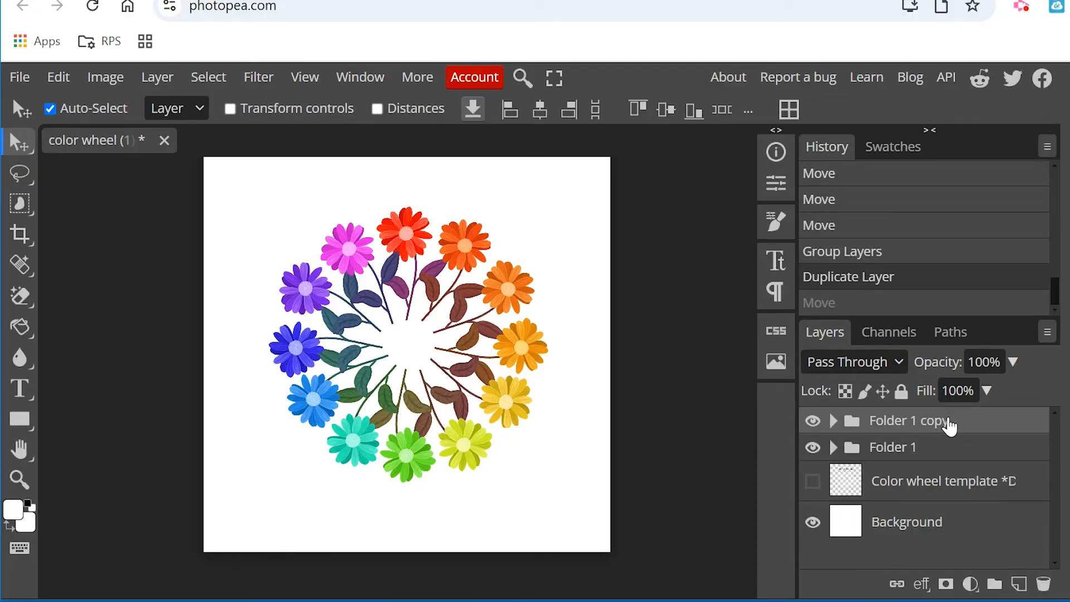
pyautogui.hotkey('ctrl', 't')
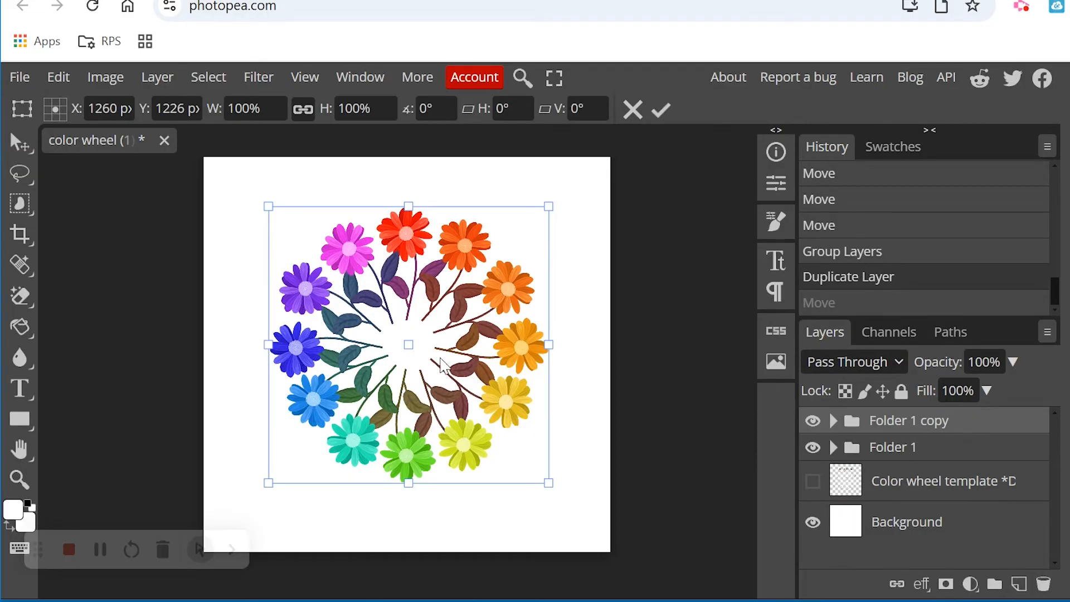
pyautogui.moveTo(513, 295); pyautogui.dragTo(510, 331)
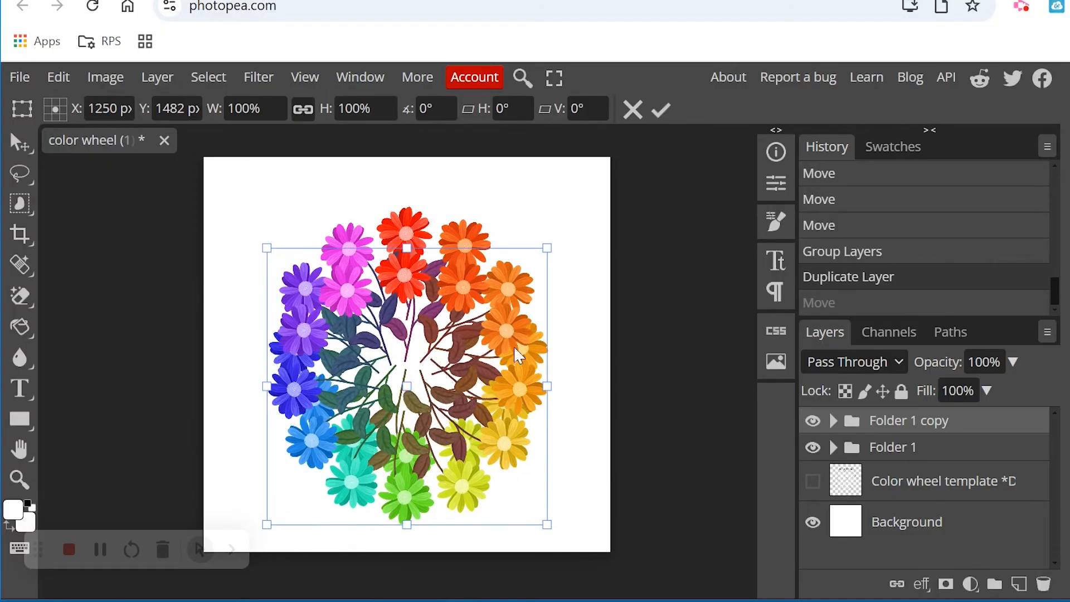
pyautogui.moveTo(545, 525); pyautogui.dragTo(468, 449)
pyautogui.moveTo(453, 385); pyautogui.dragTo(491, 399)
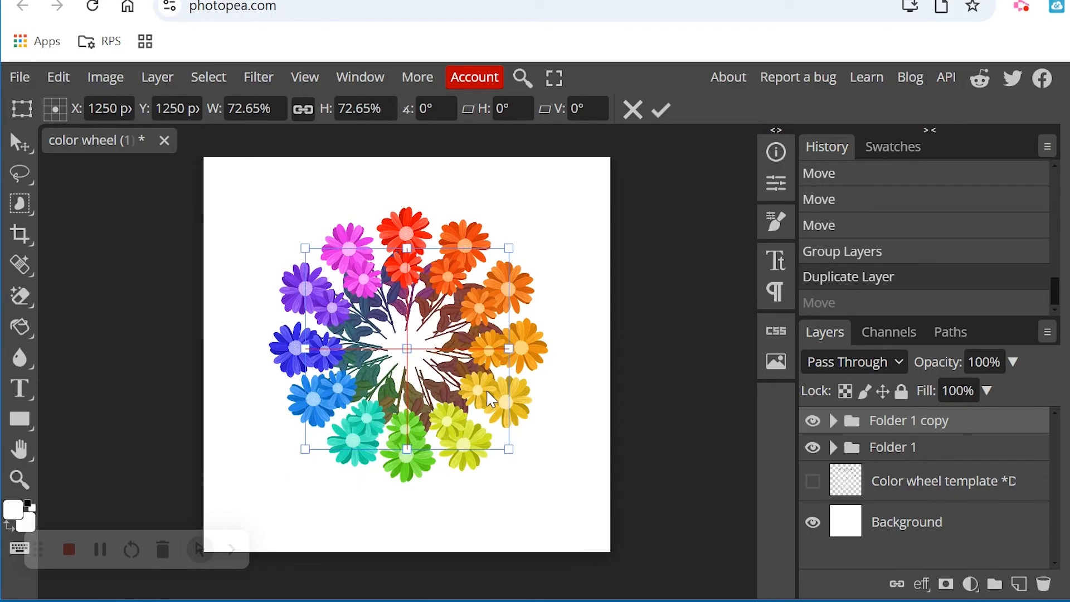
pyautogui.moveTo(494, 400)
pyautogui.mouseDown()
pyautogui.moveTo(503, 400)
pyautogui.moveTo(492, 400)
pyautogui.mouseUp()
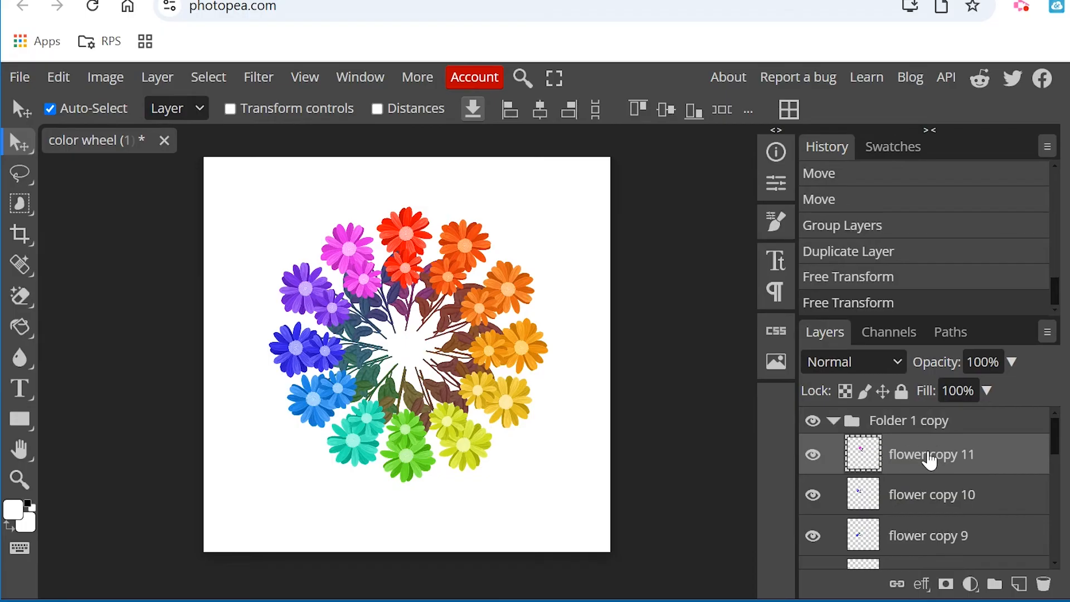
# Select all twelve flower layers inside "Folder 1 copy", from "flower copy 11" through "red".
pyautogui.scroll(-2, 945, 477)
pyautogui.scroll(-5, 946, 479)
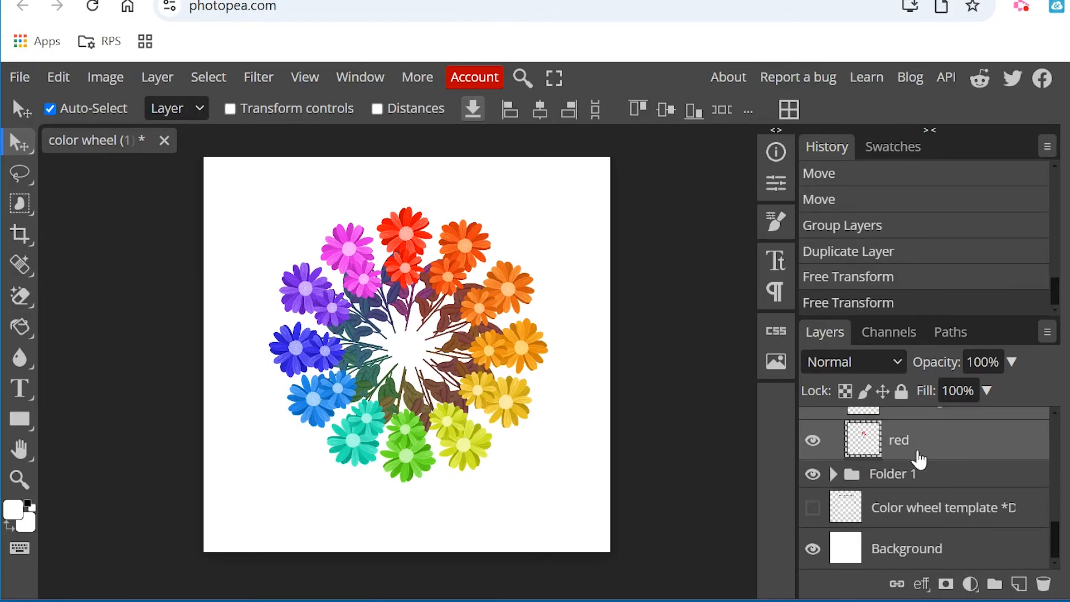
pyautogui.scroll(3, 917, 454)
pyautogui.scroll(3, 912, 527)
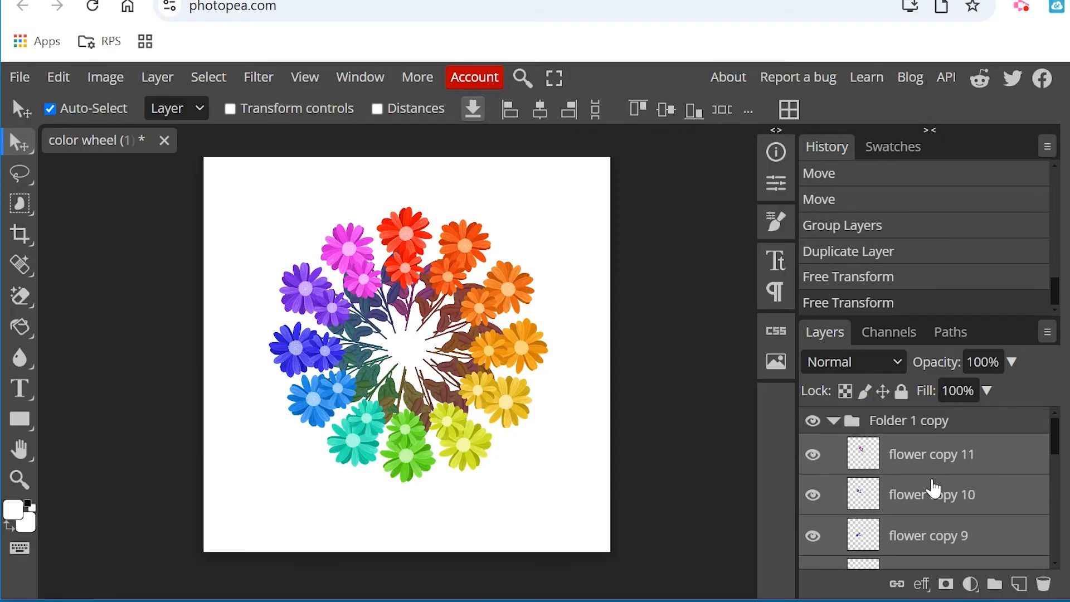
pyautogui.click(106, 77)
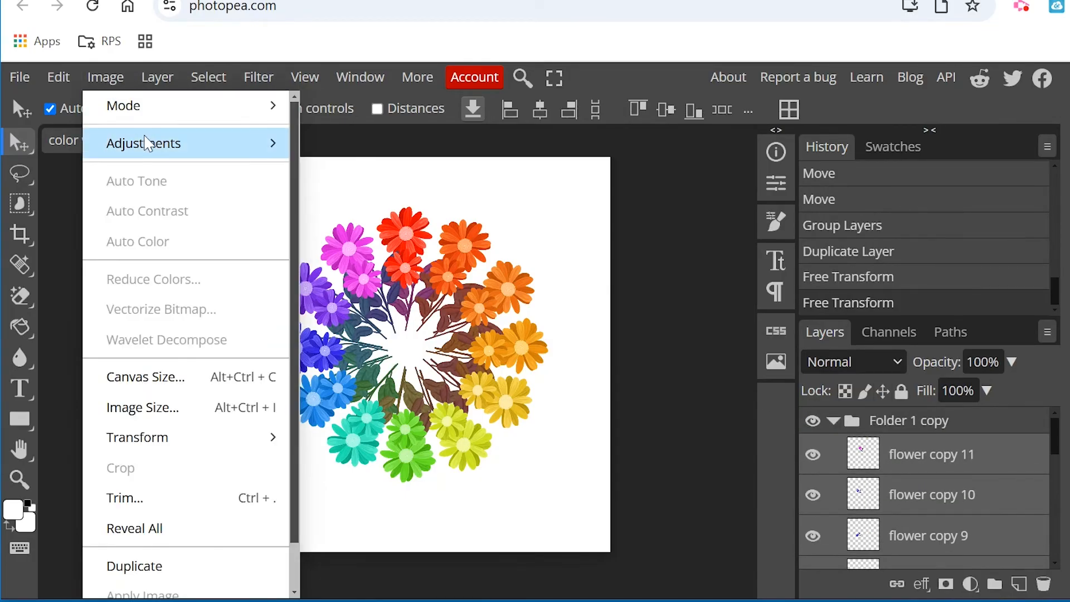
pyautogui.moveTo(167, 143)
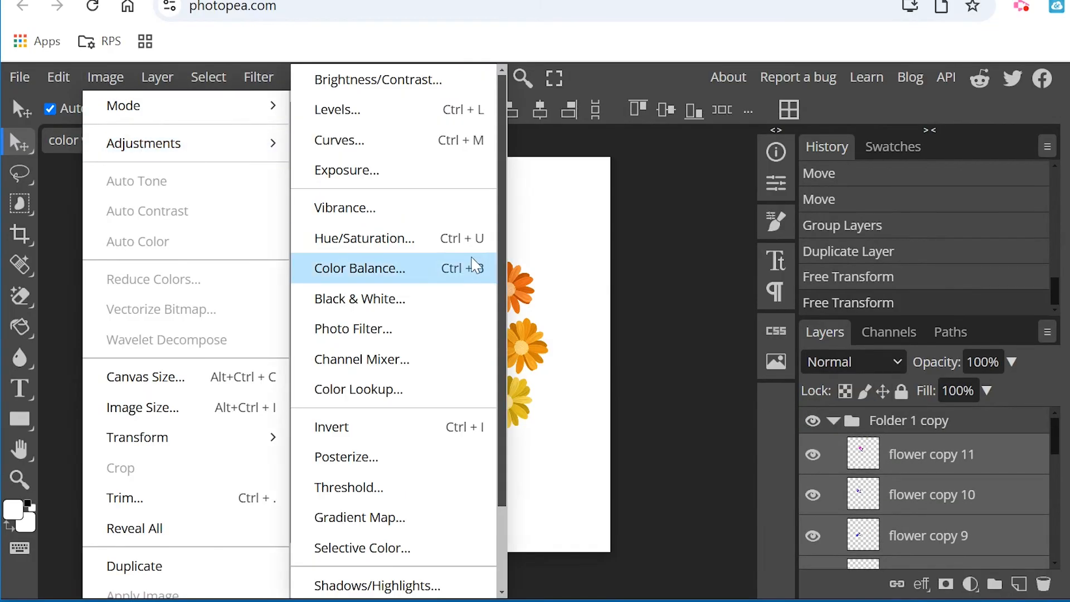
pyautogui.click(393, 240)
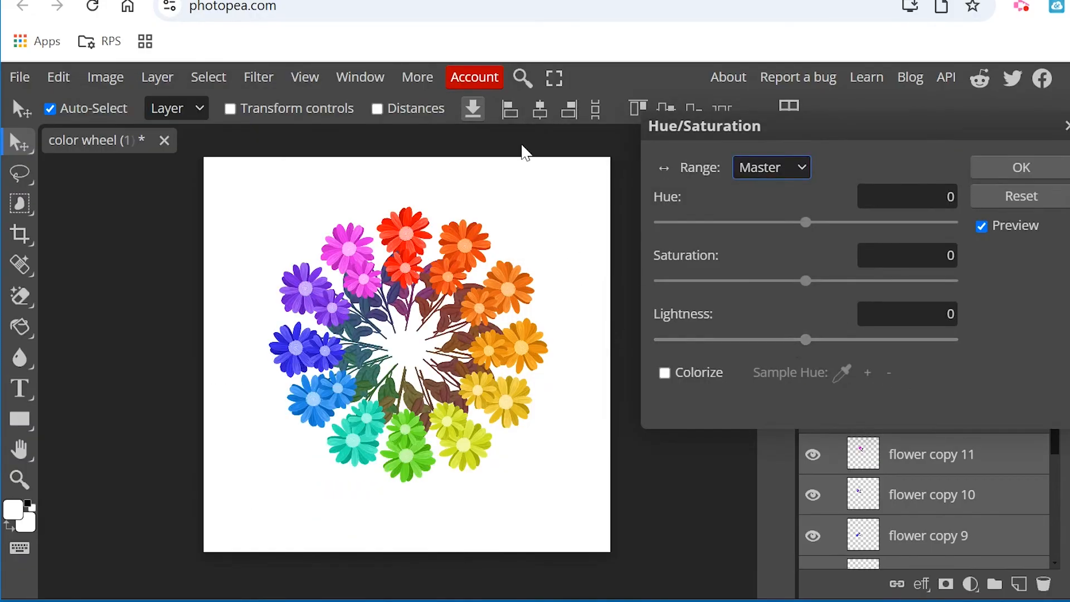
pyautogui.moveTo(806, 340); pyautogui.dragTo(749, 341)
pyautogui.press('Escape')
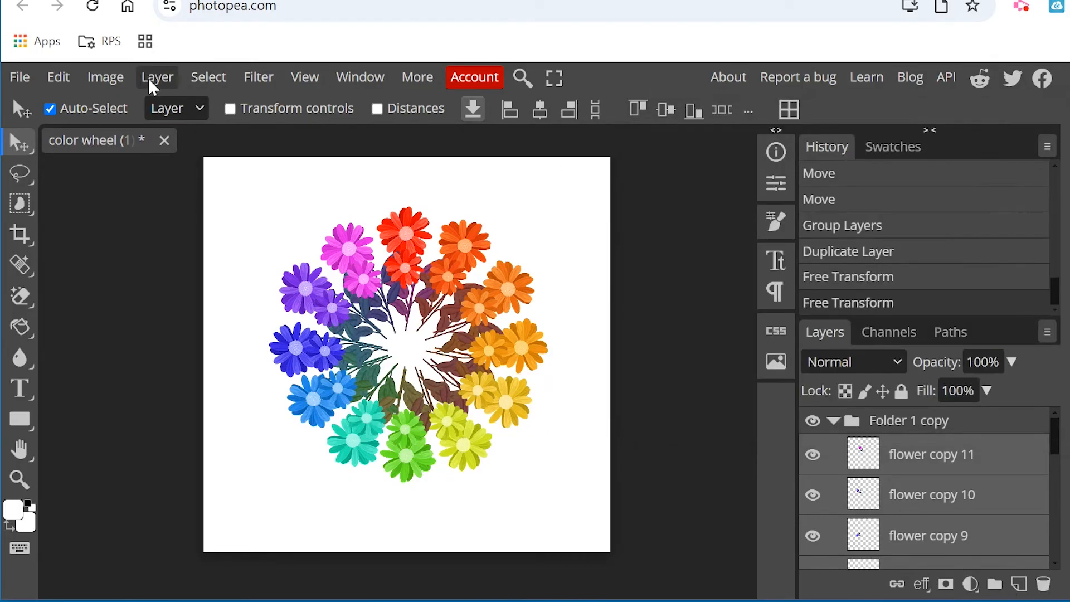
# Darken the selected flower layers by lowering the brightness with Brightness/Contrast, and collapse "Folder 1 copy".
pyautogui.click(105, 78)
pyautogui.moveTo(172, 143)
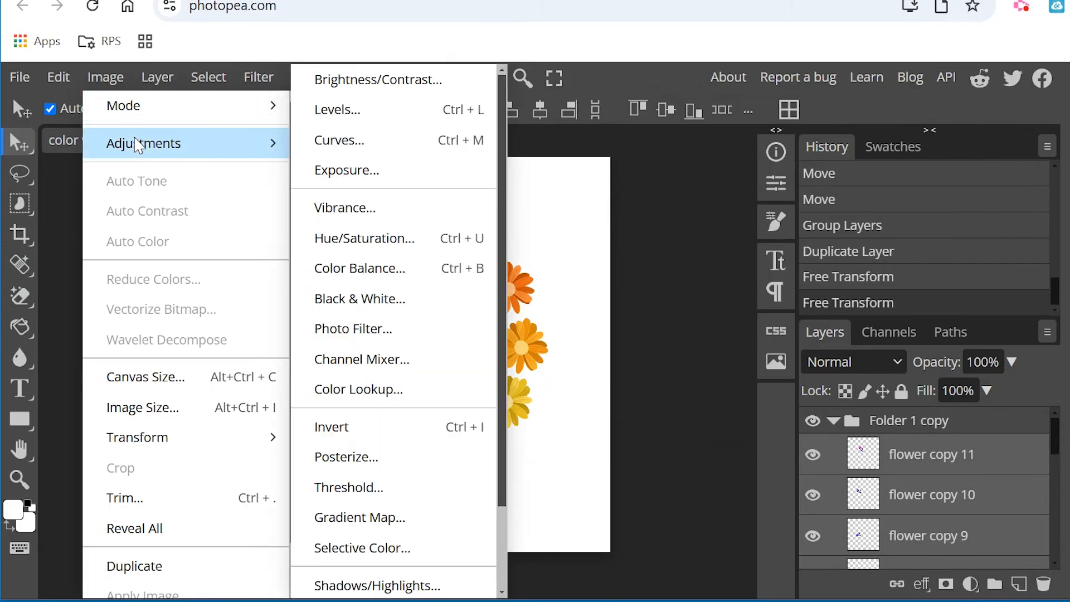
pyautogui.click(339, 78)
pyautogui.moveTo(370, 232); pyautogui.dragTo(877, 205)
pyautogui.moveTo(815, 266); pyautogui.dragTo(721, 273)
pyautogui.click(1010, 241)
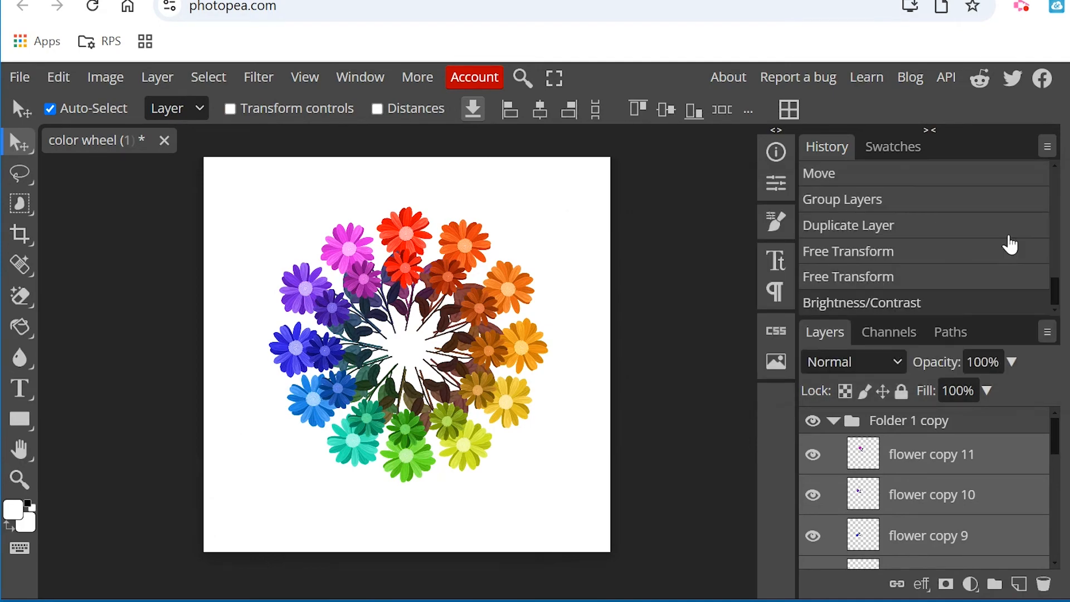
pyautogui.click(833, 421)
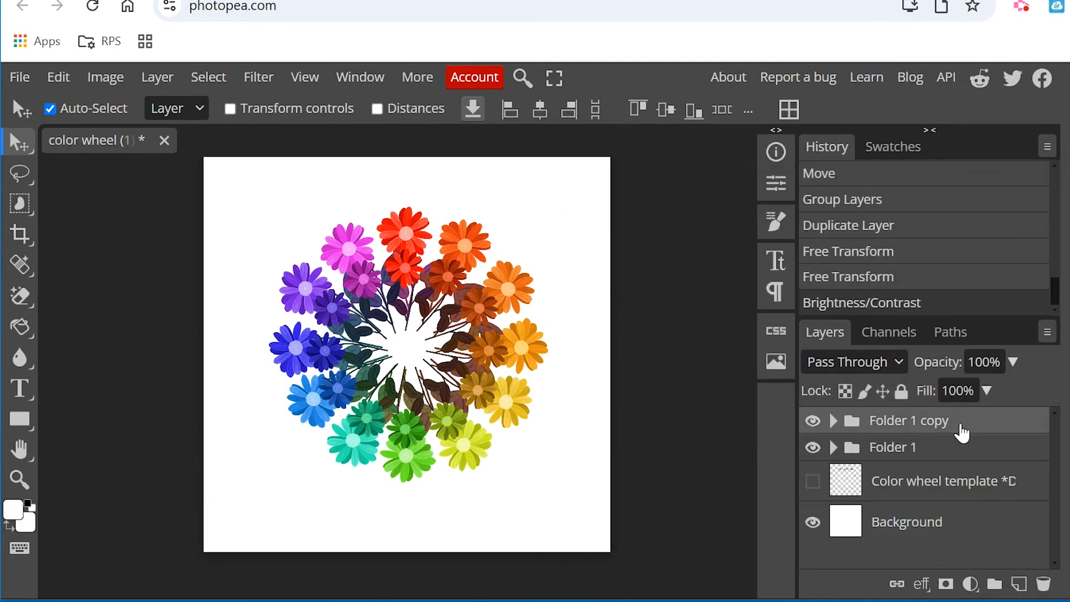
# Duplicate the original "Folder 1" flower group and place the new copy above all other groups in the layer stack.
pyautogui.click(893, 452)
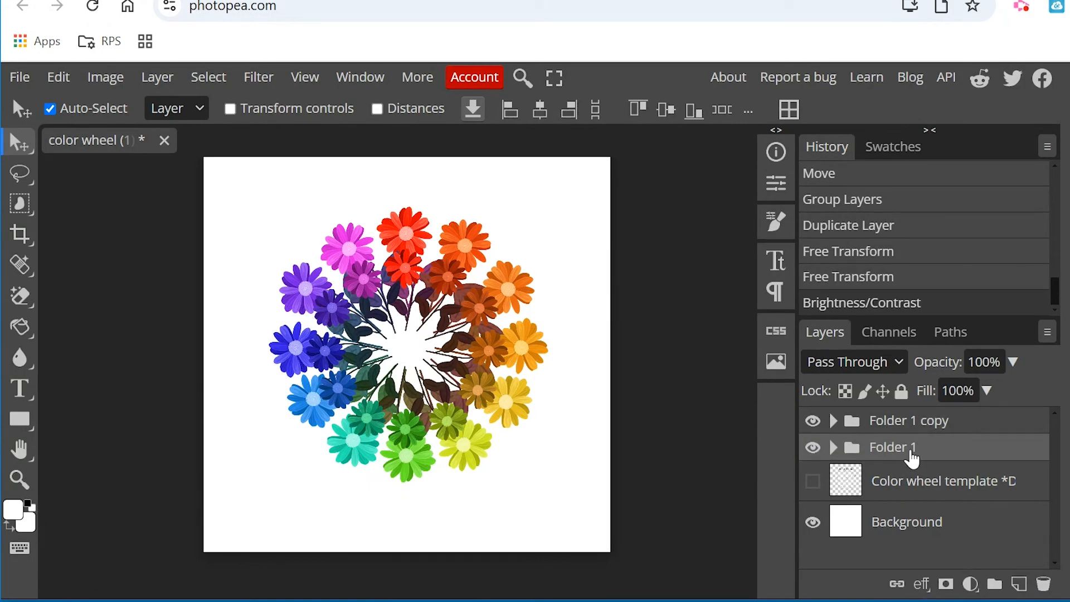
pyautogui.hotkey('ctrl', 't')
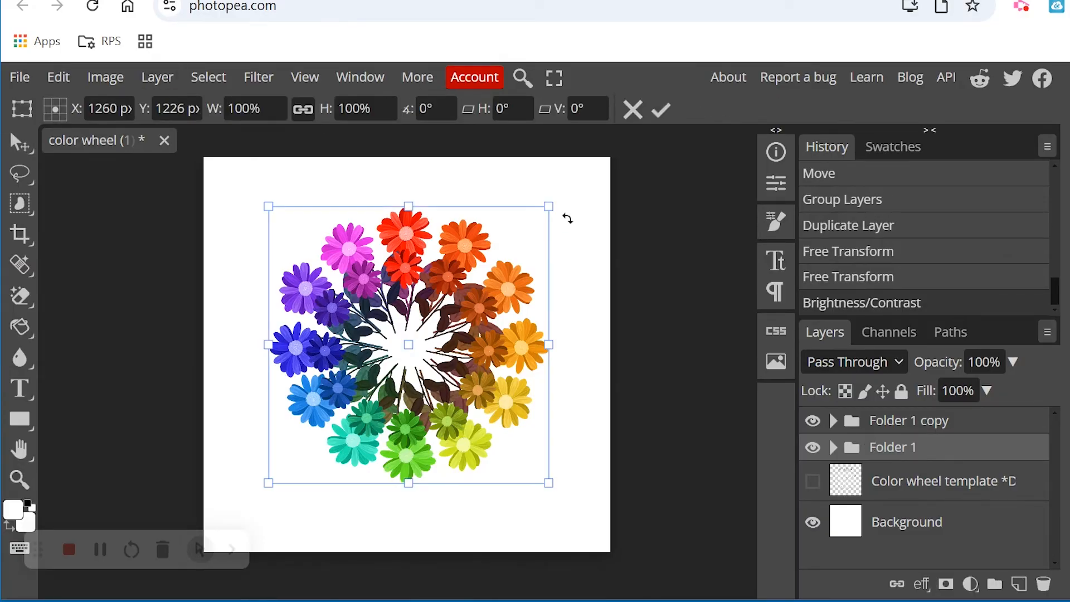
pyautogui.press('Return')
pyautogui.hotkey('ctrl', 'j')
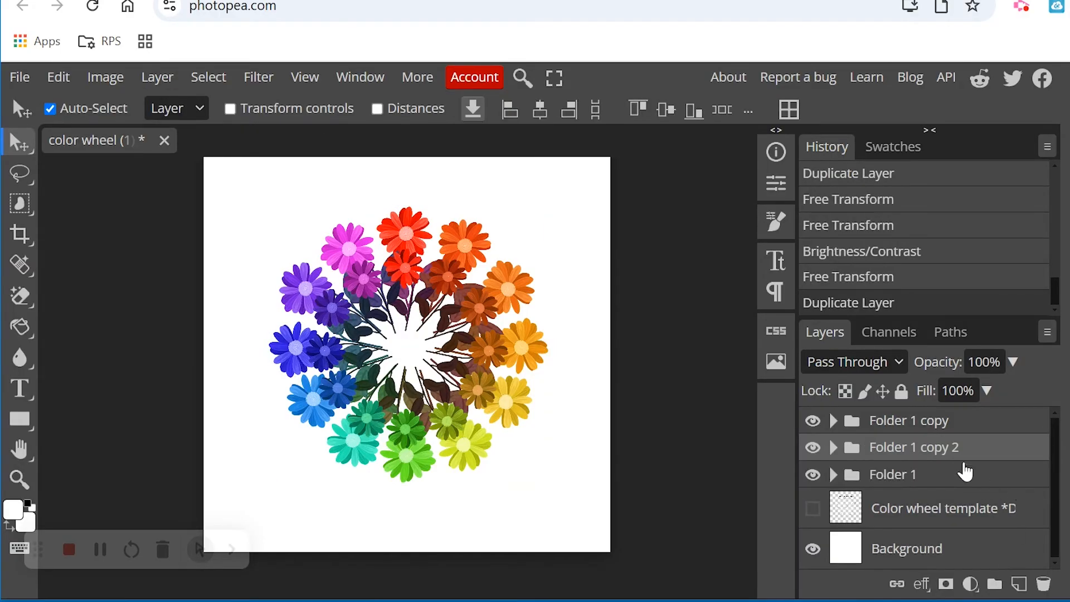
pyautogui.moveTo(956, 453); pyautogui.dragTo(953, 420)
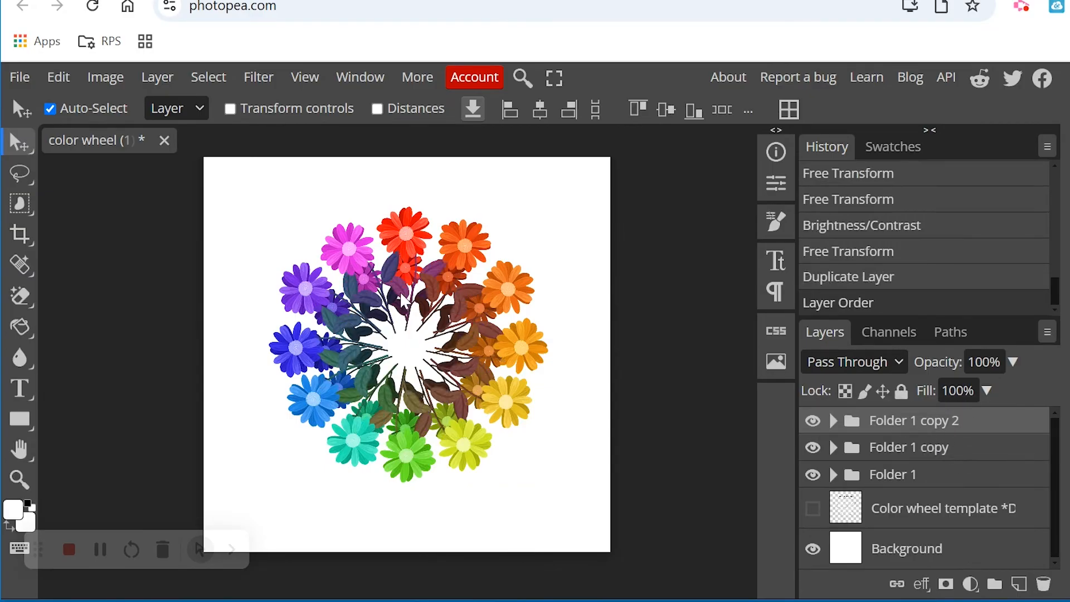
# Try to reorder "Folder 1 copy 2" lower in the layer stack, undo it, and toggle the group's visibility off and on.
pyautogui.moveTo(949, 426); pyautogui.dragTo(950, 458)
pyautogui.hotkey('ctrl', 'z')
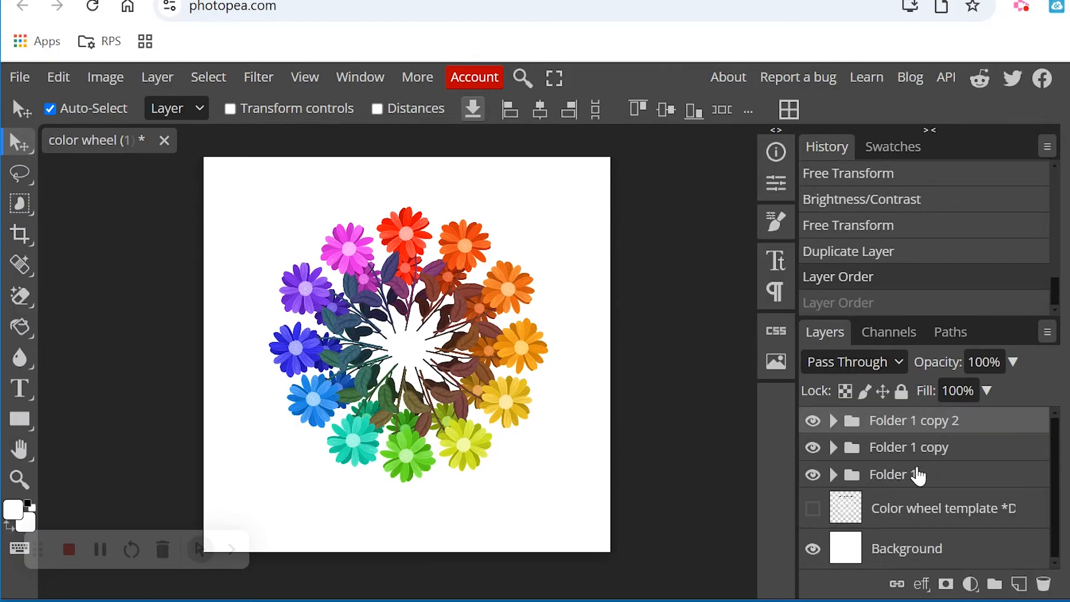
pyautogui.click(813, 428)
pyautogui.click(814, 428)
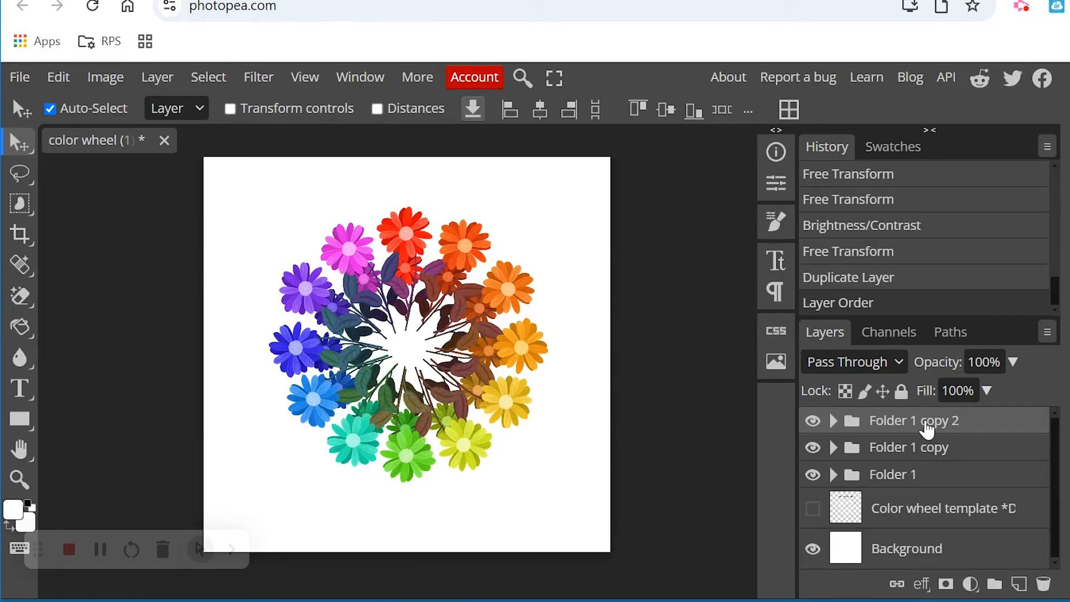
# Scale "Folder 1 copy 2" to 44.91% and center it inside the other rings at X 1250 px, Y 1250 px.
pyautogui.hotkey('ctrl', 't')
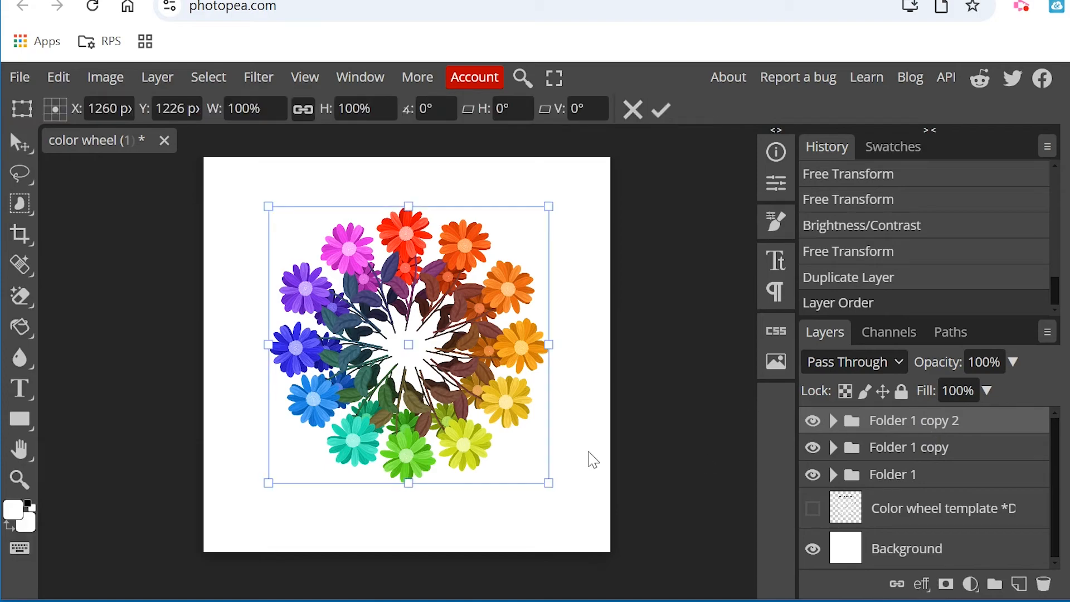
pyautogui.moveTo(536, 477); pyautogui.dragTo(383, 323)
pyautogui.moveTo(385, 257); pyautogui.dragTo(455, 330)
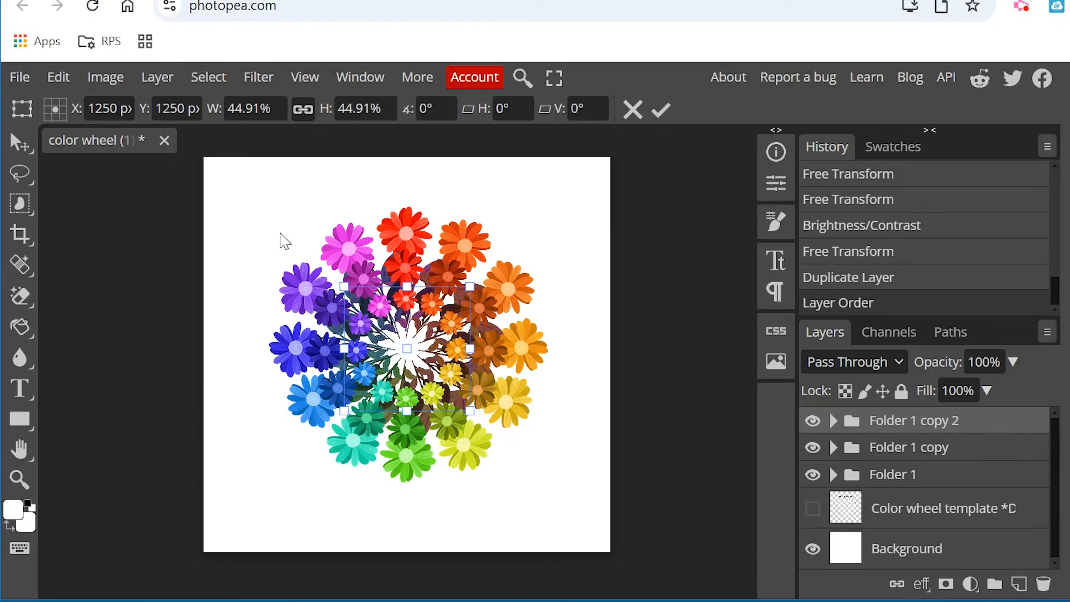
pyautogui.click(104, 77)
pyautogui.click(106, 79)
# Select layers "flower copy 11" through "red" in "Folder 1 copy 2" and raise their brightness with Brightness/Contrast.
pyautogui.click(834, 425)
pyautogui.click(892, 463)
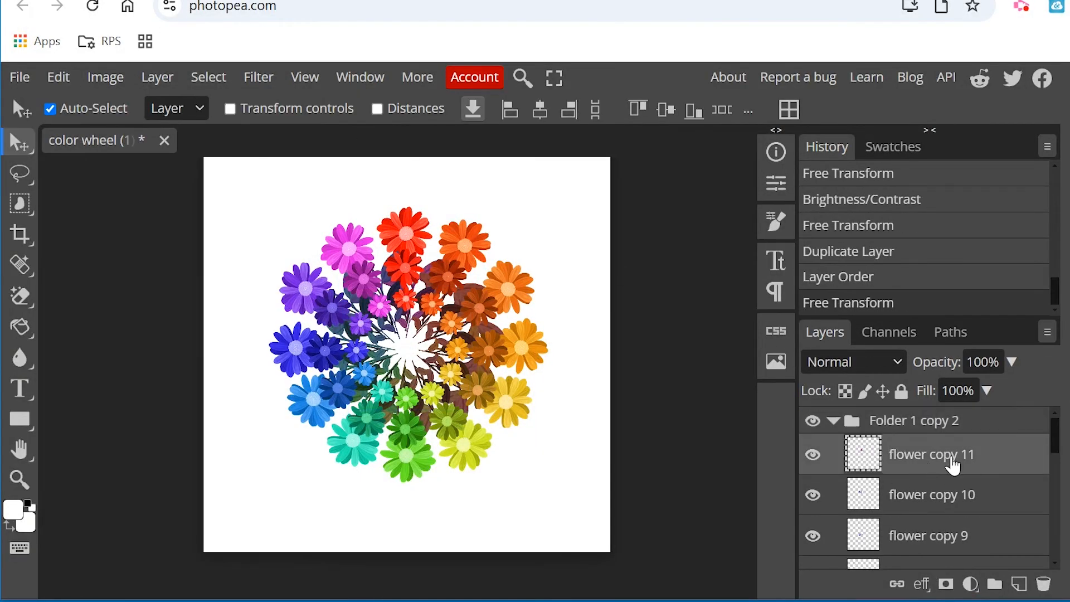
pyautogui.scroll(-10, 919, 469)
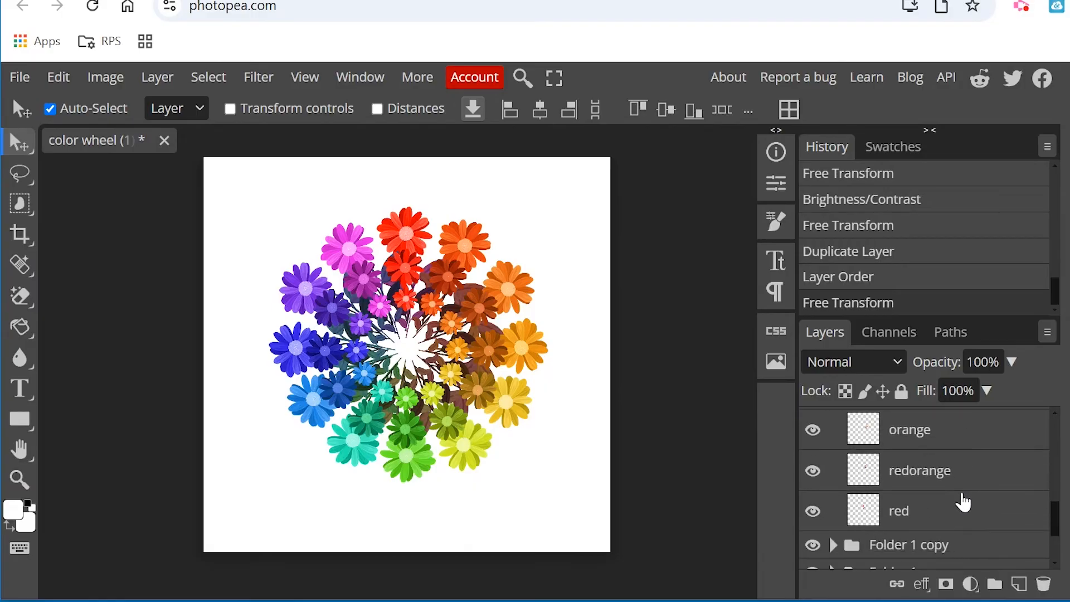
pyautogui.click(935, 514)
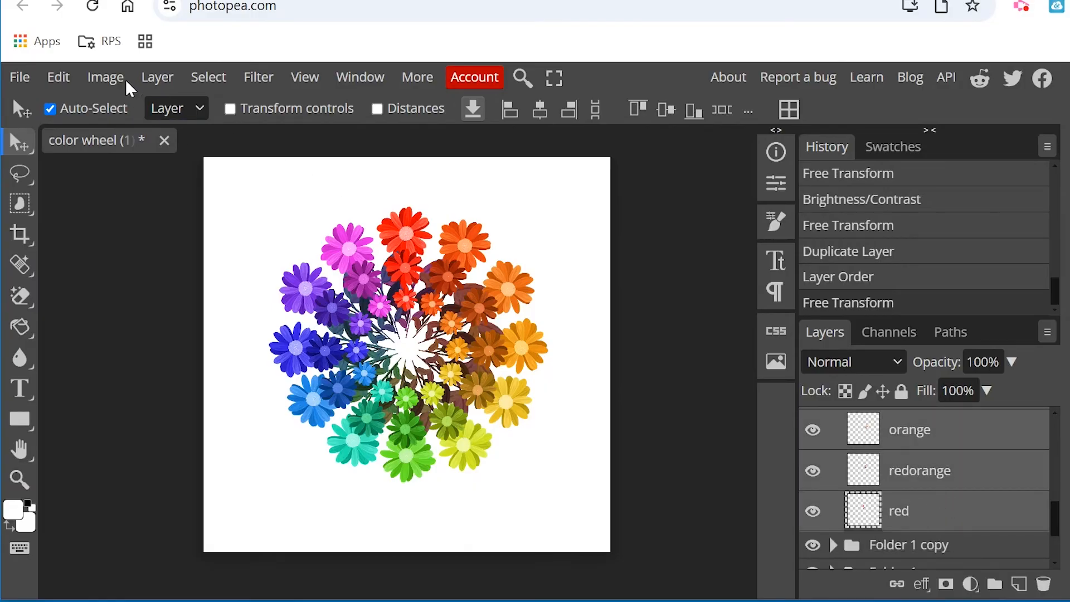
pyautogui.click(107, 78)
pyautogui.moveTo(146, 146)
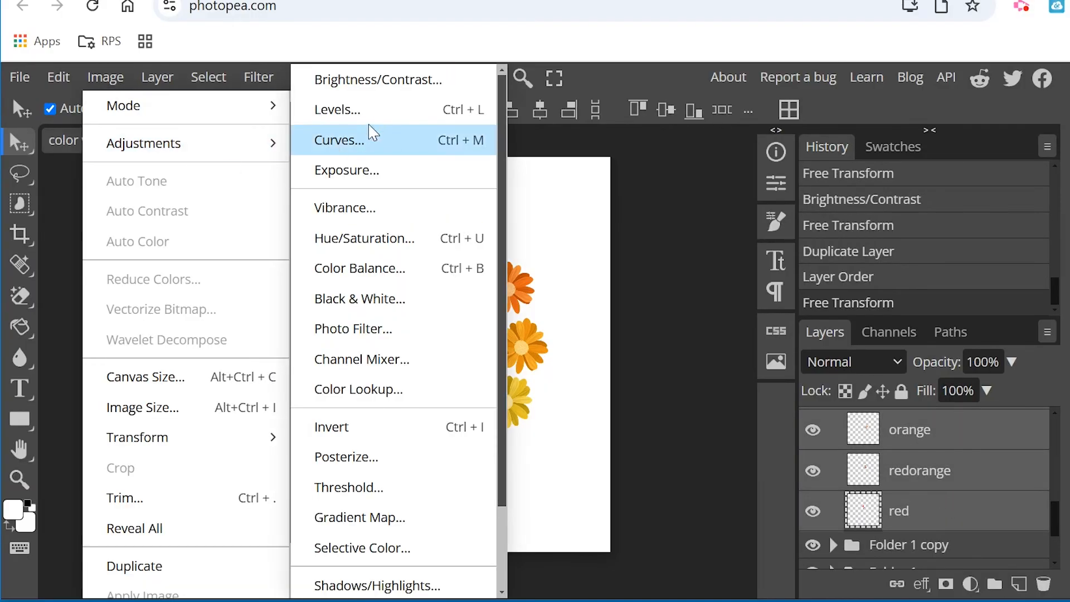
pyautogui.click(379, 80)
pyautogui.moveTo(819, 268); pyautogui.dragTo(929, 287)
pyautogui.click(1053, 244)
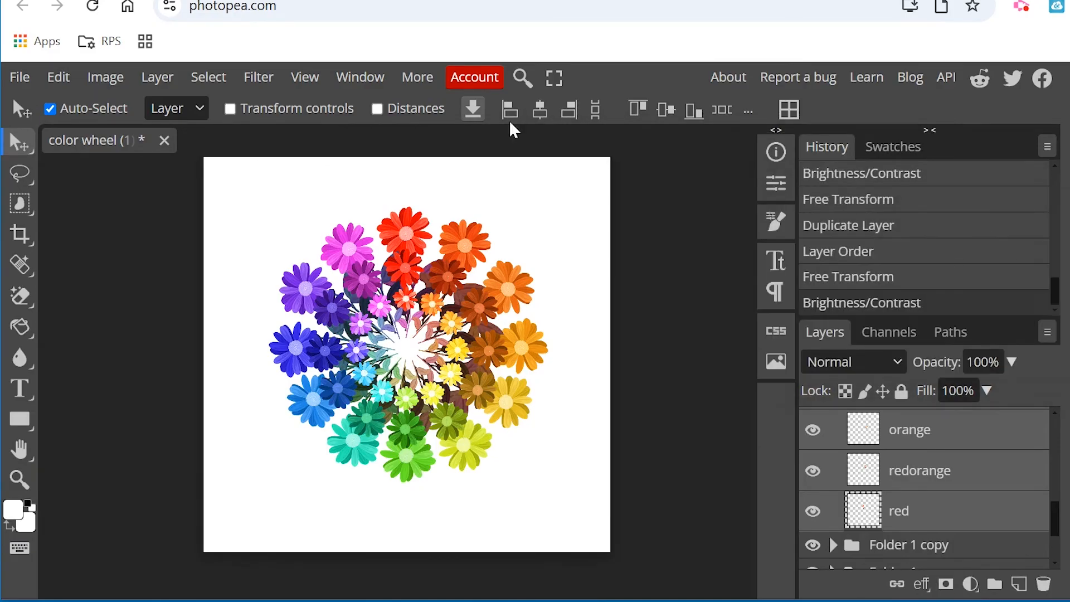
# Lighten the selected inner-ring flowers with a Hue/Saturation adjustment, setting Lightness to 28.
pyautogui.click(117, 79)
pyautogui.moveTo(167, 141)
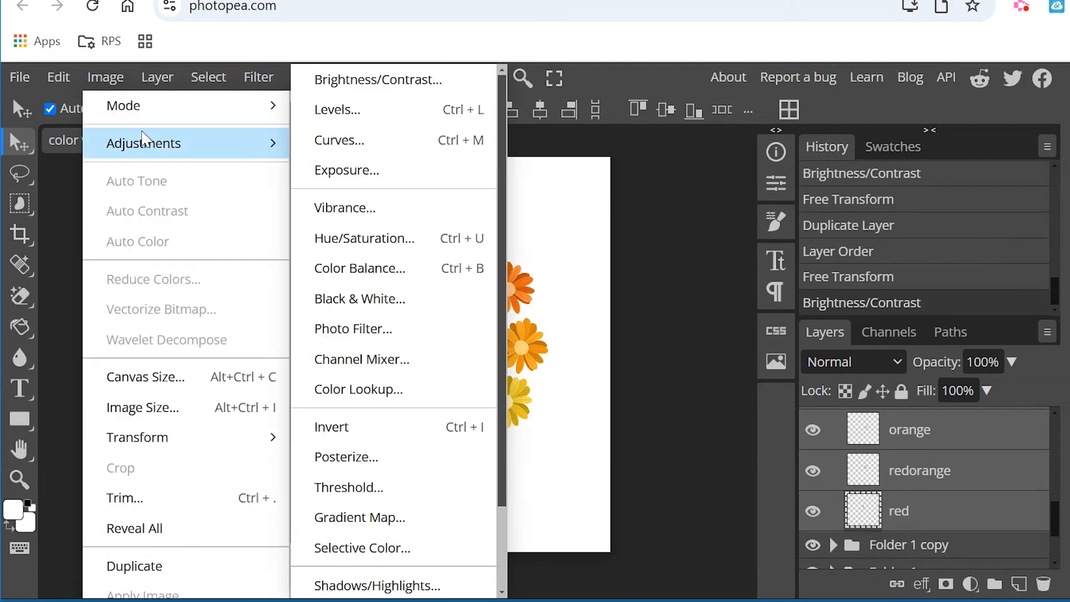
pyautogui.click(407, 236)
pyautogui.moveTo(806, 340); pyautogui.dragTo(848, 354)
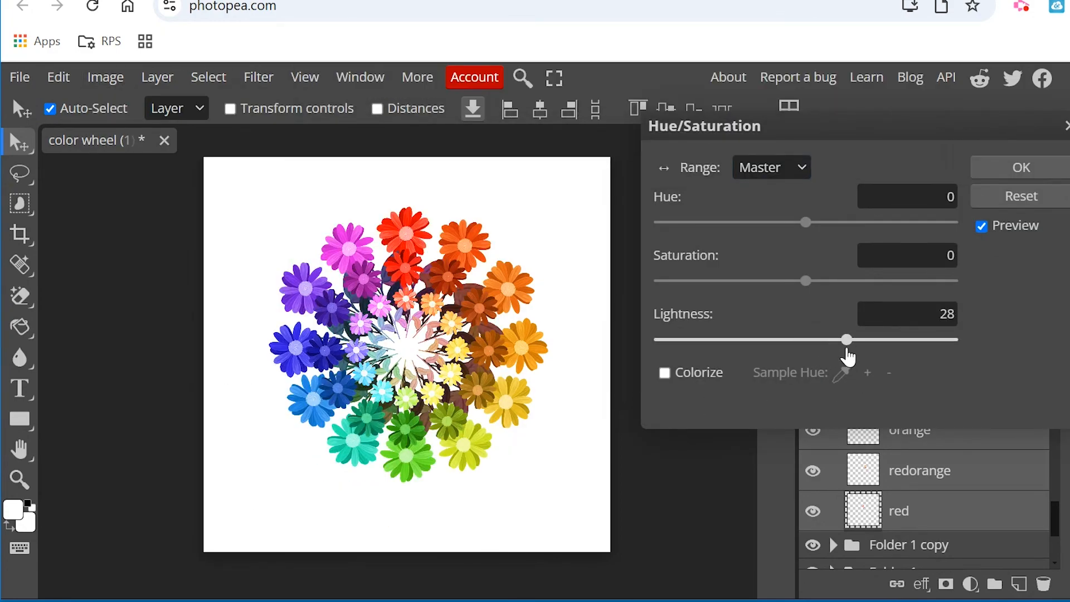
pyautogui.click(1004, 167)
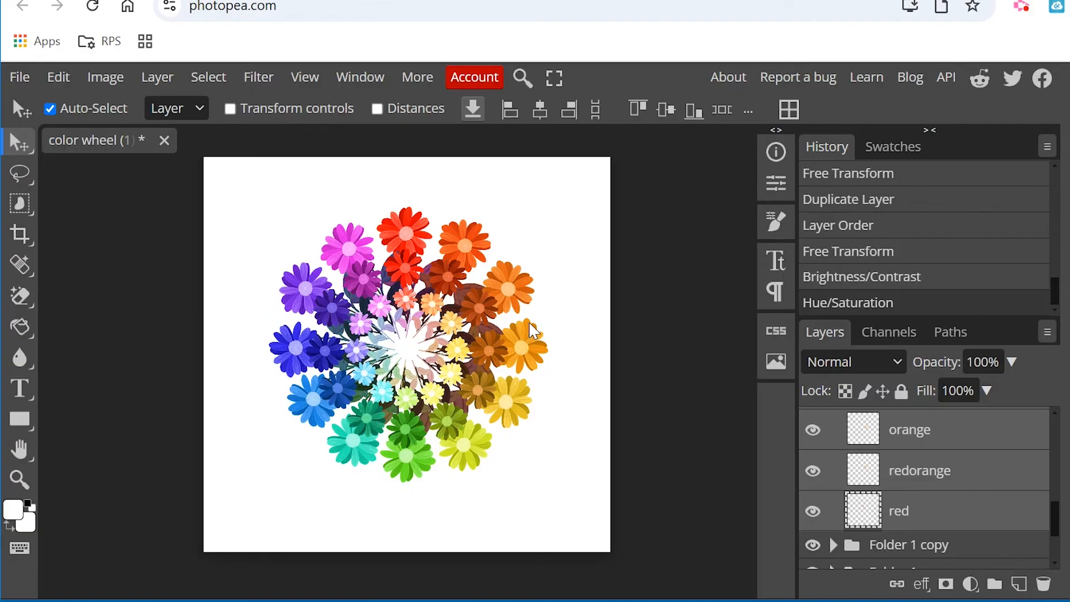
# Save the document as a PSD named "color wheel (1).psd", replacing the existing file.
pyautogui.click(19, 77)
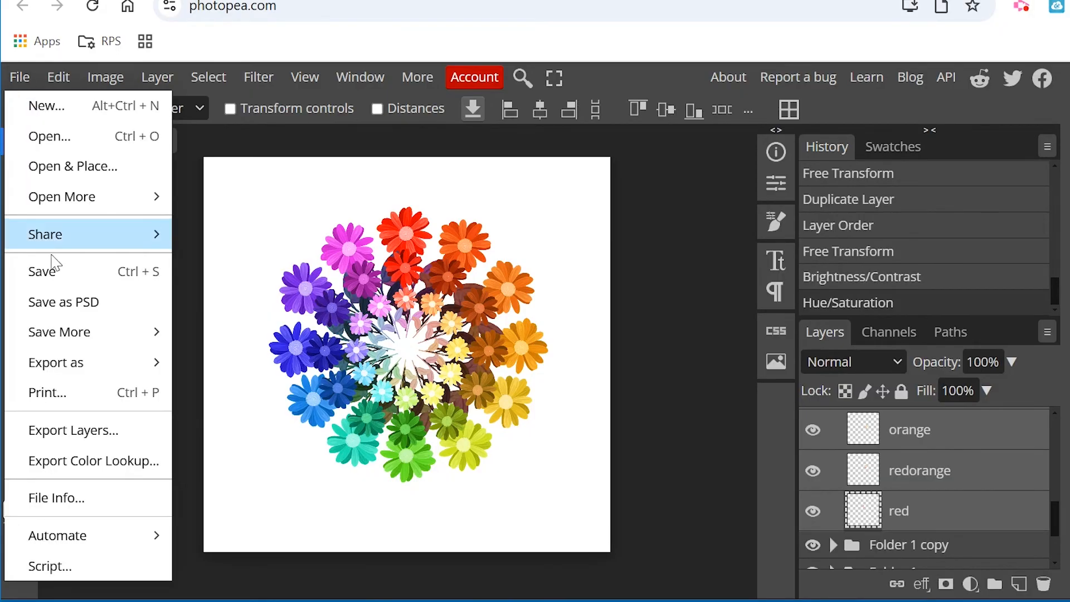
pyautogui.click(67, 302)
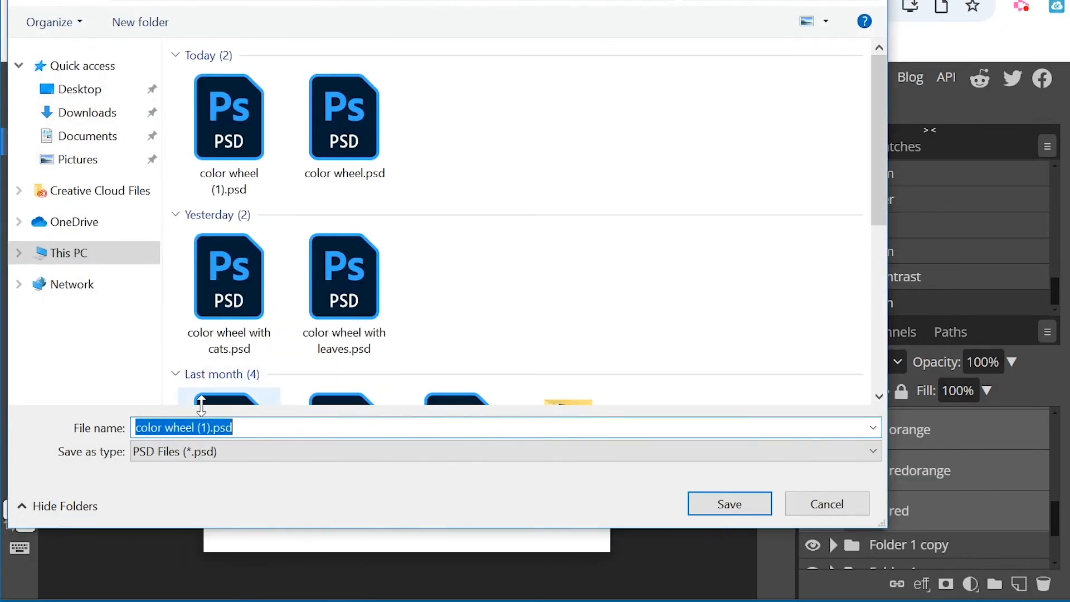
pyautogui.click(748, 514)
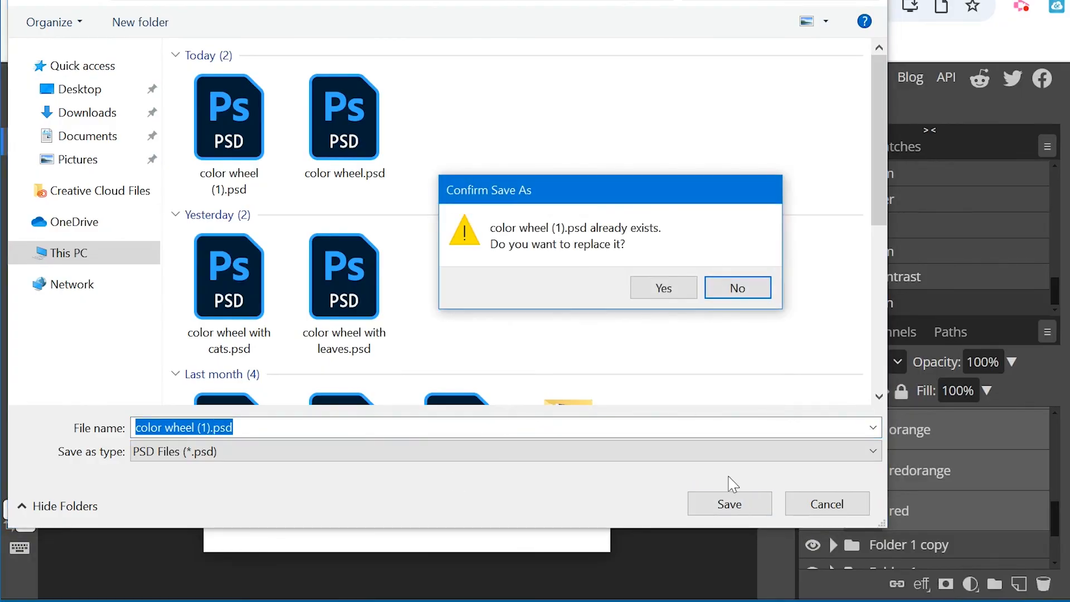
pyautogui.click(664, 295)
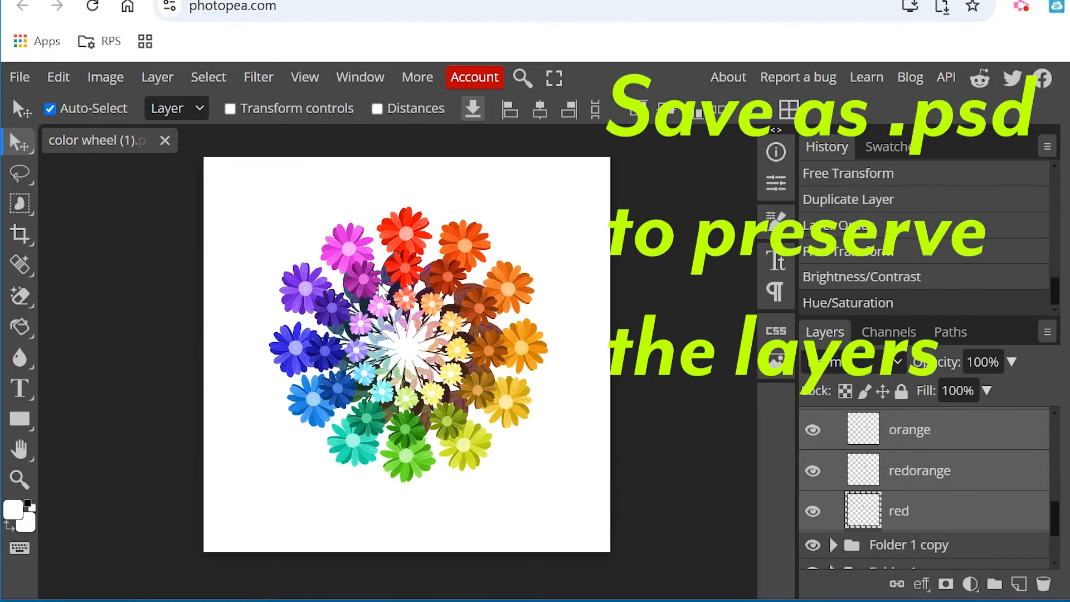
pyautogui.scroll(-2, 984, 495)
pyautogui.scroll(10, 970, 480)
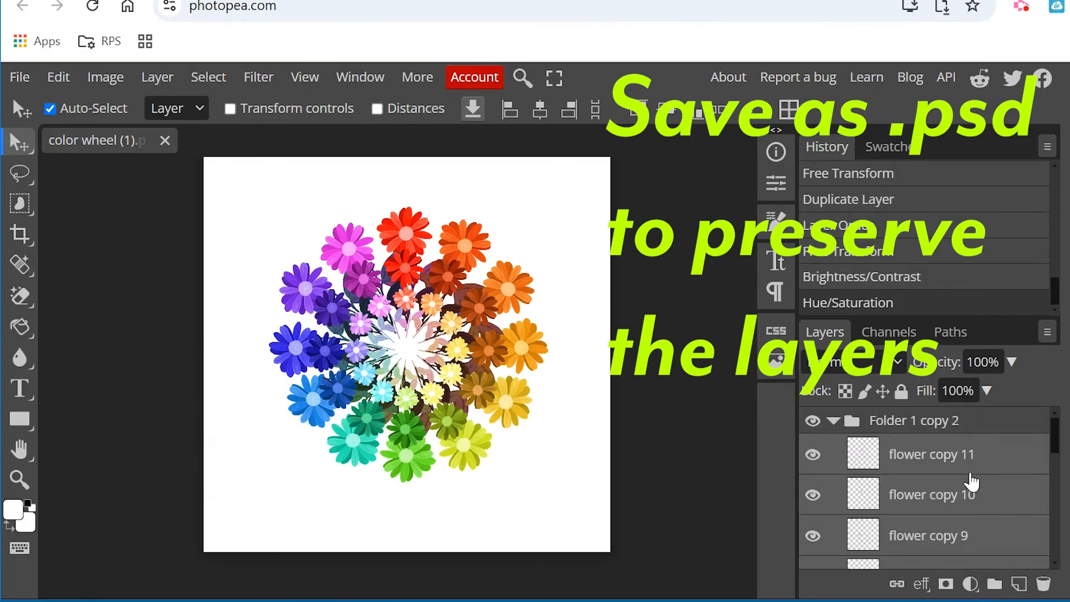
# Export the flower color wheel as a JPG named "flower color wheel" at 2500 × 2500 px and 70% quality.
pyautogui.click(19, 77)
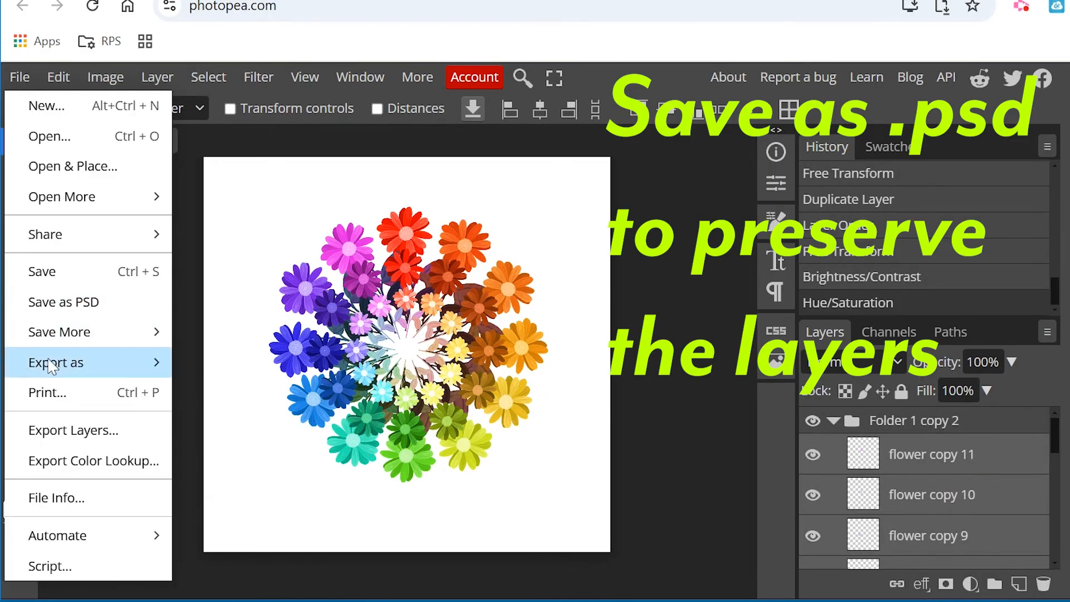
pyautogui.moveTo(51, 362)
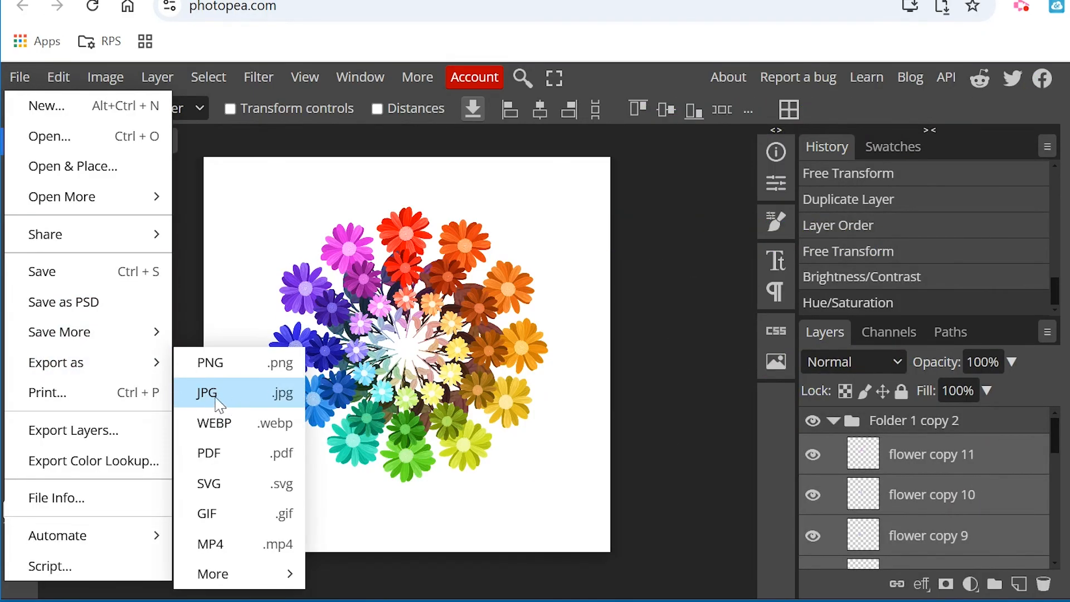
pyautogui.click(256, 393)
pyautogui.moveTo(663, 129); pyautogui.dragTo(830, 158)
pyautogui.write('flower color wheel')
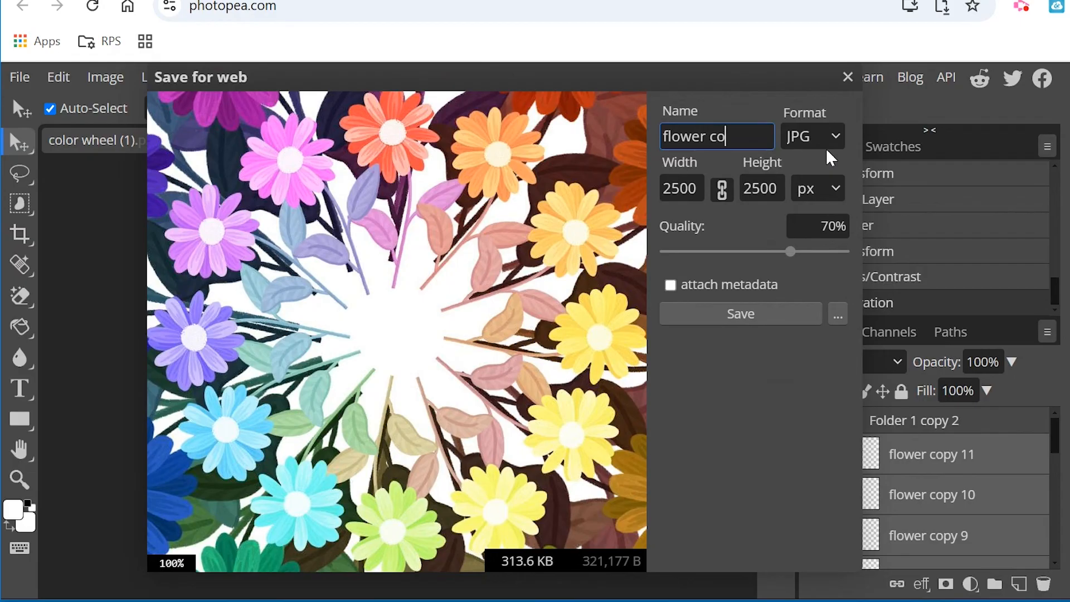
pyautogui.click(748, 319)
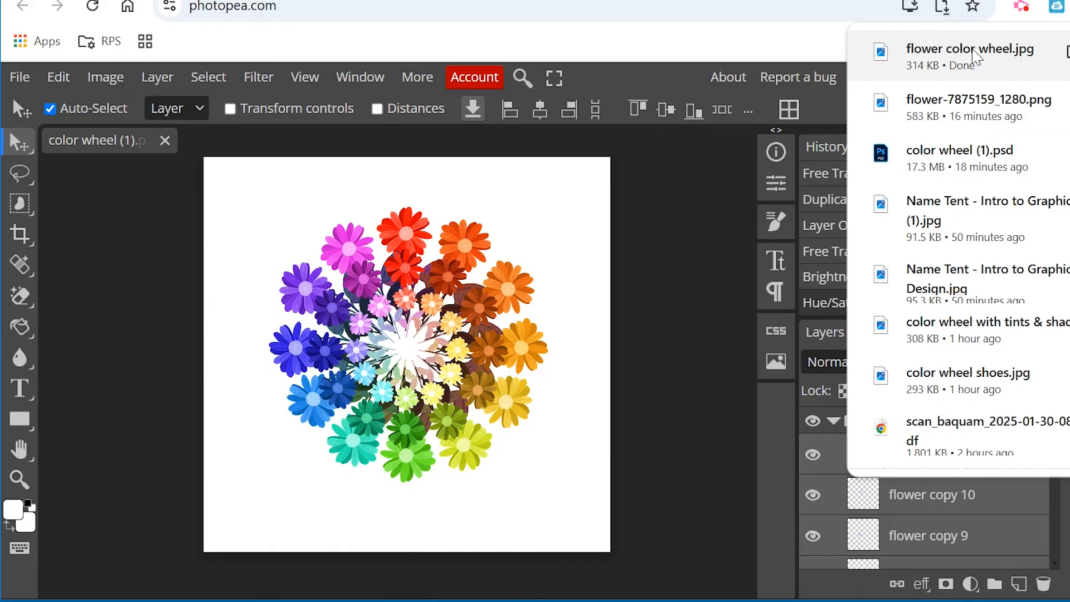
pyautogui.click(874, 544)
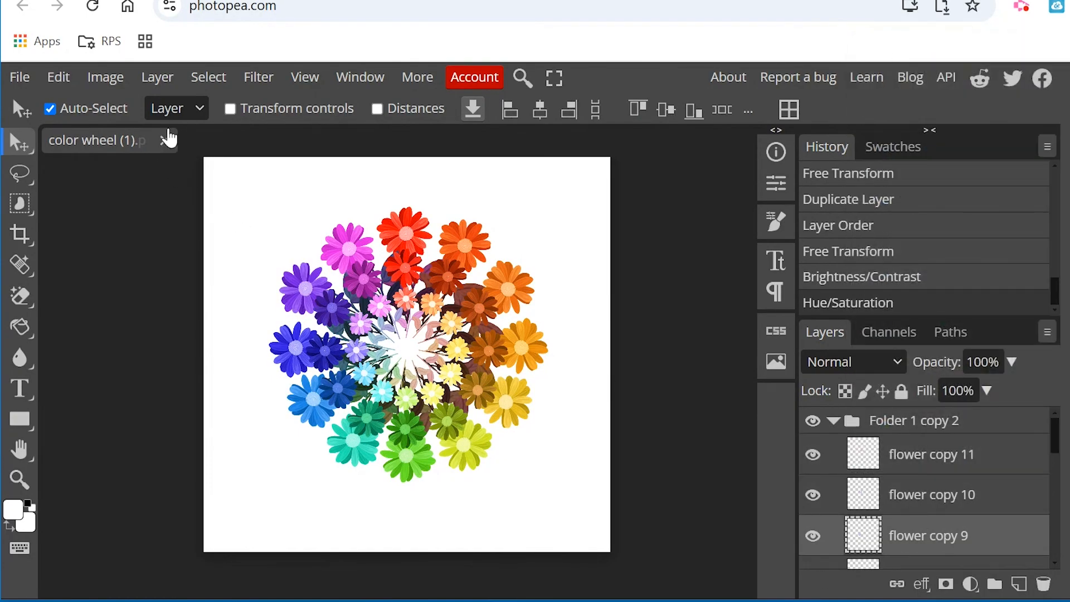
# Open the exported "flower color wheel.jpg" as a separate document.
pyautogui.click(20, 77)
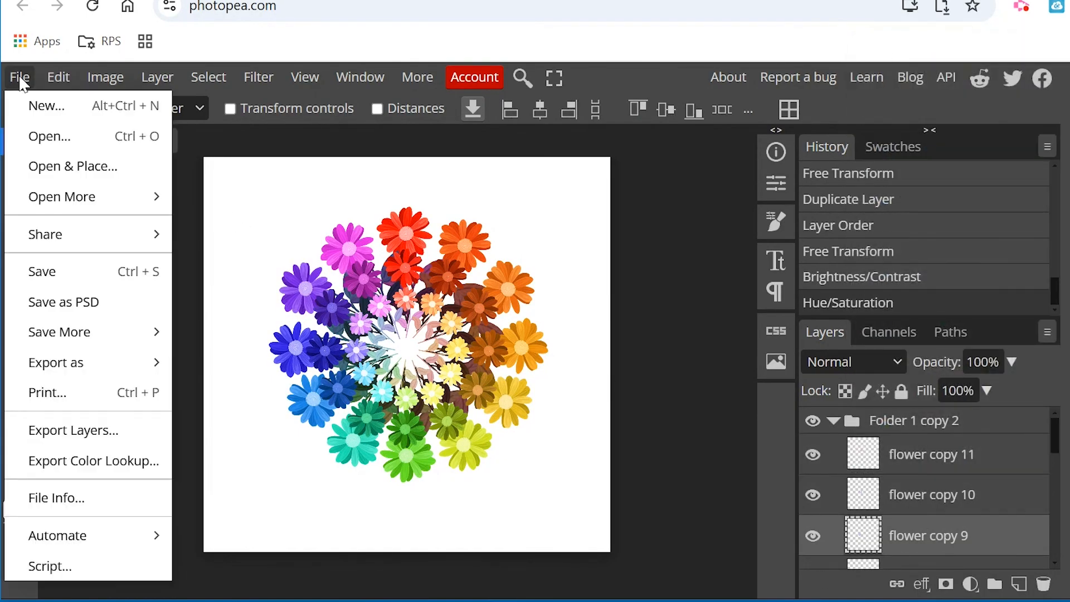
pyautogui.click(28, 136)
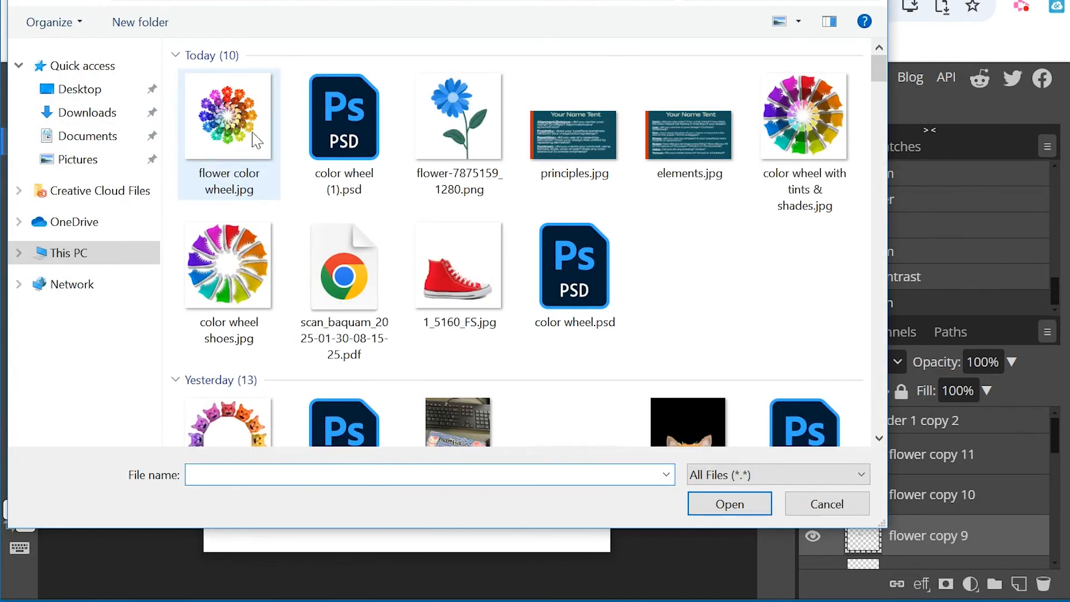
pyautogui.doubleClick(246, 122)
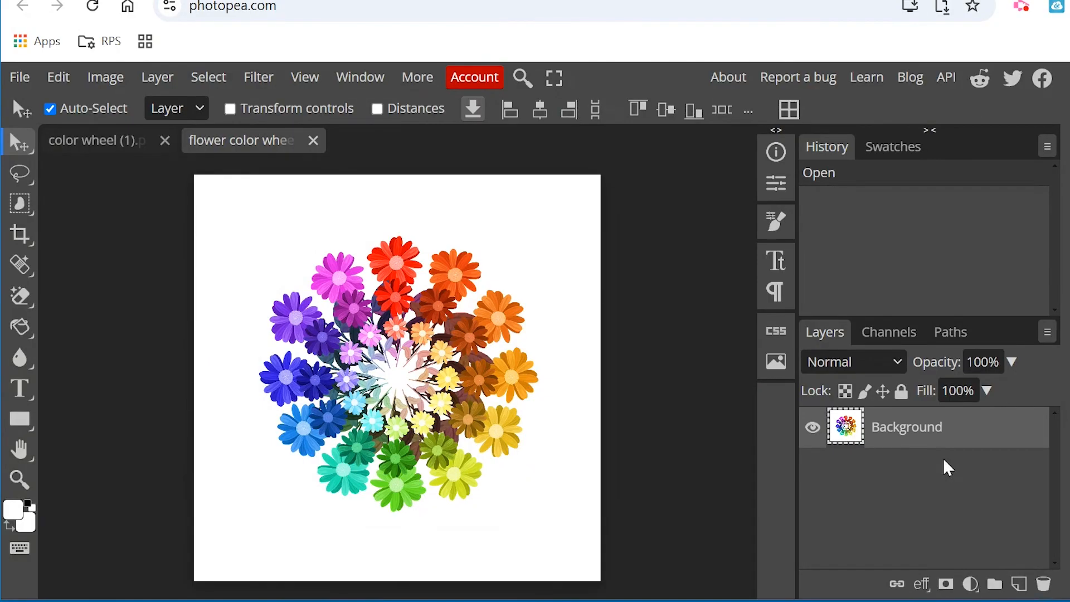
# Toggle the JPG's Background layer off and on, and examine the flower rings up close to check the flattened image.
pyautogui.click(814, 429)
pyautogui.click(812, 428)
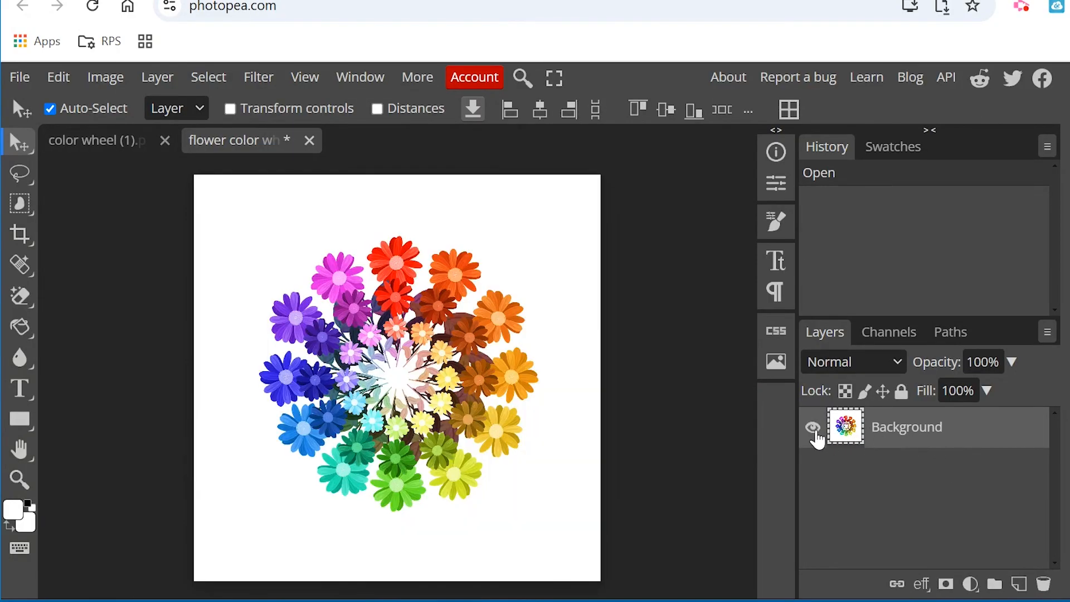
pyautogui.click(813, 431)
pyautogui.click(813, 434)
pyautogui.click(19, 479)
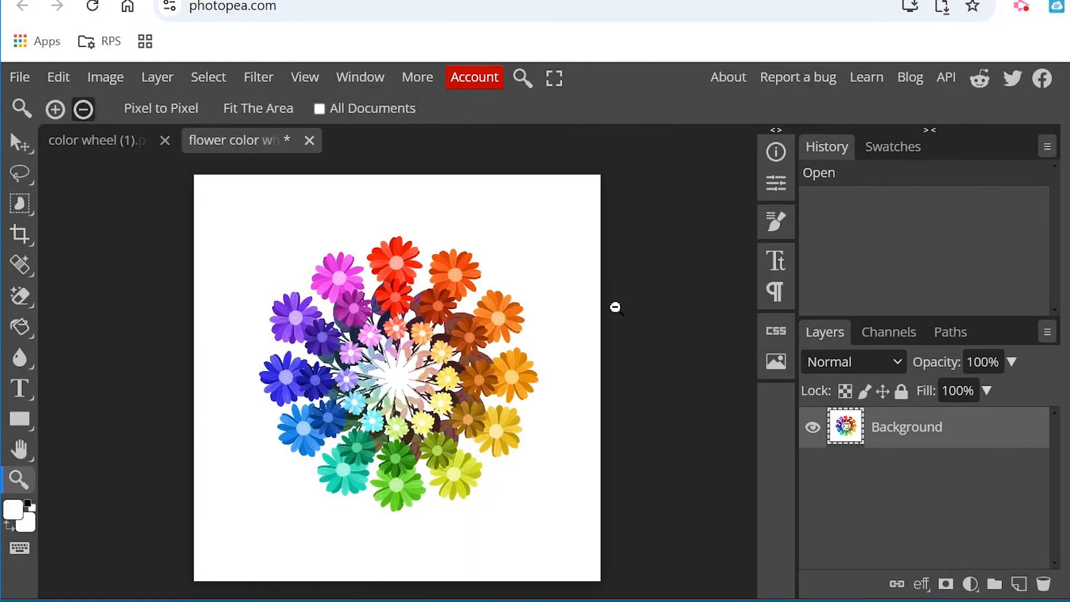
pyautogui.click(355, 330)
pyautogui.click(55, 109)
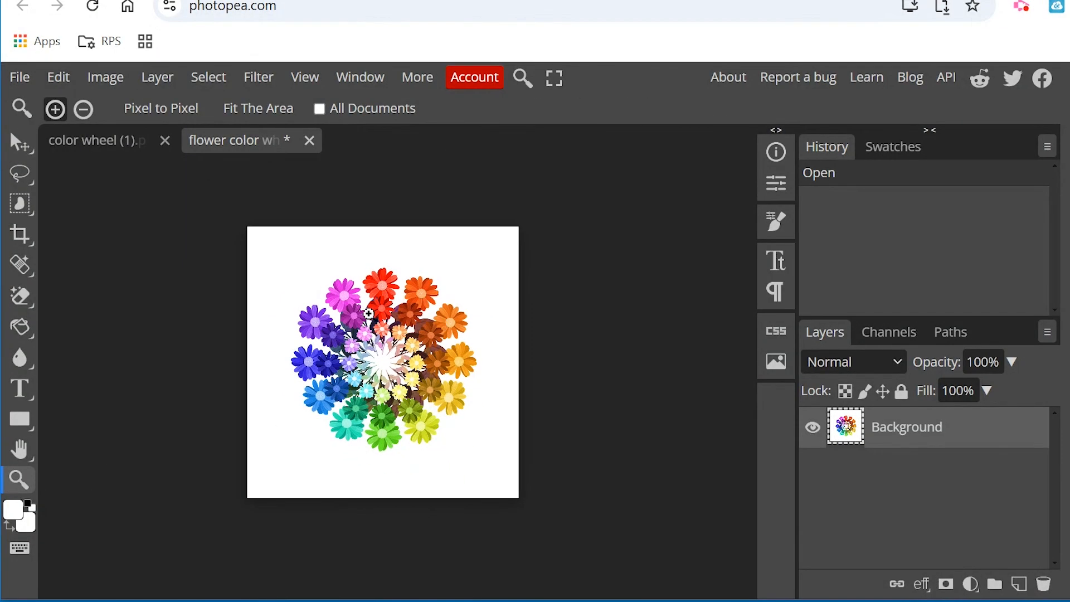
pyautogui.click(369, 313)
pyautogui.click(368, 314)
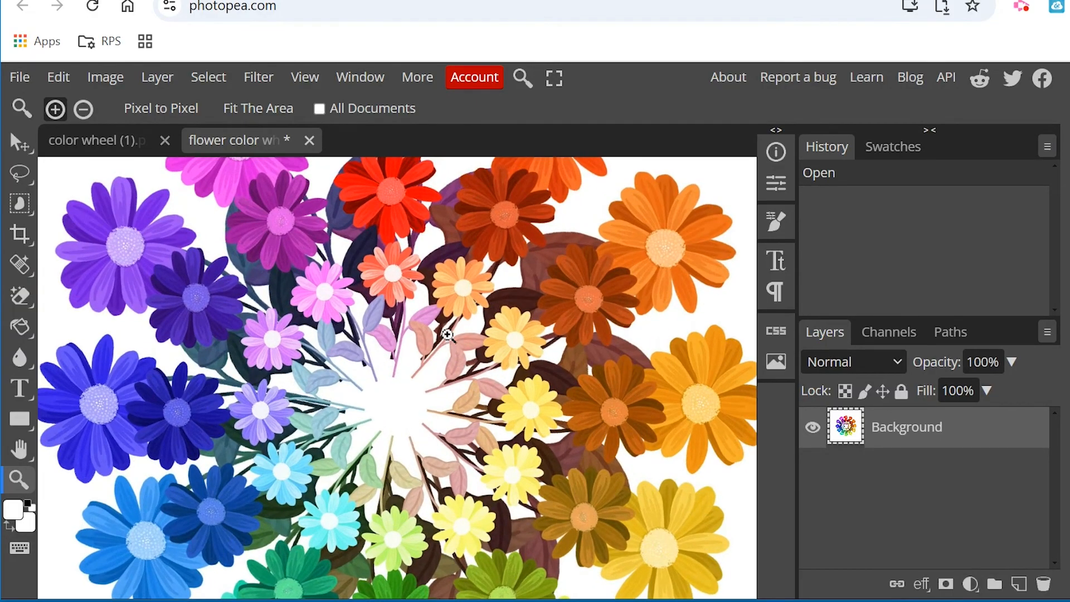
# Close the "color wheel (1).psd" document and reopen it from the saved file.
pyautogui.click(95, 141)
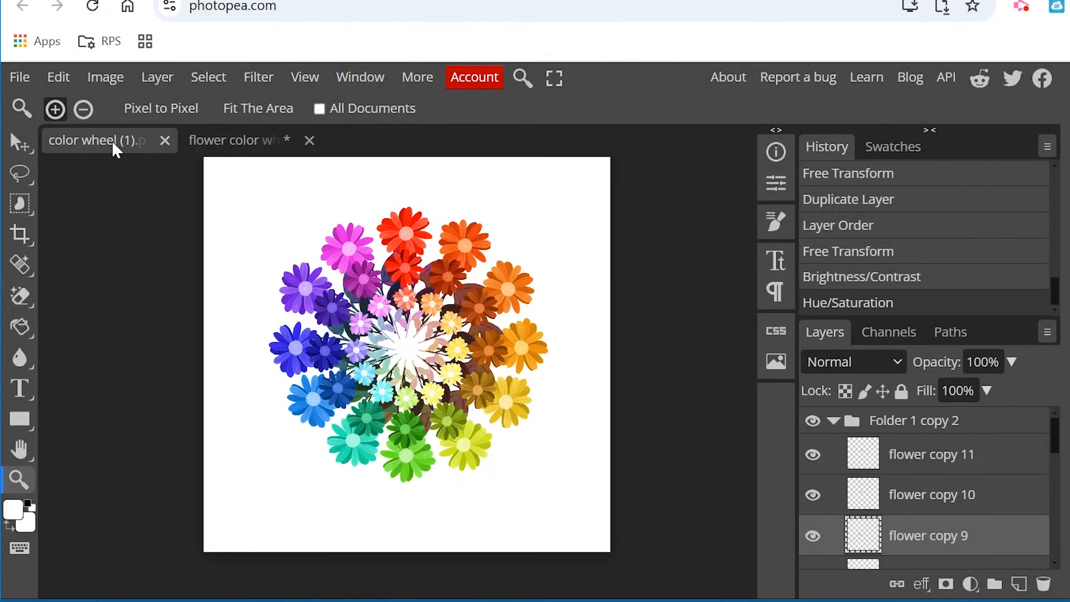
pyautogui.click(165, 140)
pyautogui.click(25, 79)
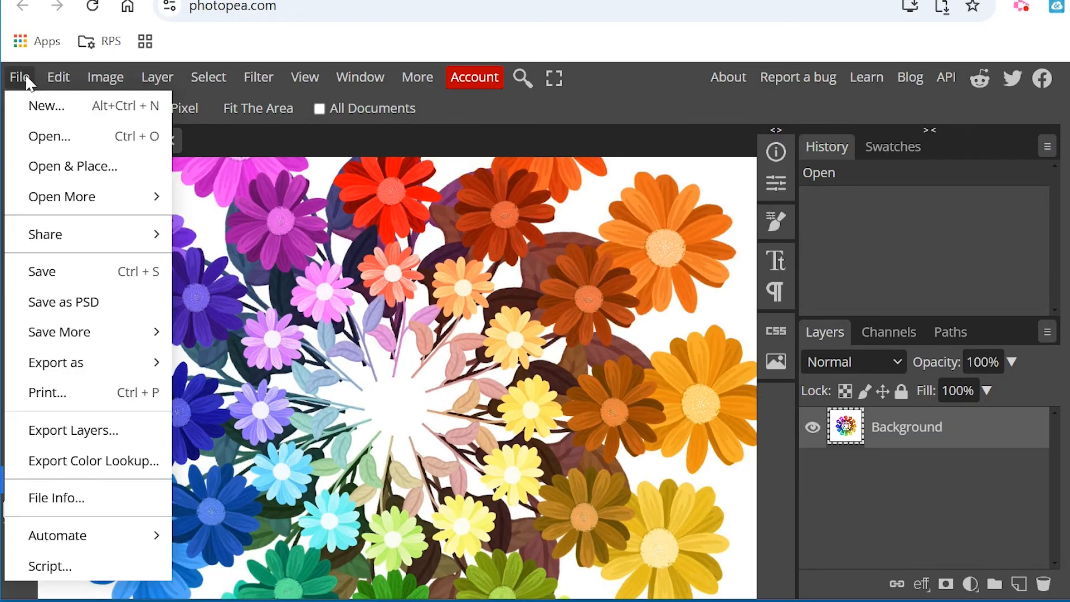
pyautogui.click(48, 136)
pyautogui.doubleClick(333, 112)
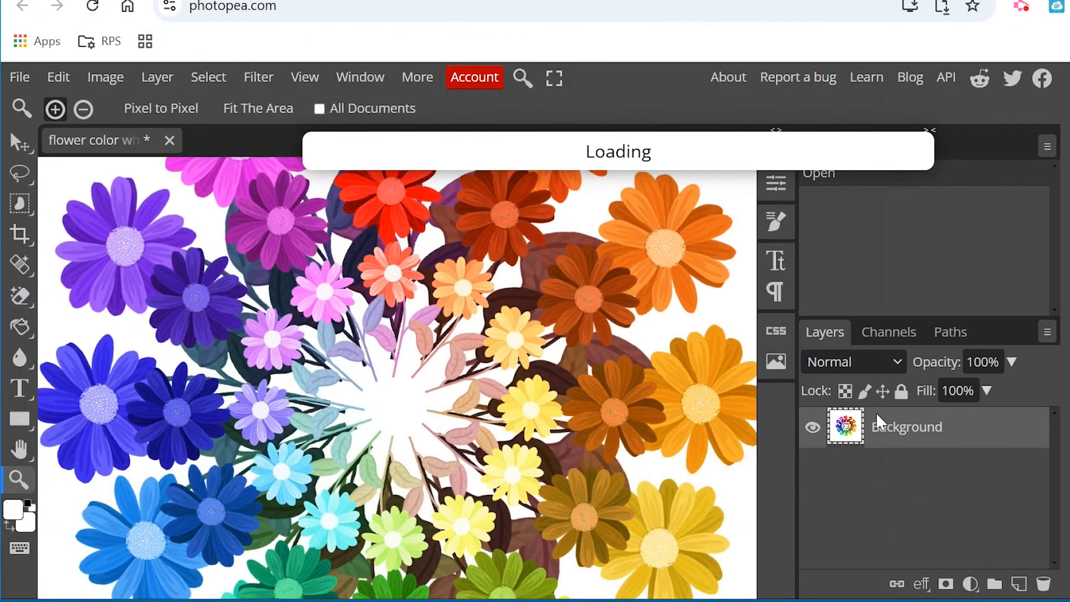
# Collapse "Folder 1 copy 2" in the reopened PSD and compare its layer structure with that of the flower color wheel JPG.
pyautogui.scroll(-3, 925, 491)
pyautogui.scroll(-5, 925, 510)
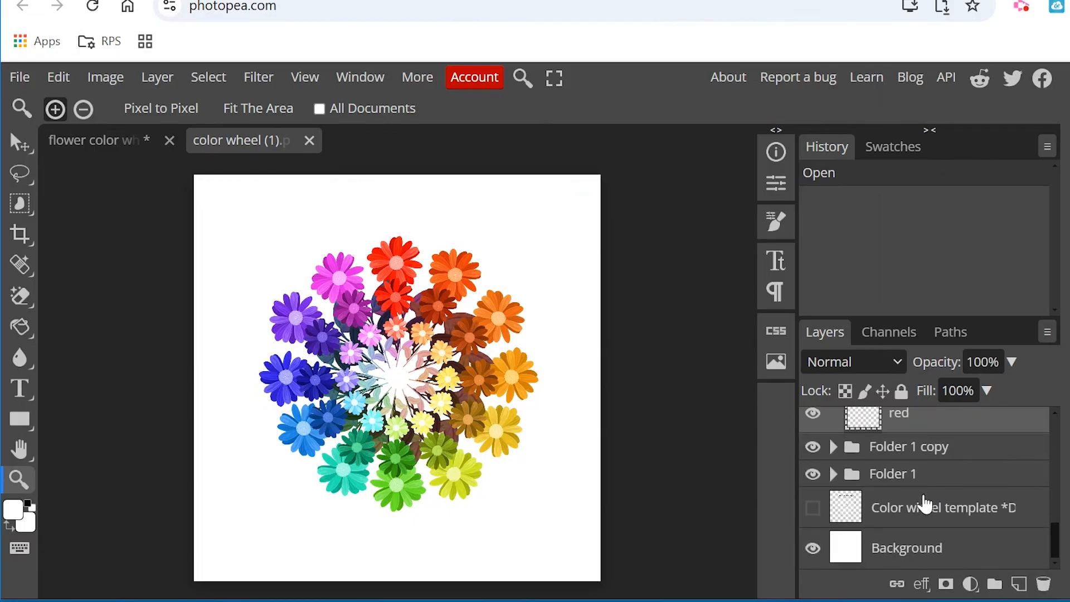
pyautogui.scroll(10, 927, 502)
pyautogui.click(833, 422)
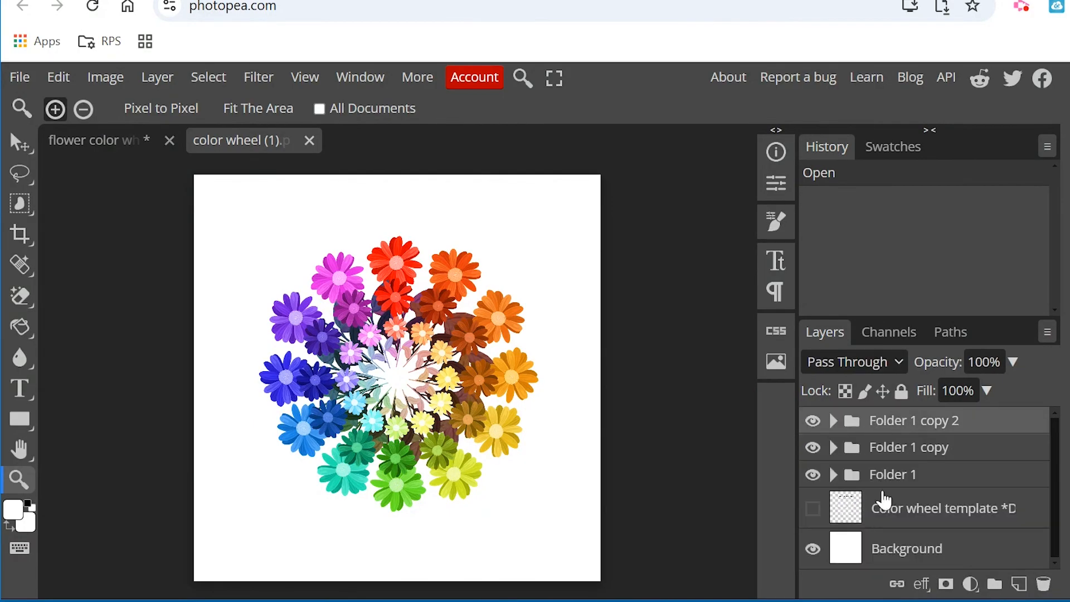
pyautogui.click(106, 138)
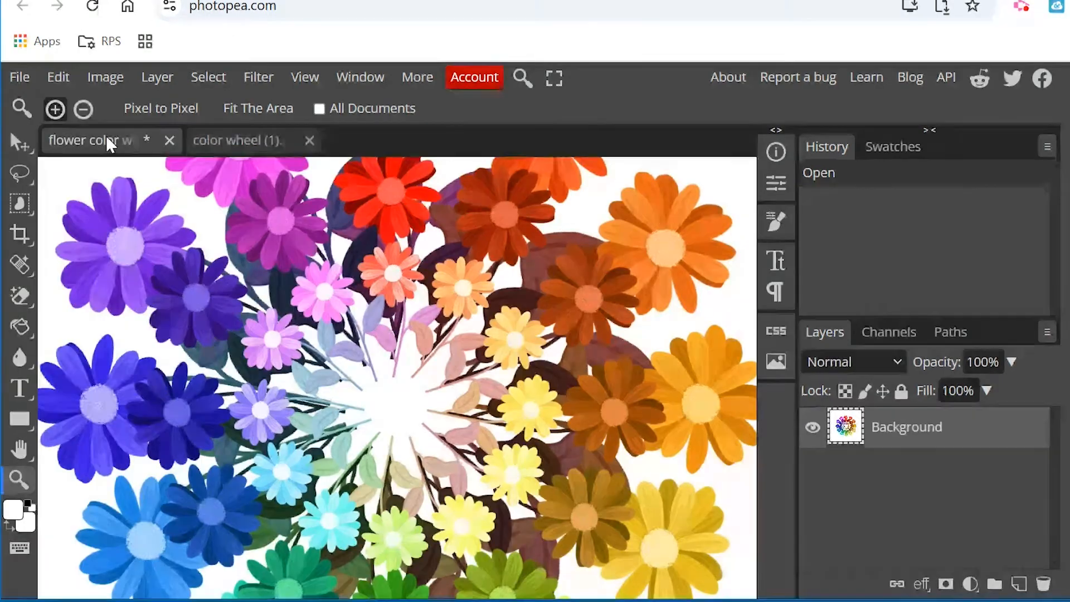
pyautogui.click(236, 141)
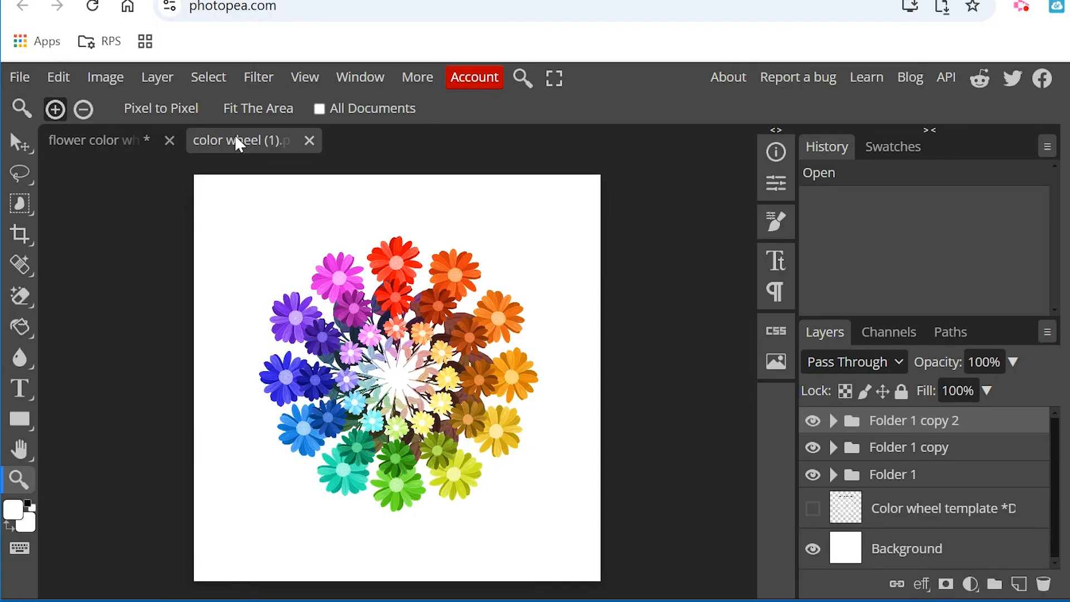
pyautogui.click(1020, 10)
pyautogui.click(997, 130)
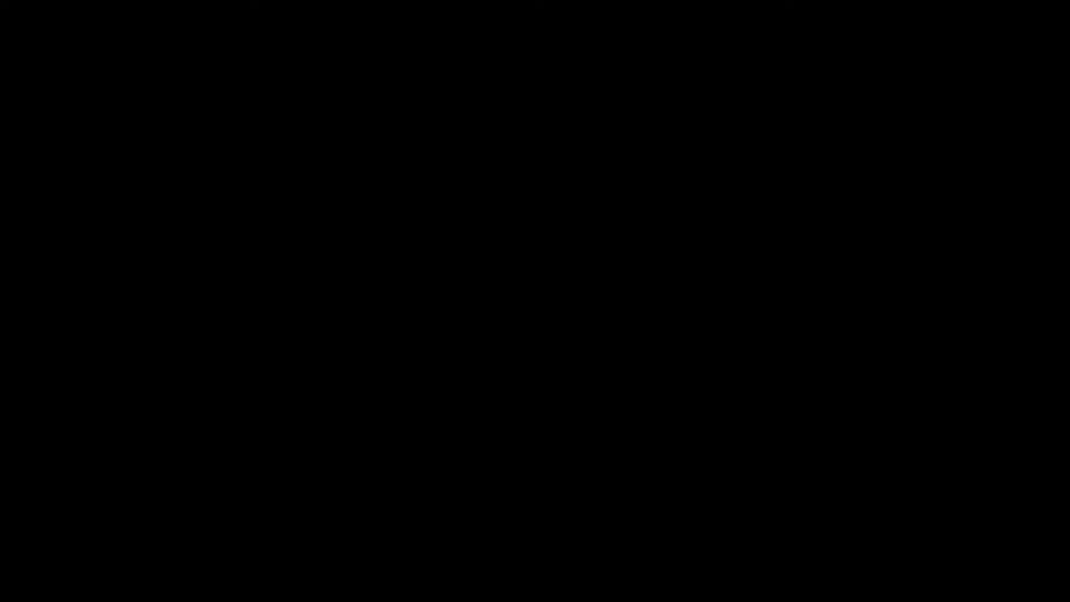